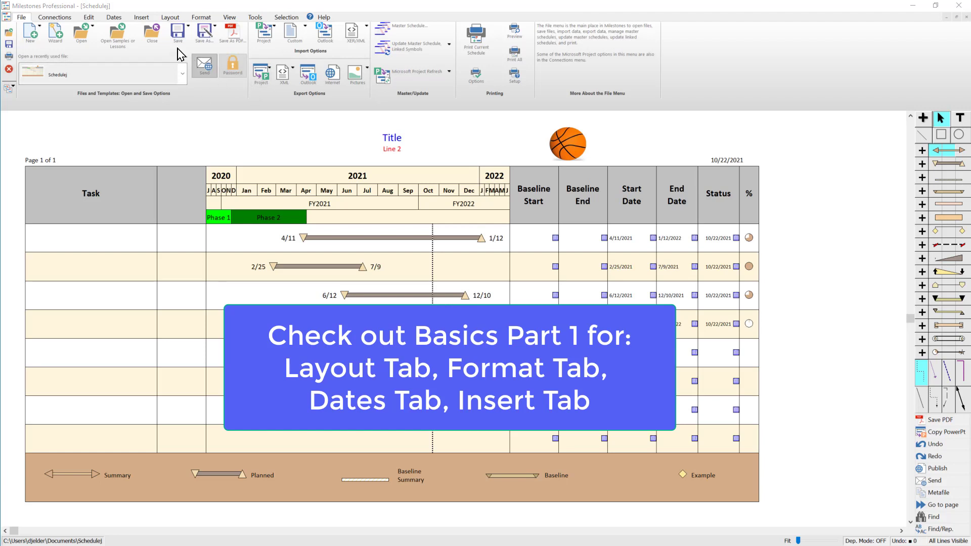
pyautogui.click(165, 18)
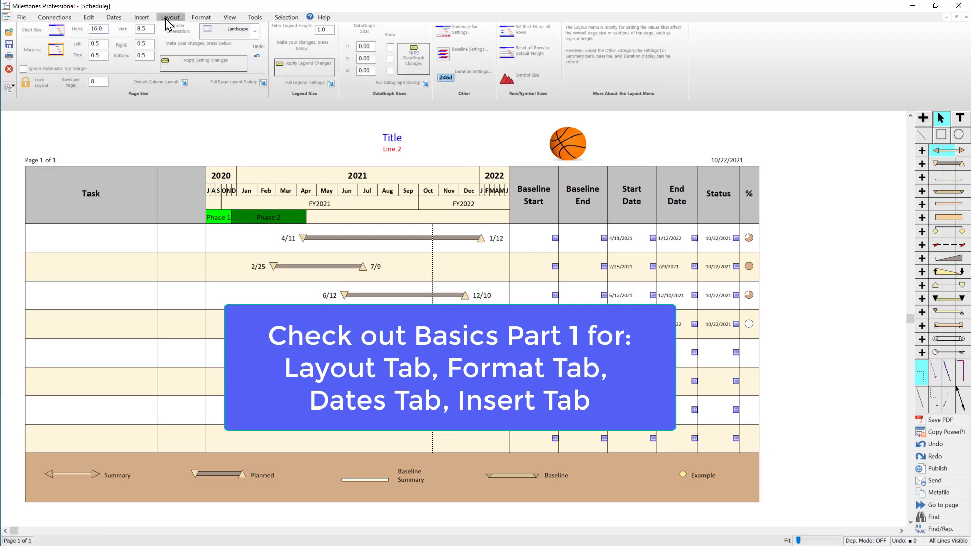
pyautogui.click(114, 17)
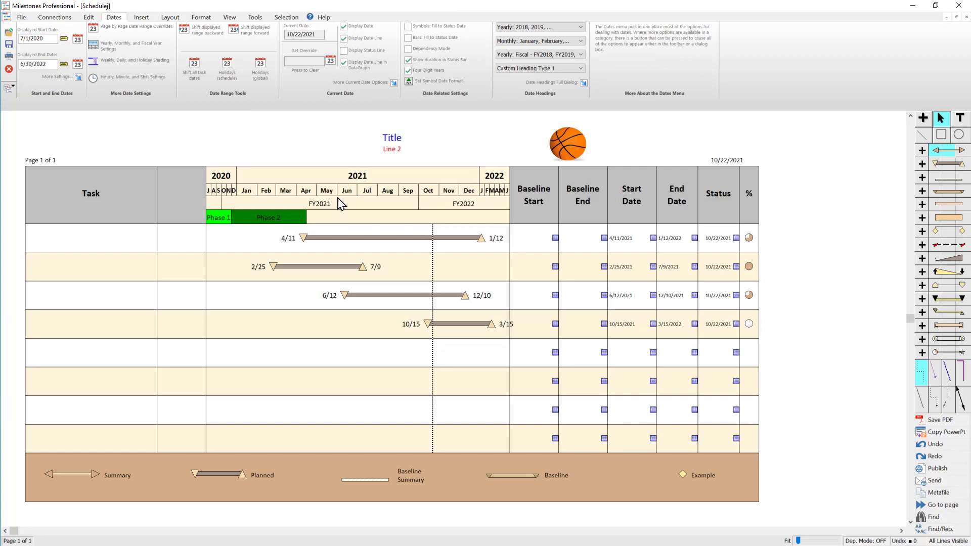
pyautogui.click(200, 21)
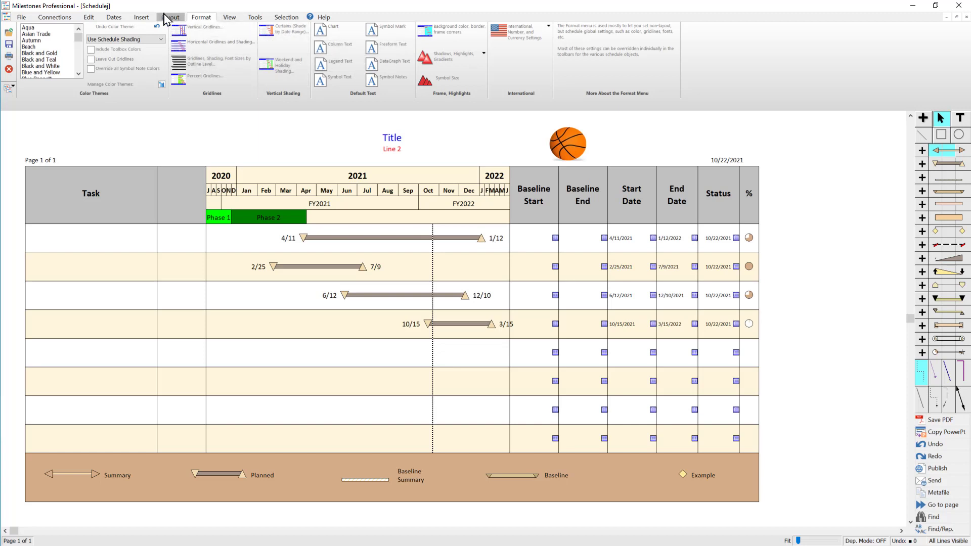
pyautogui.click(146, 20)
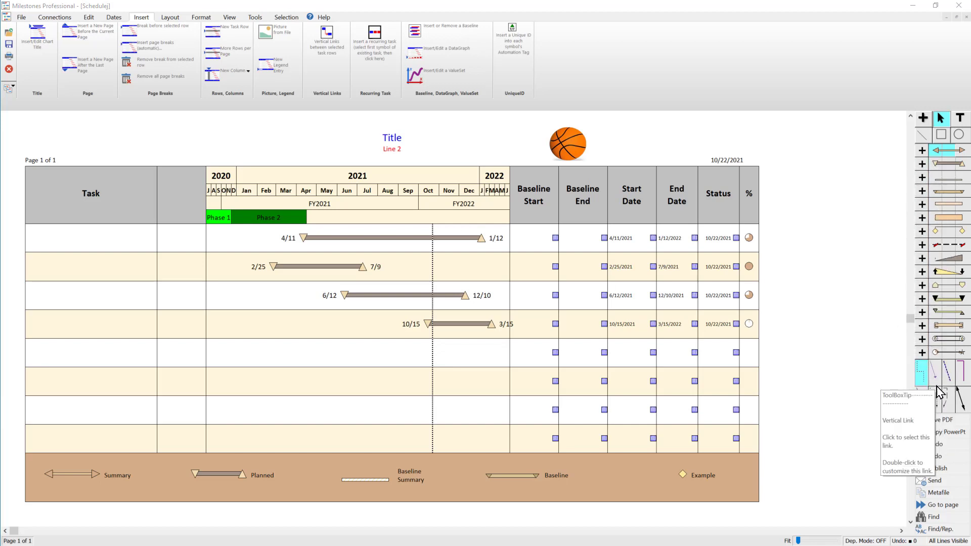
# Set the toolbox to 8 symbol and bar combination rows and 1 vertical link row, and turn off its tooltips.
pyautogui.rightClick(936, 251)
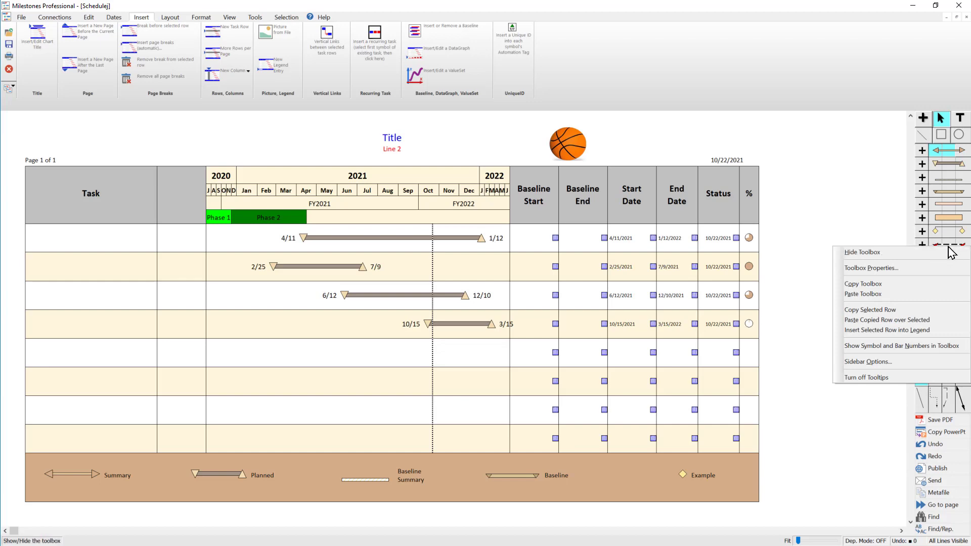
pyautogui.click(926, 274)
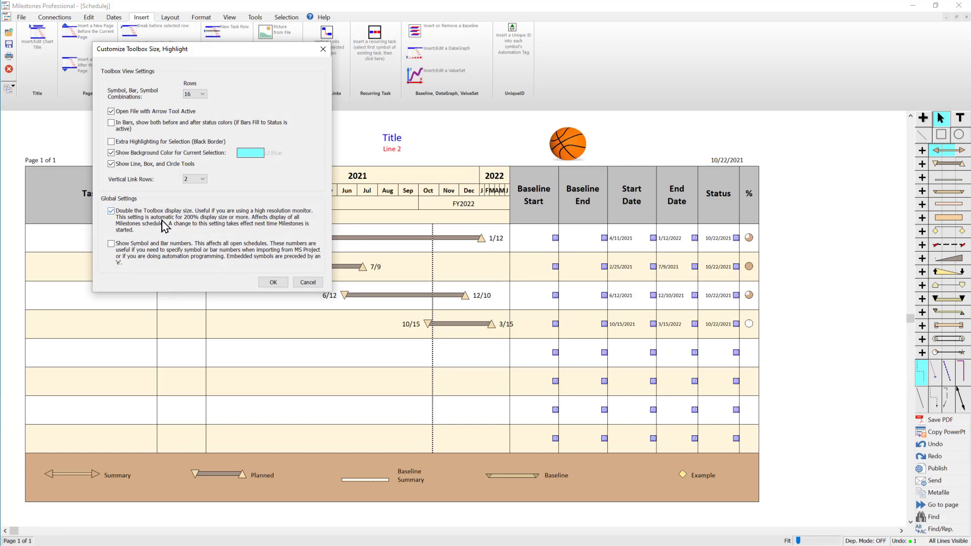
pyautogui.rightClick(452, 217)
pyautogui.click(201, 94)
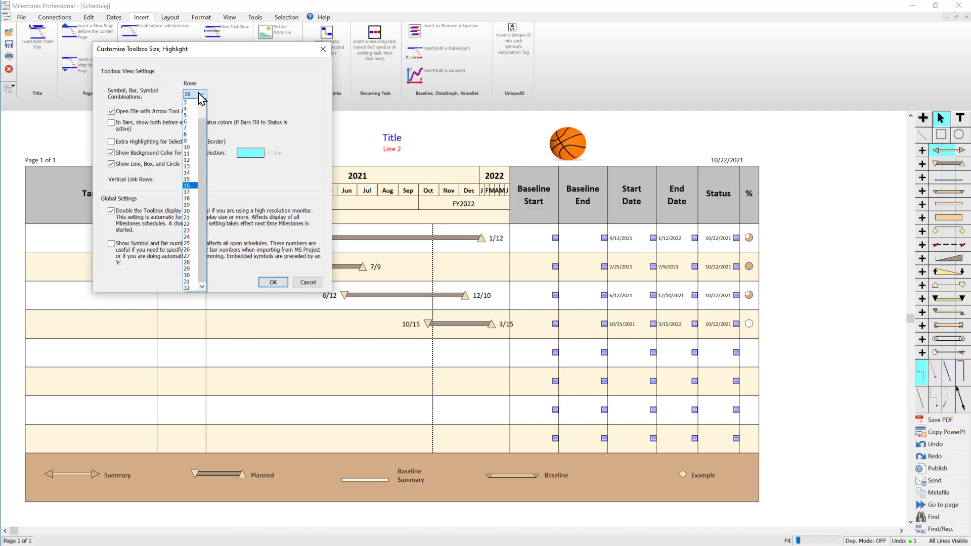
pyautogui.moveTo(202, 124); pyautogui.dragTo(203, 111)
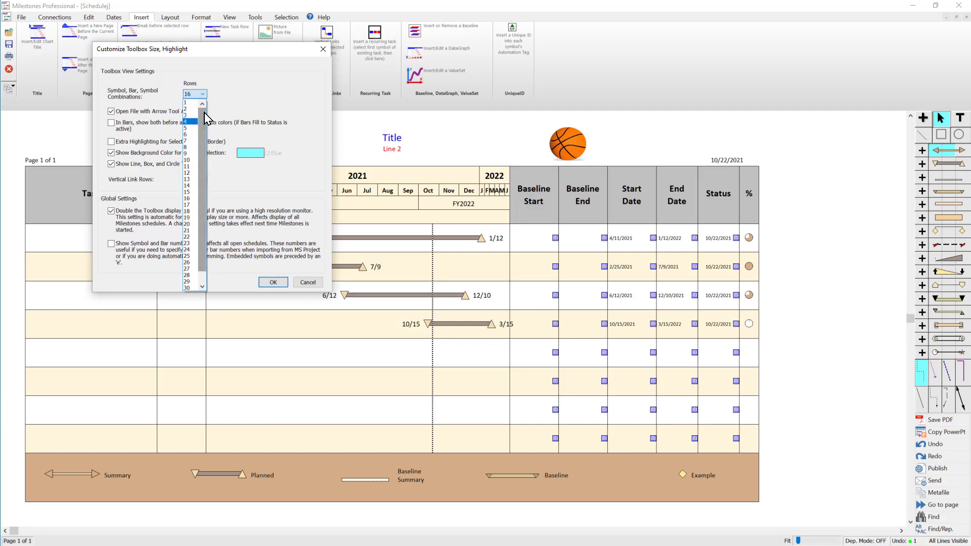
pyautogui.click(193, 153)
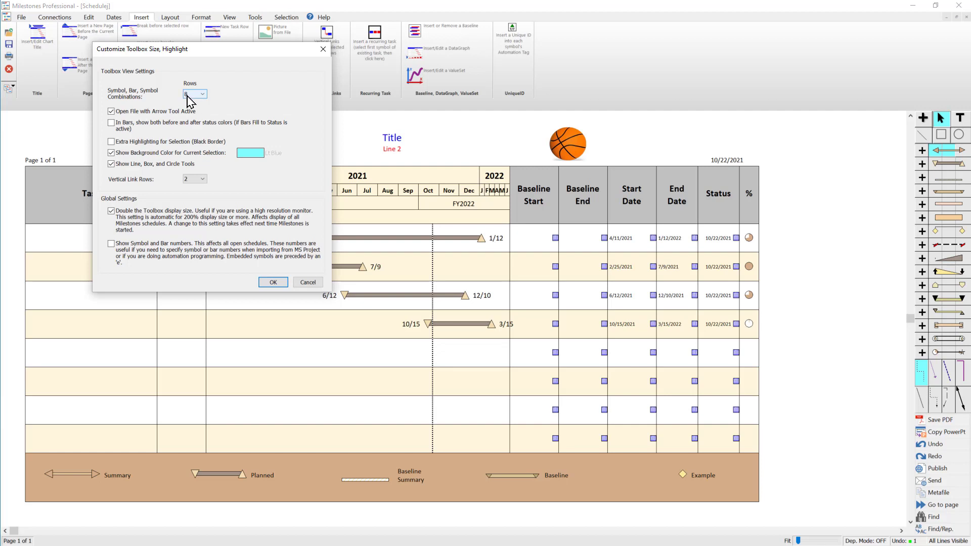
pyautogui.click(192, 181)
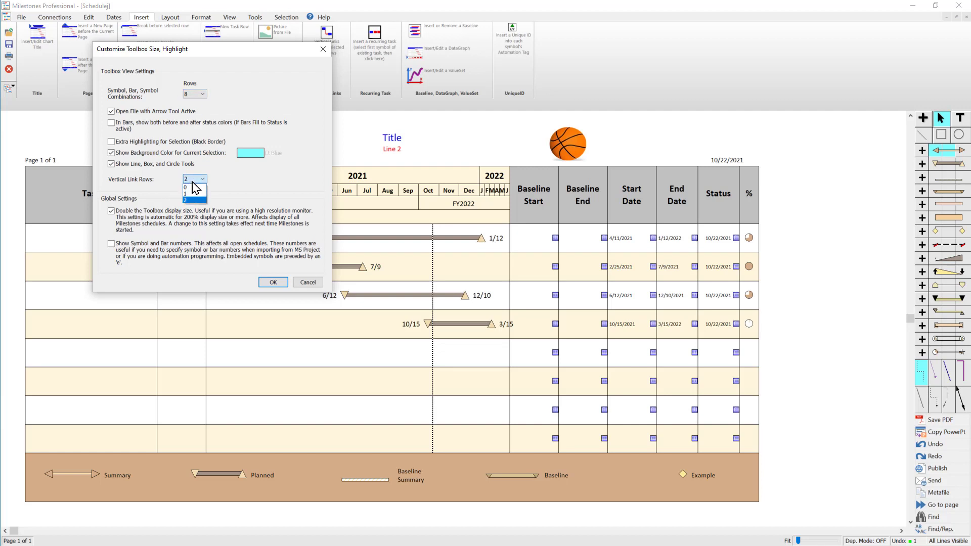
pyautogui.click(188, 194)
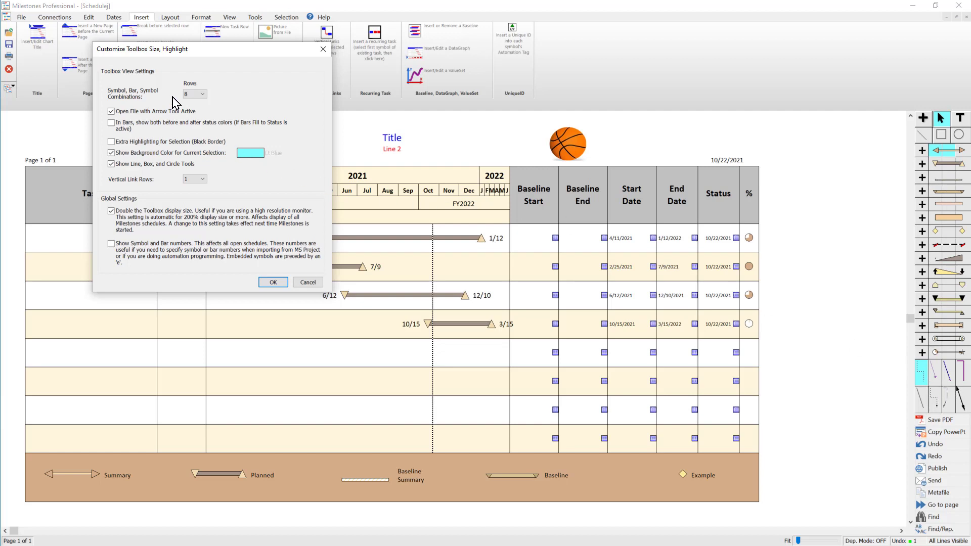
pyautogui.click(273, 282)
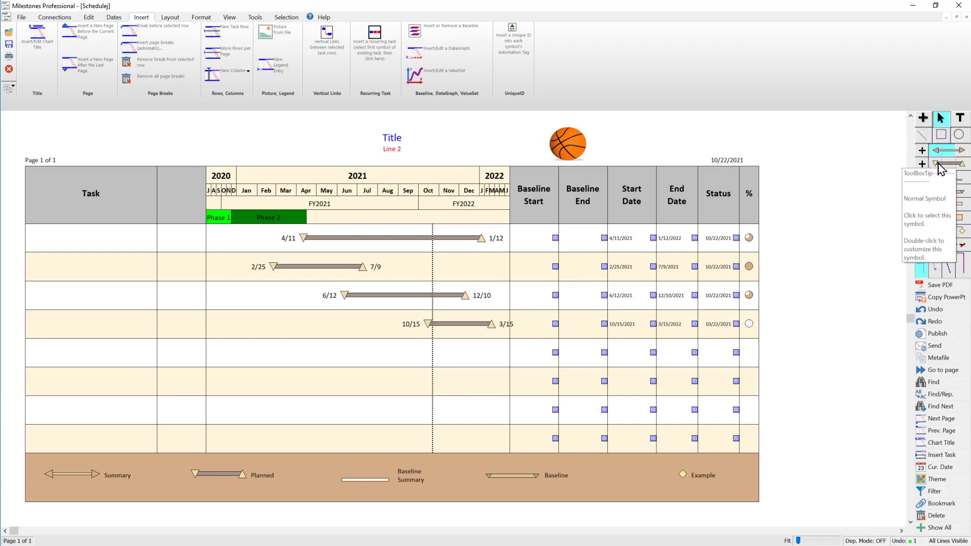
pyautogui.rightClick(939, 168)
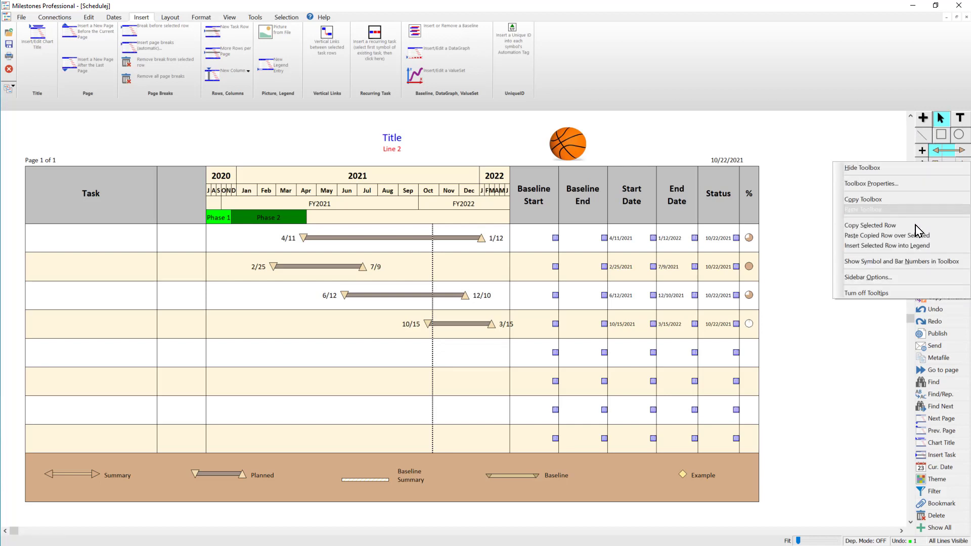
pyautogui.click(892, 296)
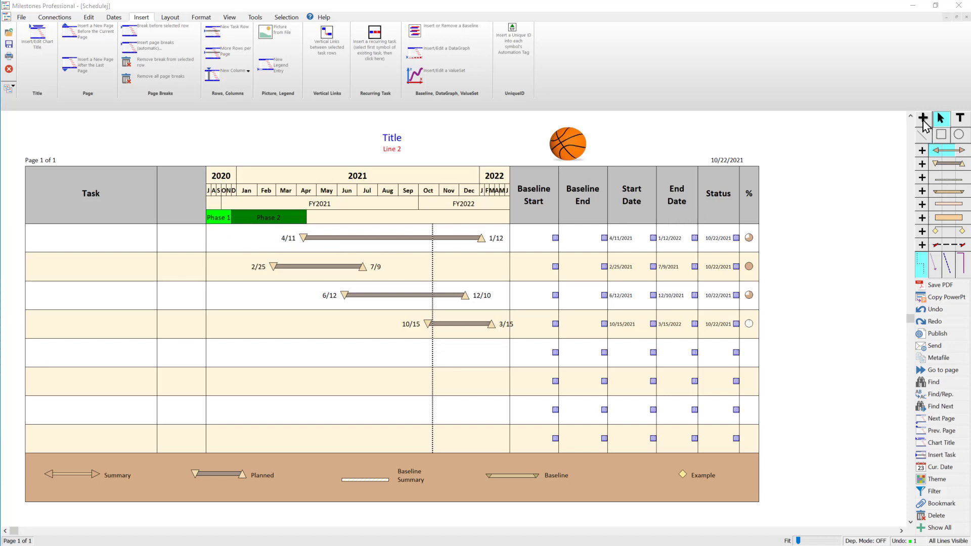
# Place summary start symbols at 2/2 in the fifth task row and at 3/5 in the sixth task row.
pyautogui.click(922, 121)
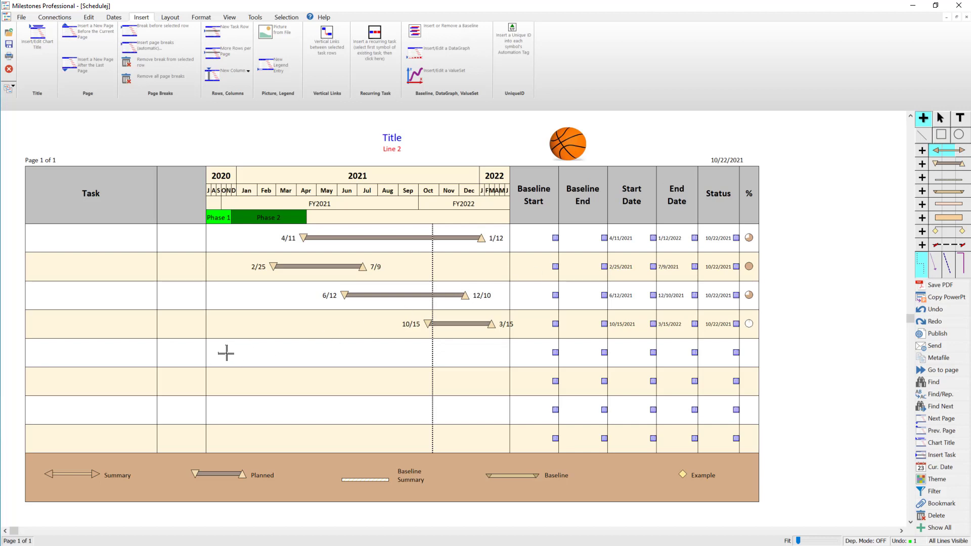
pyautogui.moveTo(226, 352); pyautogui.dragTo(257, 352)
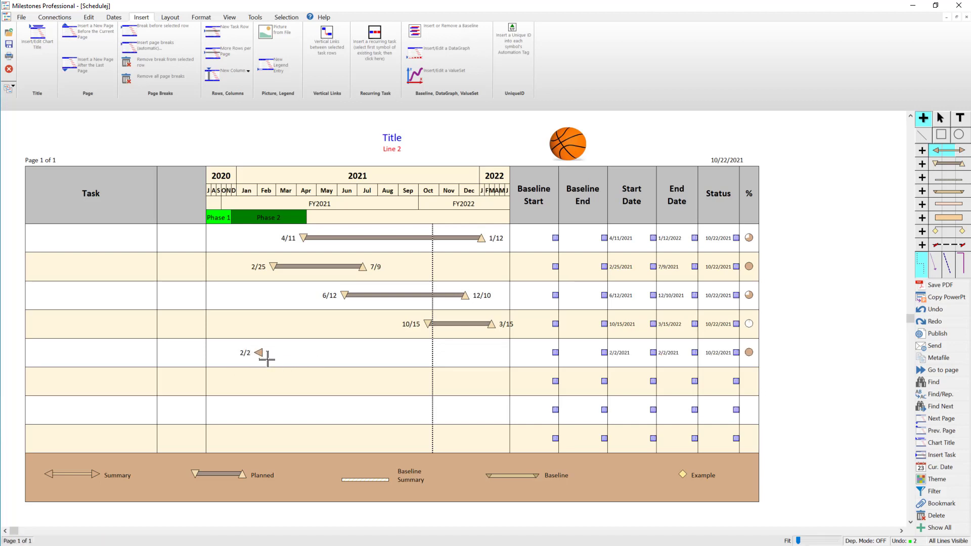
pyautogui.moveTo(244, 385); pyautogui.dragTo(278, 383)
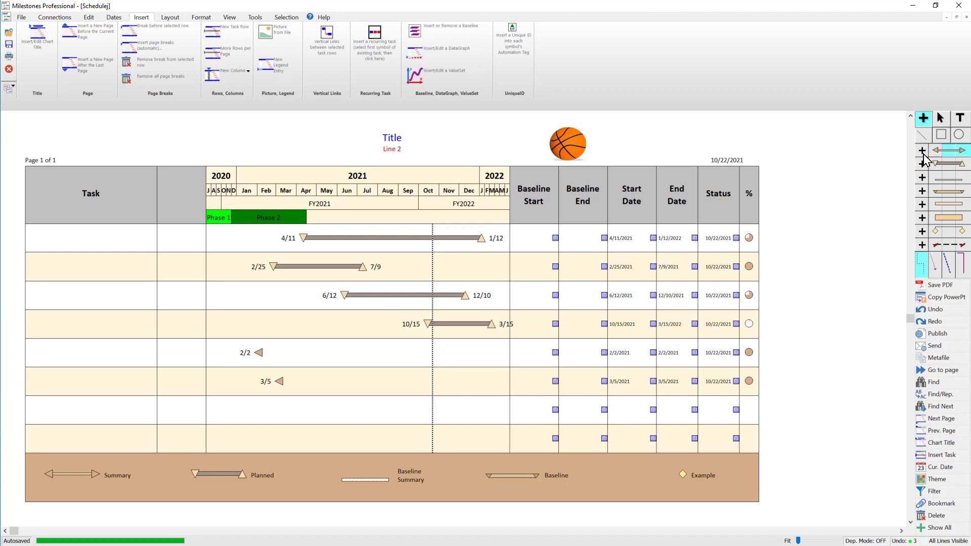
# Extend the fifth row's start symbol to 5/6 with a summary bar and the sixth row's to 6/3 with a planned bar.
pyautogui.moveTo(259, 352); pyautogui.dragTo(318, 346)
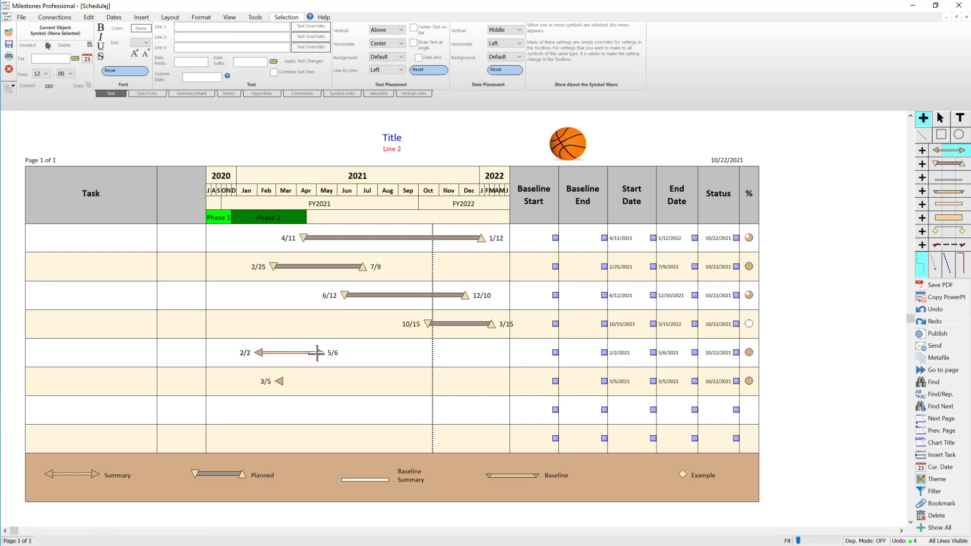
pyautogui.click(952, 165)
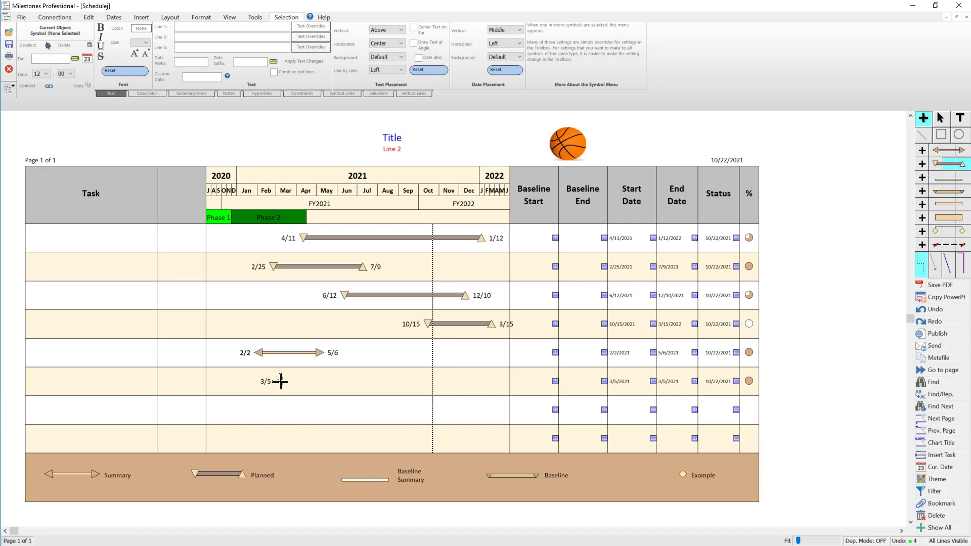
pyautogui.moveTo(280, 381); pyautogui.dragTo(337, 378)
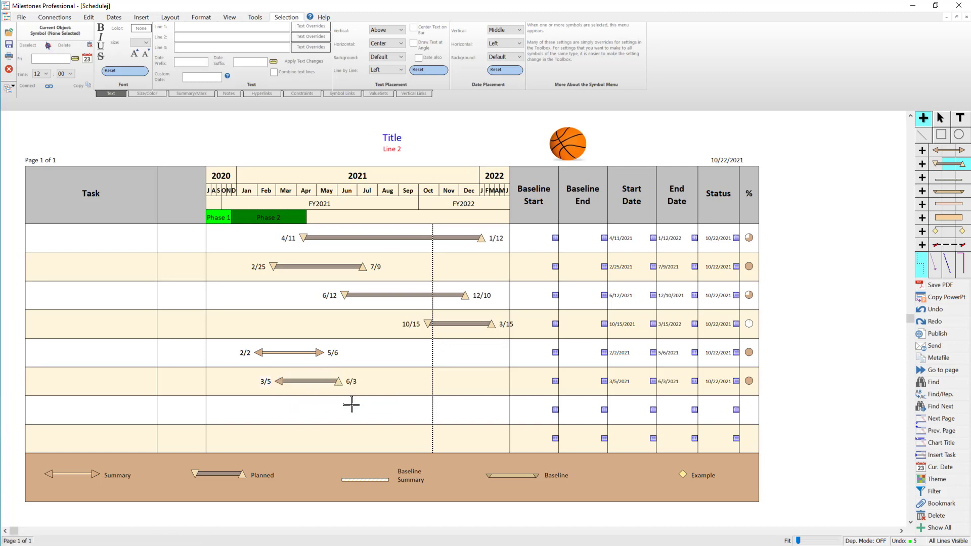
# Move the fifth row's summary bar so that it runs from 3/18 to 6/25.
pyautogui.click(941, 120)
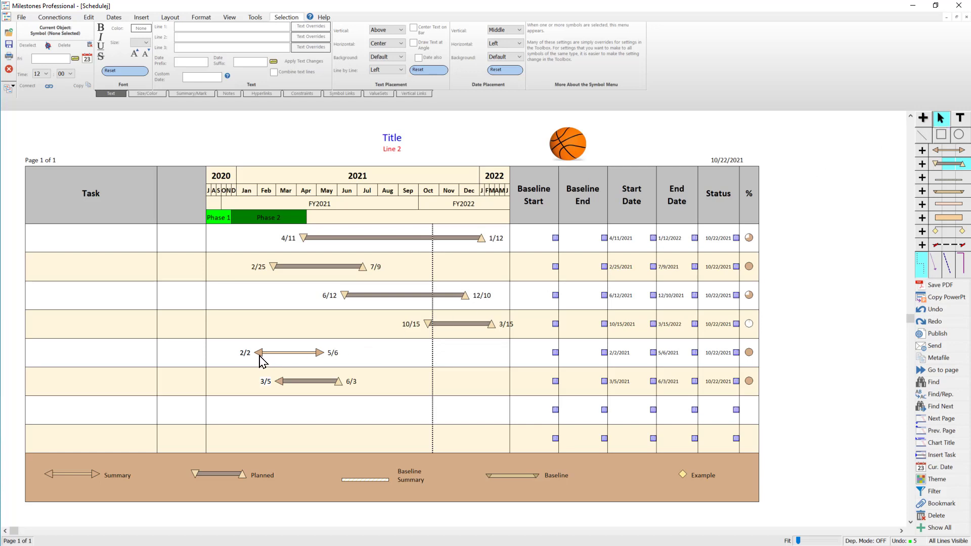
pyautogui.moveTo(260, 353); pyautogui.dragTo(306, 353)
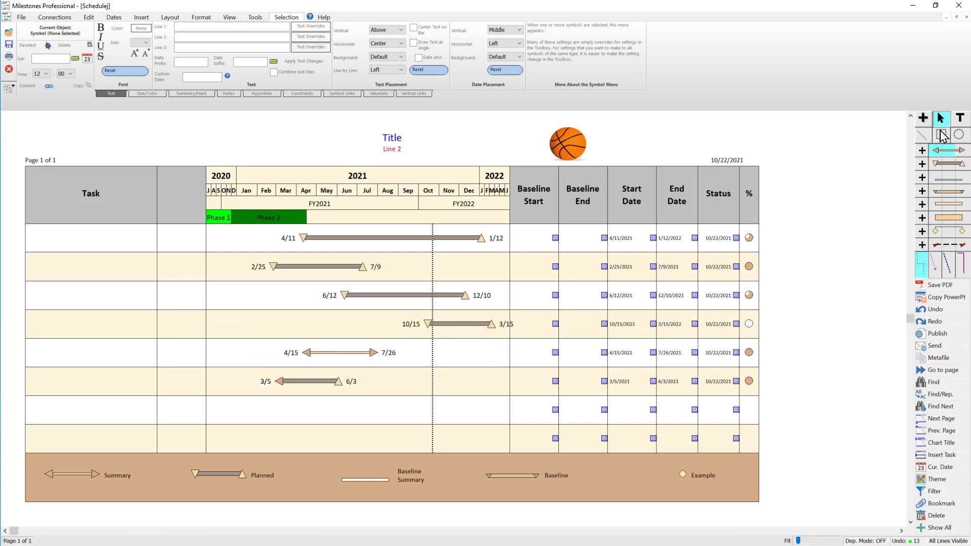
pyautogui.click(306, 353)
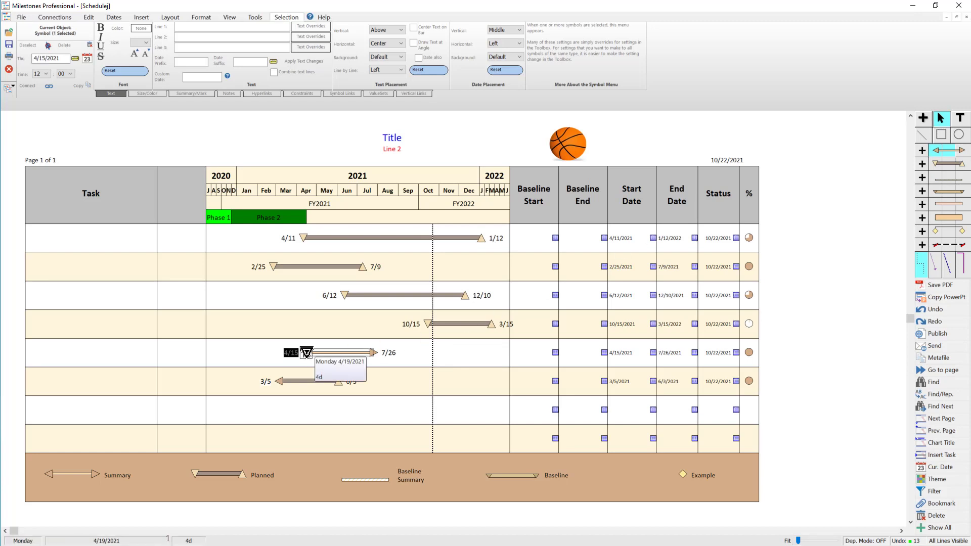
pyautogui.moveTo(306, 352); pyautogui.dragTo(287, 352)
pyautogui.moveTo(376, 352); pyautogui.dragTo(356, 352)
pyautogui.click(806, 182)
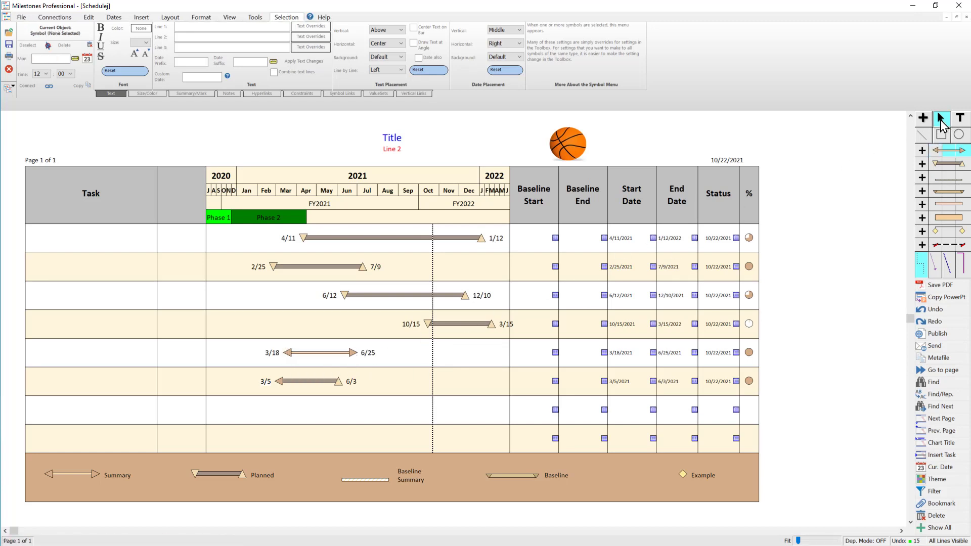
# Add a freeform text block to the chart and place it in the second task row, right of its bar.
pyautogui.click(961, 124)
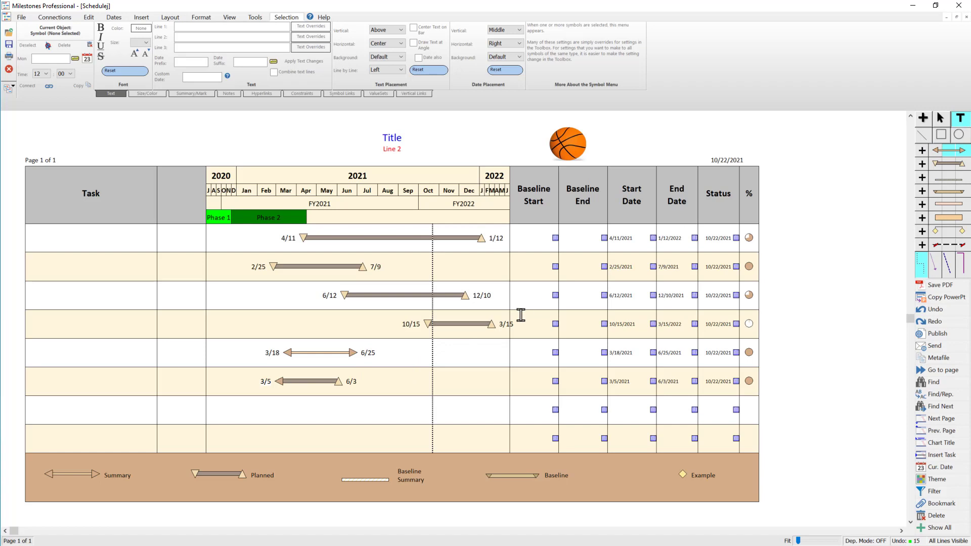
pyautogui.click(265, 320)
pyautogui.click(940, 120)
pyautogui.moveTo(272, 324); pyautogui.dragTo(419, 270)
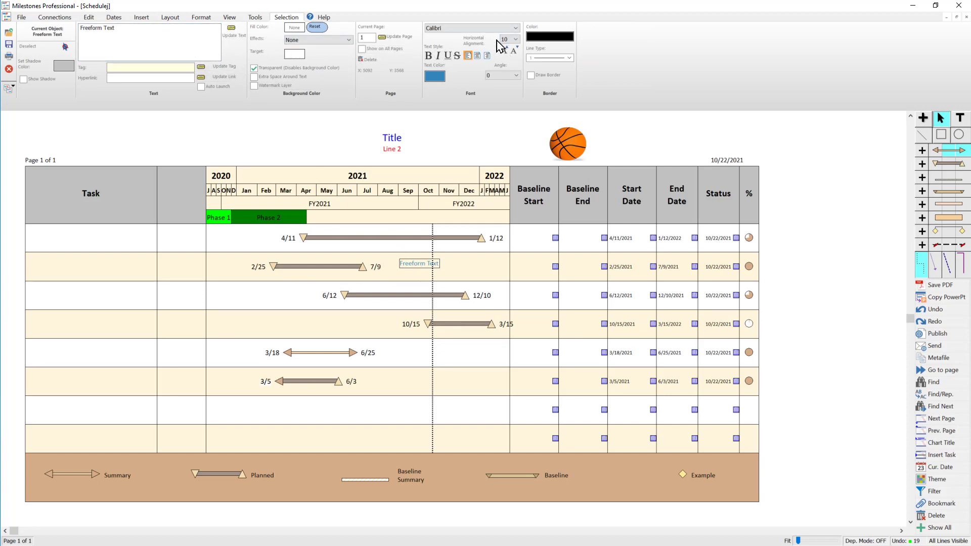
# Format the freeform text as size 14 in black and move it above the chart, between the title and the basketball picture.
pyautogui.click(511, 40)
pyautogui.click(509, 117)
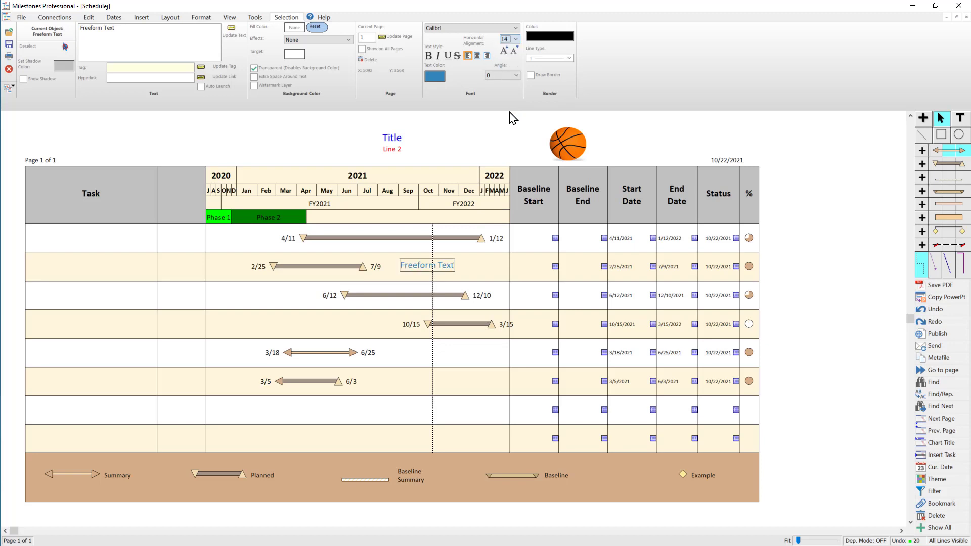
pyautogui.click(433, 82)
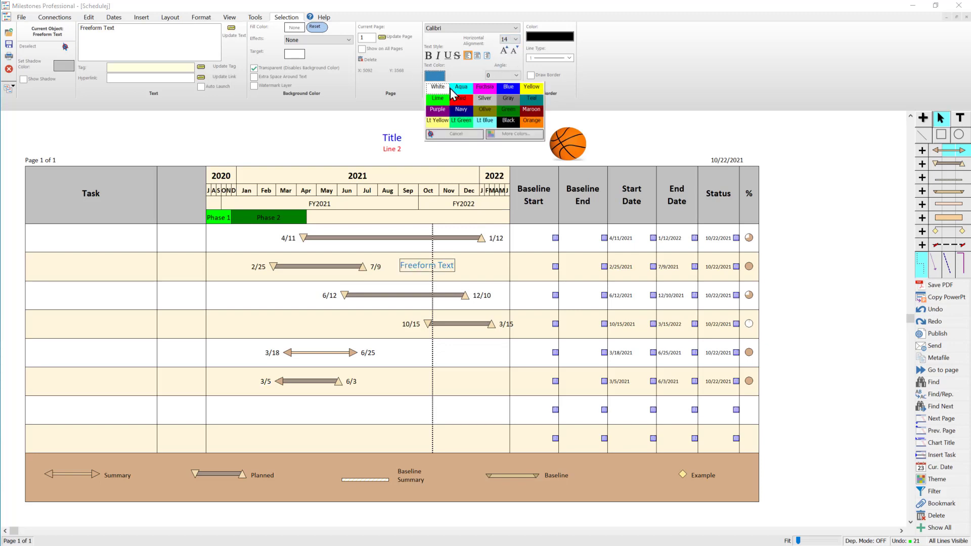
pyautogui.click(511, 127)
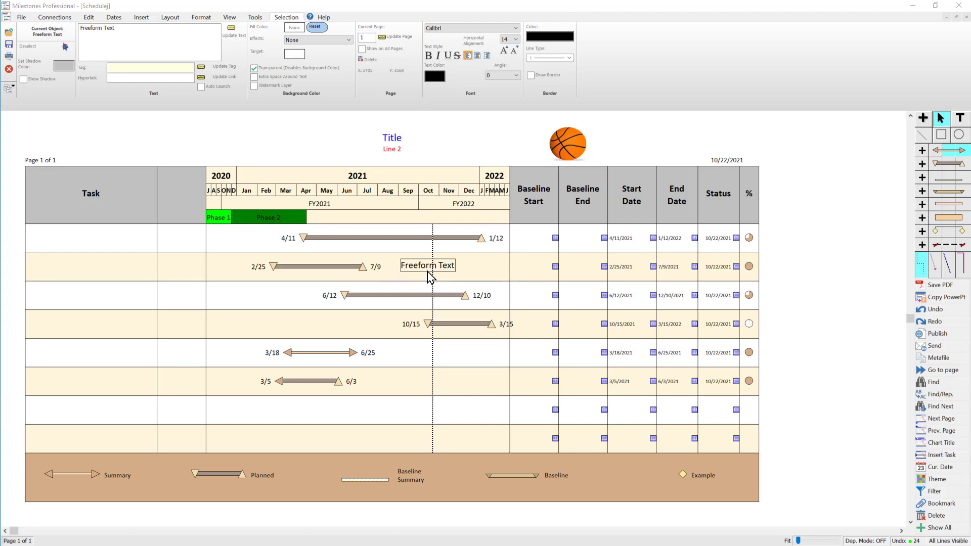
pyautogui.moveTo(423, 273); pyautogui.dragTo(493, 155)
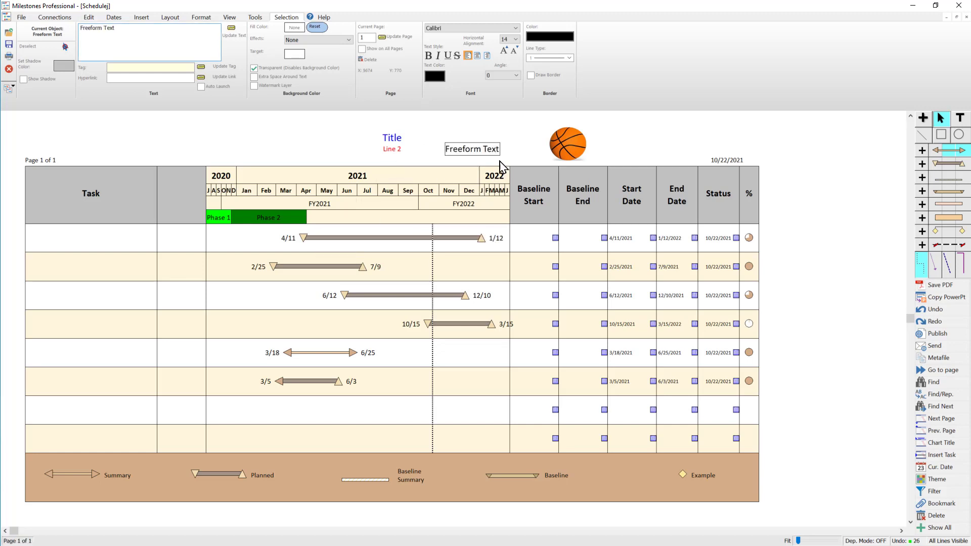
# Draw a box around the bars in the third and fourth rows and a line leading to the box's left edge.
pyautogui.click(941, 137)
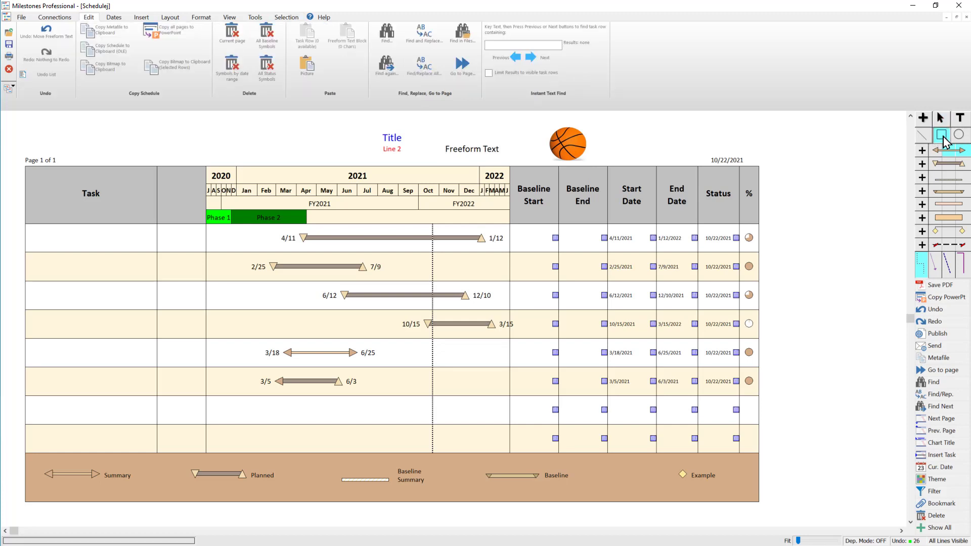
pyautogui.moveTo(315, 284); pyautogui.dragTo(516, 337)
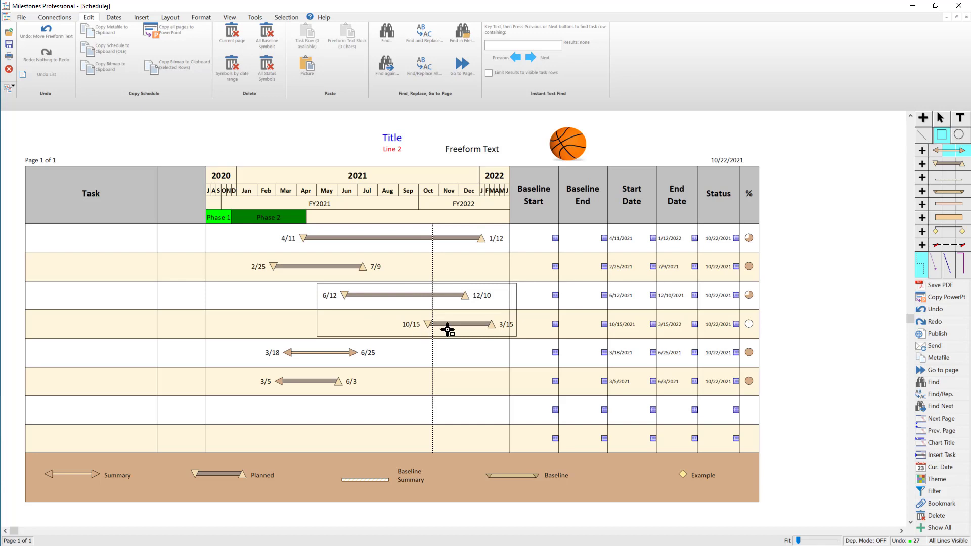
pyautogui.click(922, 135)
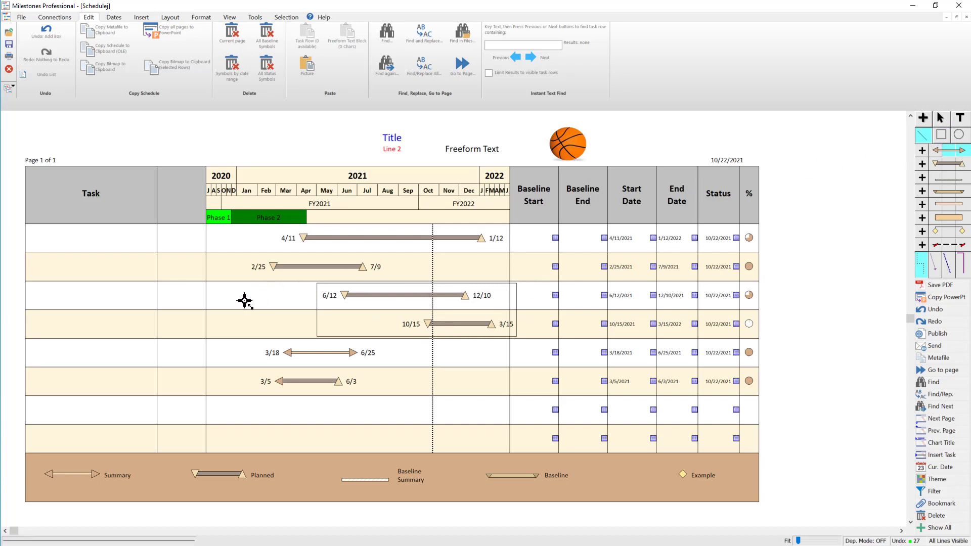
pyautogui.moveTo(234, 298); pyautogui.dragTo(317, 306)
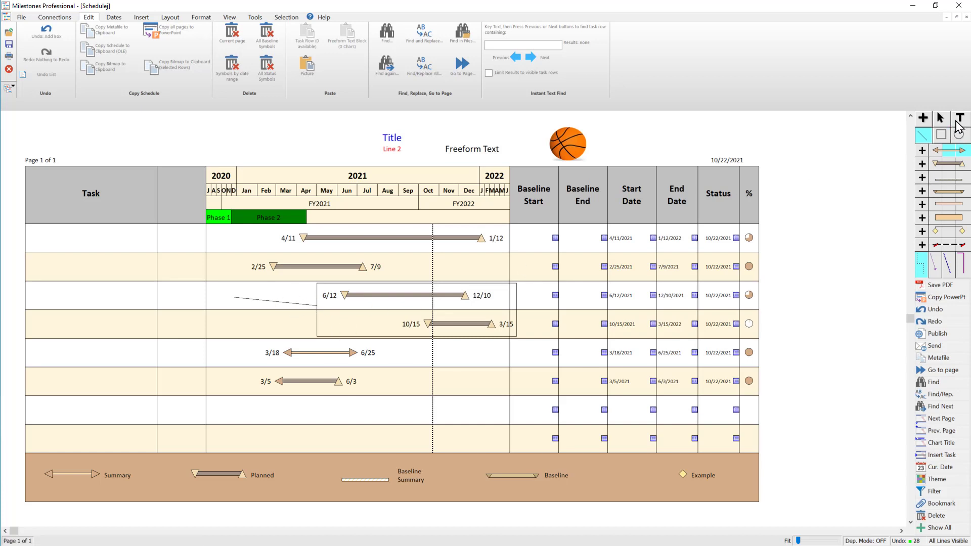
pyautogui.click(941, 120)
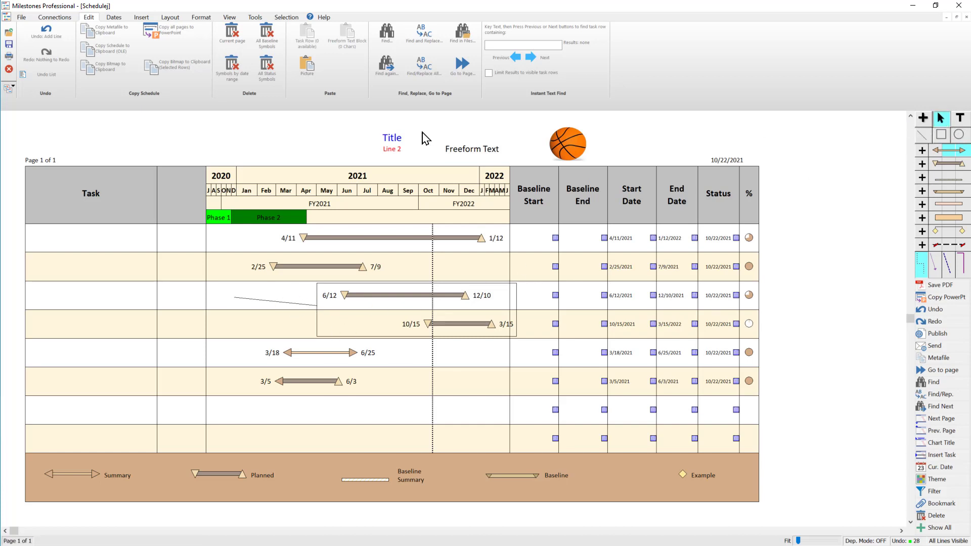
# Move the freeform text above the line's outer end in the third row and give the line an arrowhead pointing at the box.
pyautogui.click(484, 155)
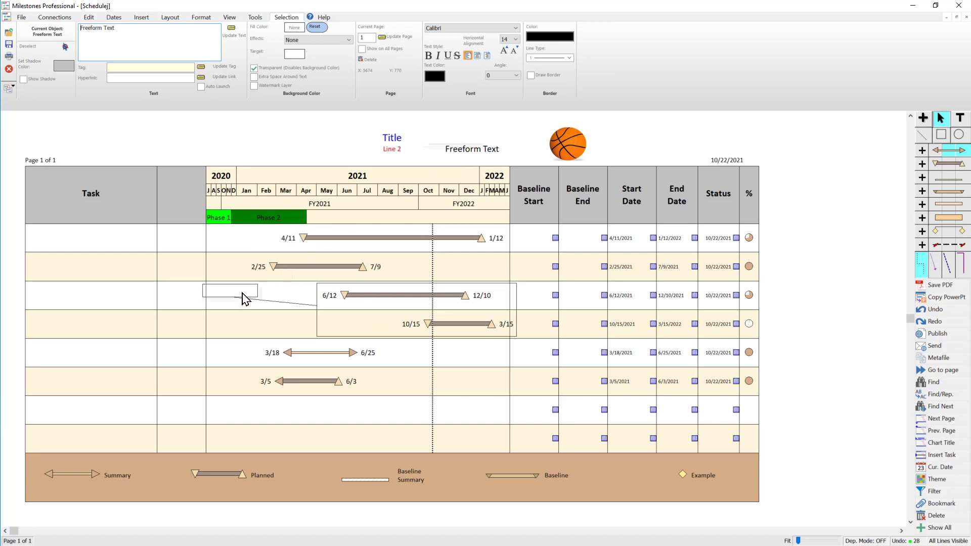
pyautogui.moveTo(243, 297); pyautogui.dragTo(252, 300)
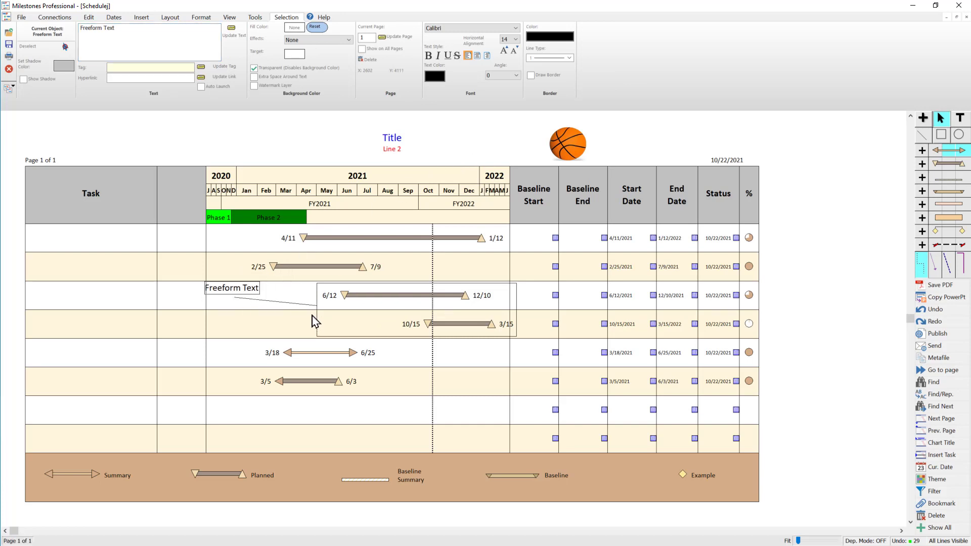
pyautogui.click(288, 303)
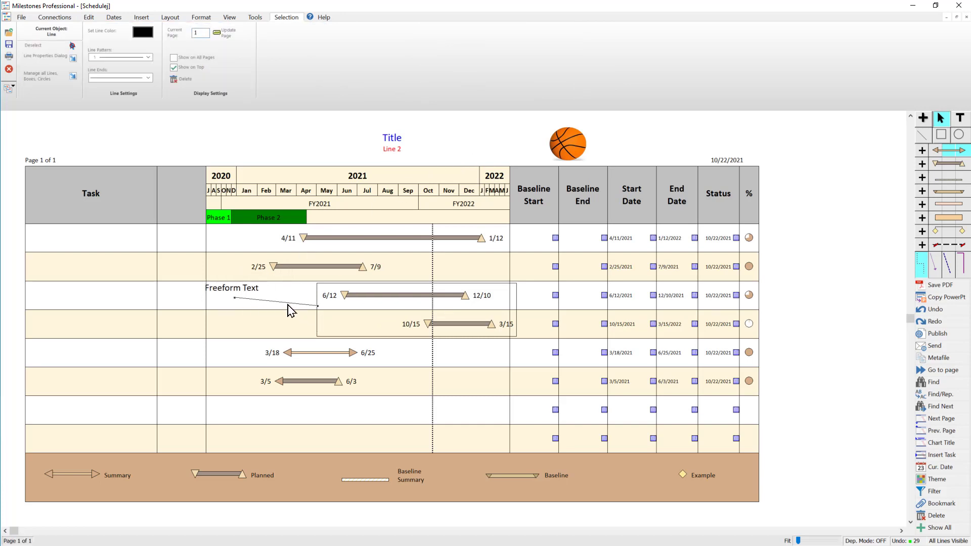
pyautogui.click(124, 77)
pyautogui.click(121, 124)
pyautogui.click(140, 79)
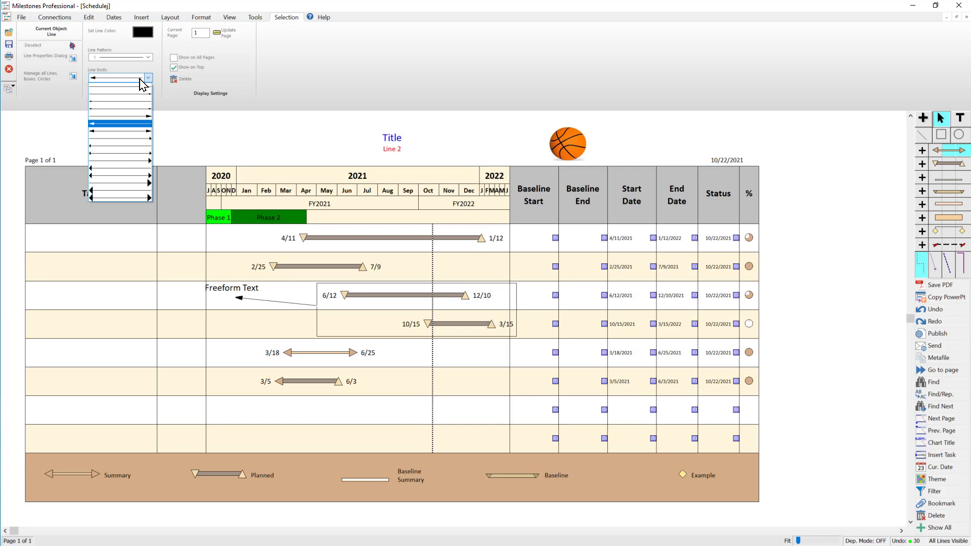
pyautogui.click(137, 120)
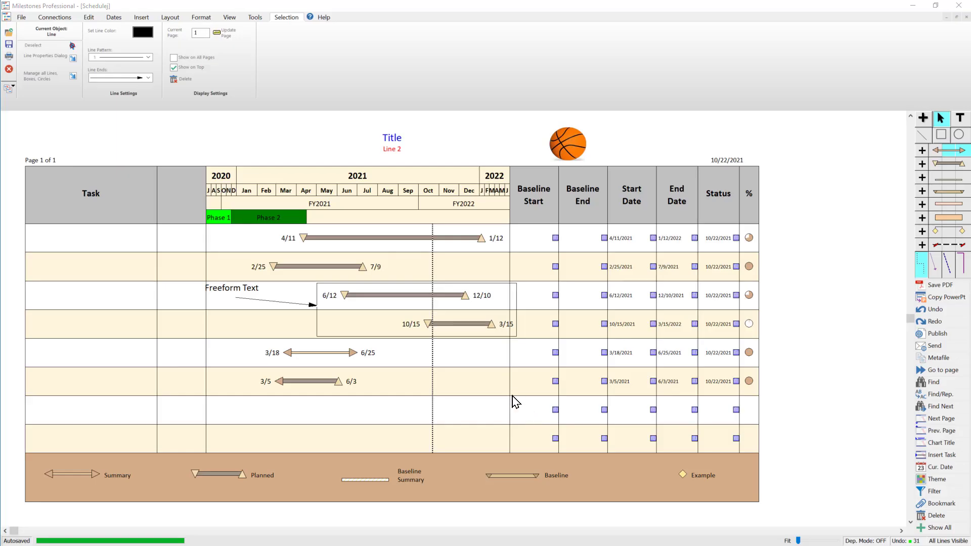
# Delete the box, the arrow line and the freeform text from the chart.
pyautogui.click(503, 291)
pyautogui.press('Delete')
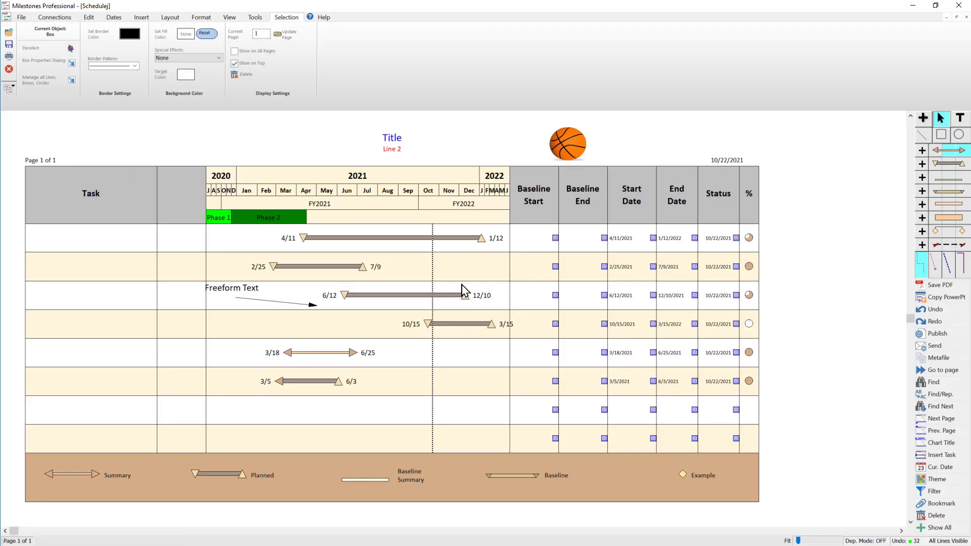
pyautogui.click(289, 304)
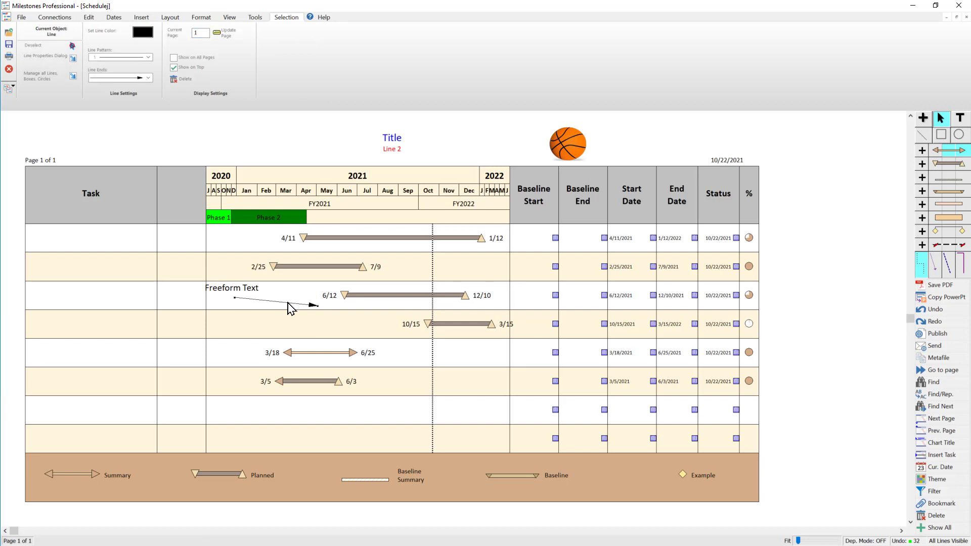
pyautogui.press('Delete')
pyautogui.click(245, 294)
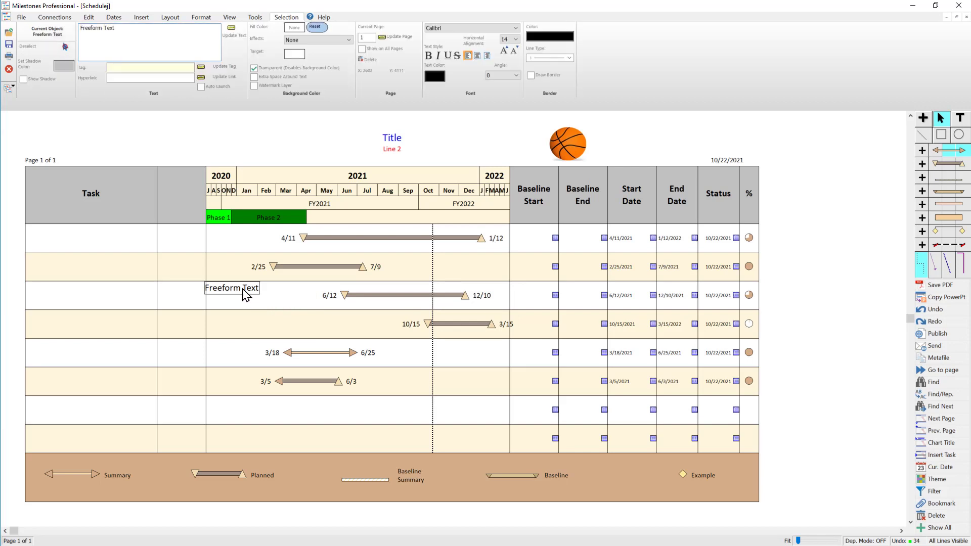
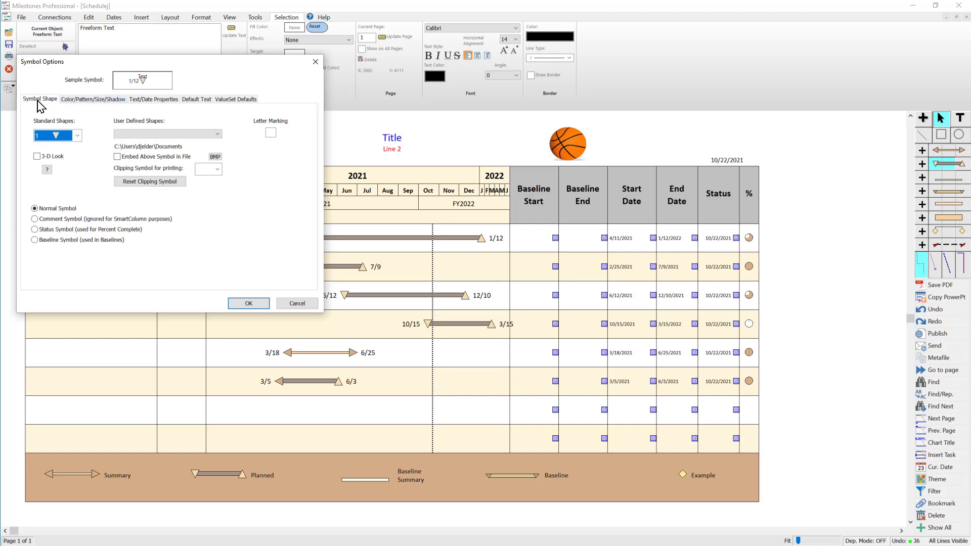
# Change the Planned bar's start symbol to standard shape 6, a square, with the 3-D look off.
pyautogui.click(86, 101)
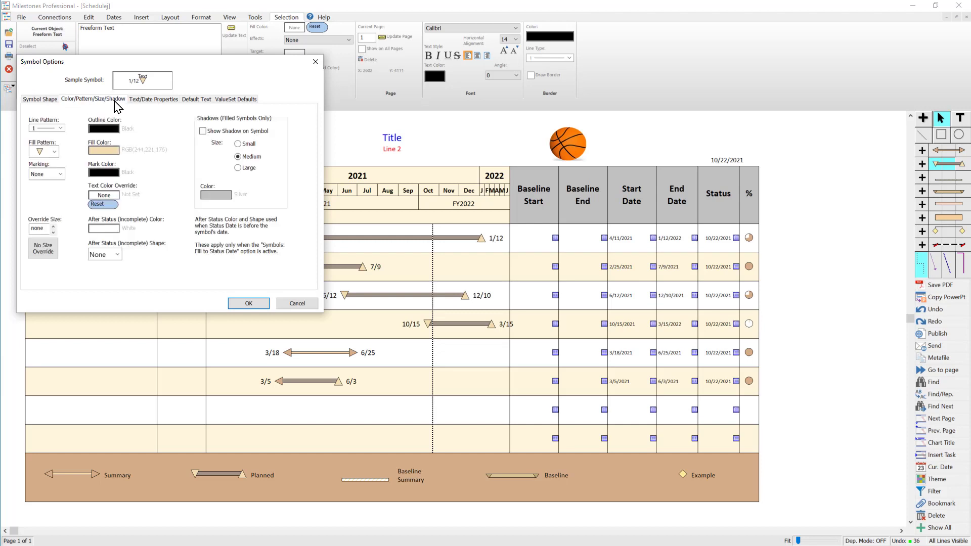
pyautogui.click(150, 100)
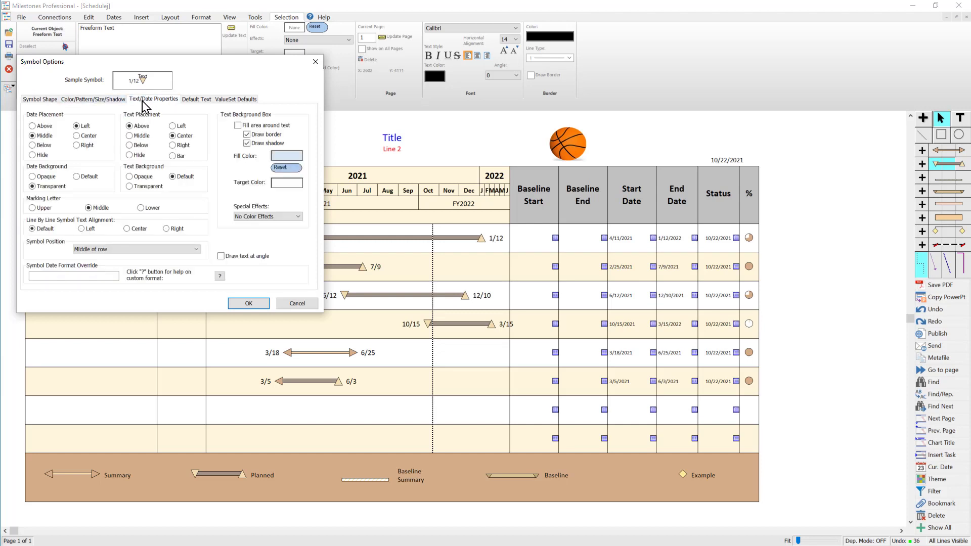
pyautogui.click(33, 99)
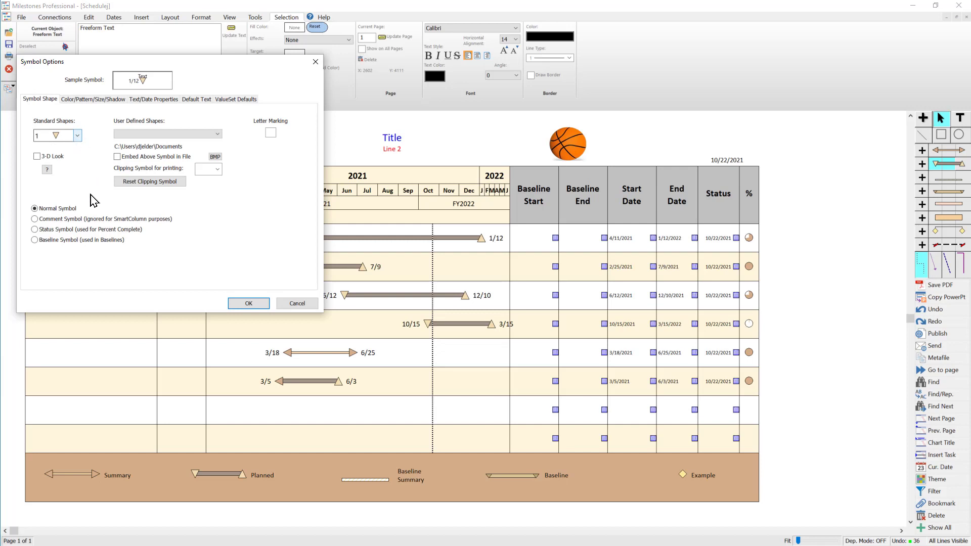
pyautogui.click(77, 135)
pyautogui.moveTo(79, 159)
pyautogui.mouseDown()
pyautogui.moveTo(75, 283)
pyautogui.moveTo(76, 157)
pyautogui.mouseUp()
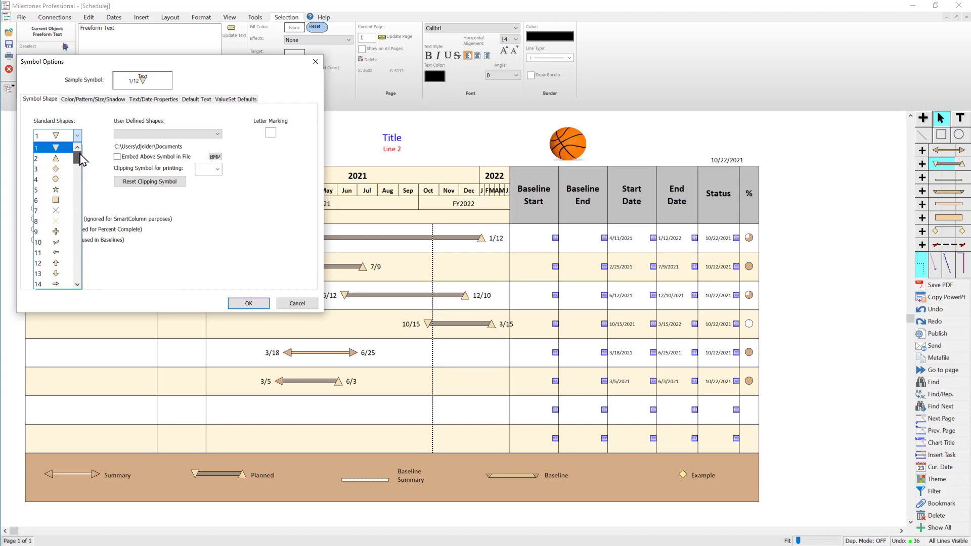
pyautogui.click(57, 200)
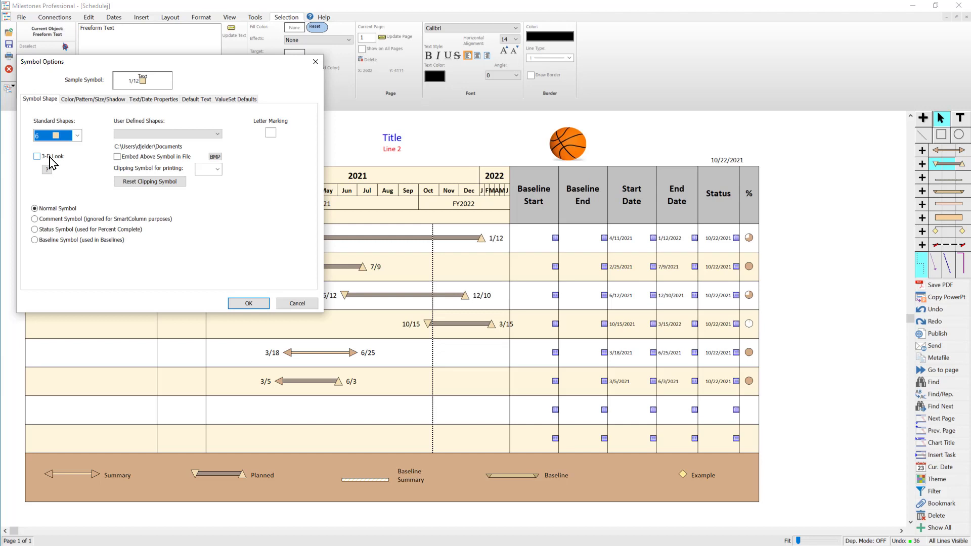
pyautogui.click(37, 156)
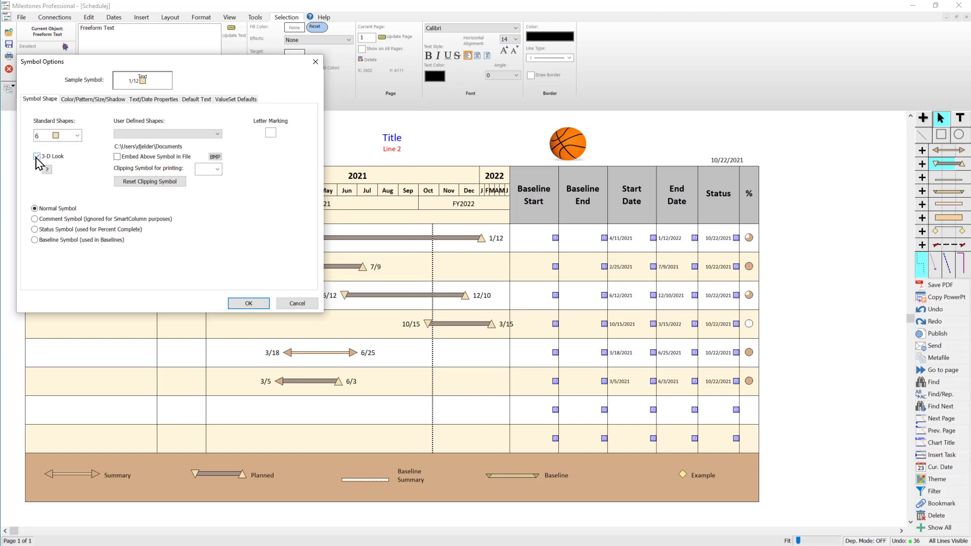
pyautogui.click(36, 157)
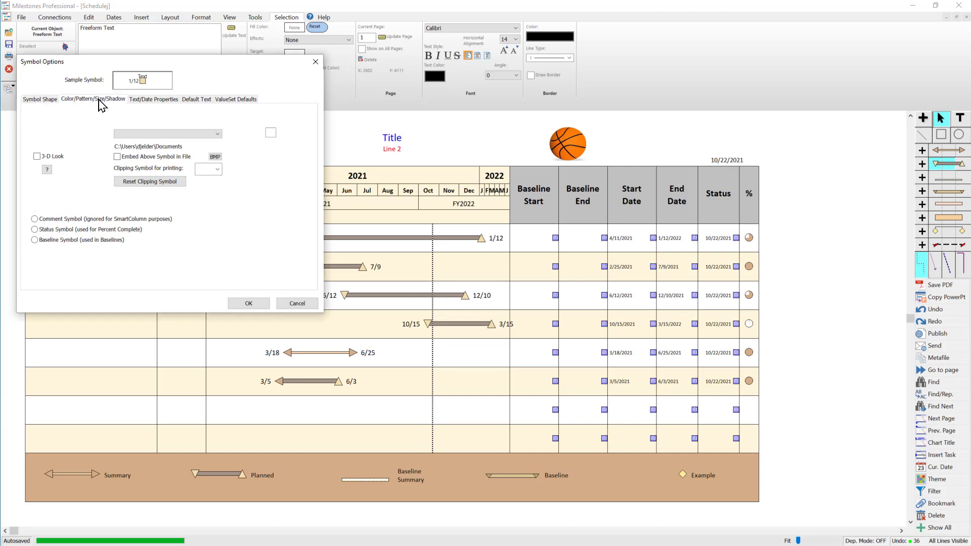
# Try line pattern 2 for the start symbol's outline and return it to pattern 1.
pyautogui.click(99, 101)
pyautogui.click(60, 128)
pyautogui.click(51, 140)
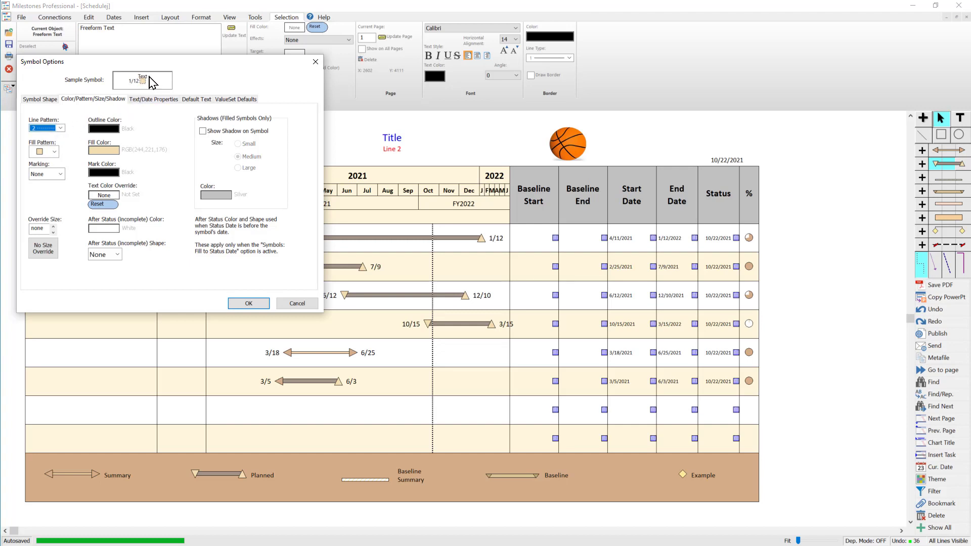
pyautogui.click(60, 128)
pyautogui.click(62, 135)
# Set the start symbol's fill color to Green with the solid fill pattern.
pyautogui.click(104, 154)
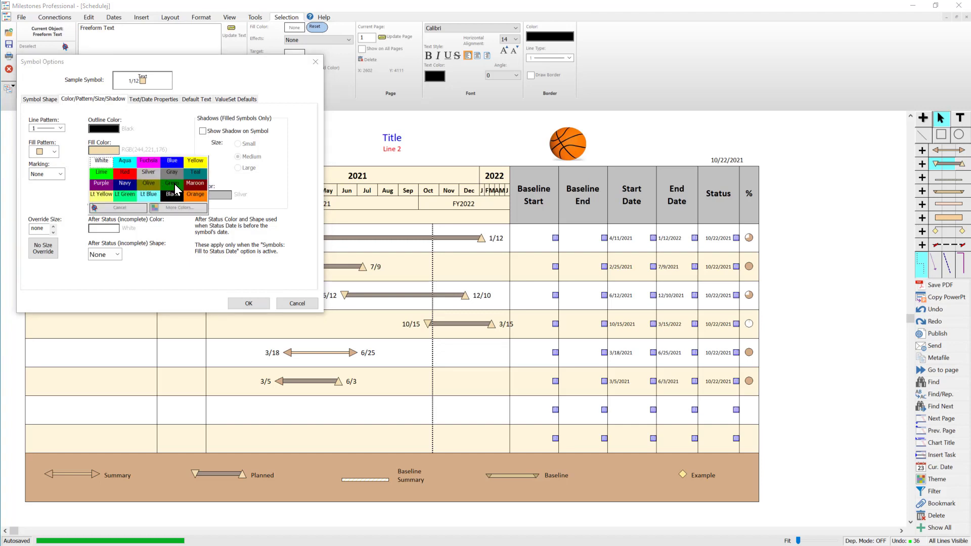
pyautogui.click(177, 189)
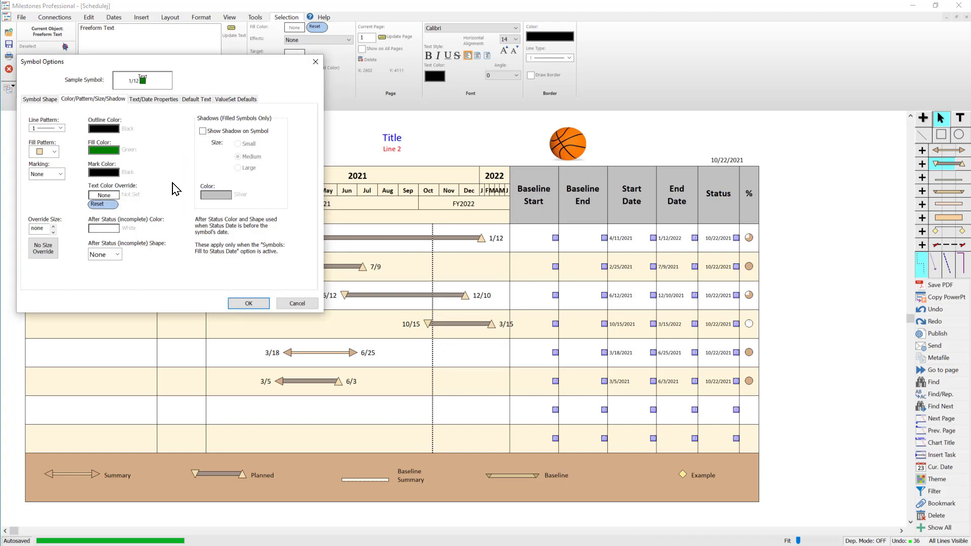
pyautogui.click(56, 152)
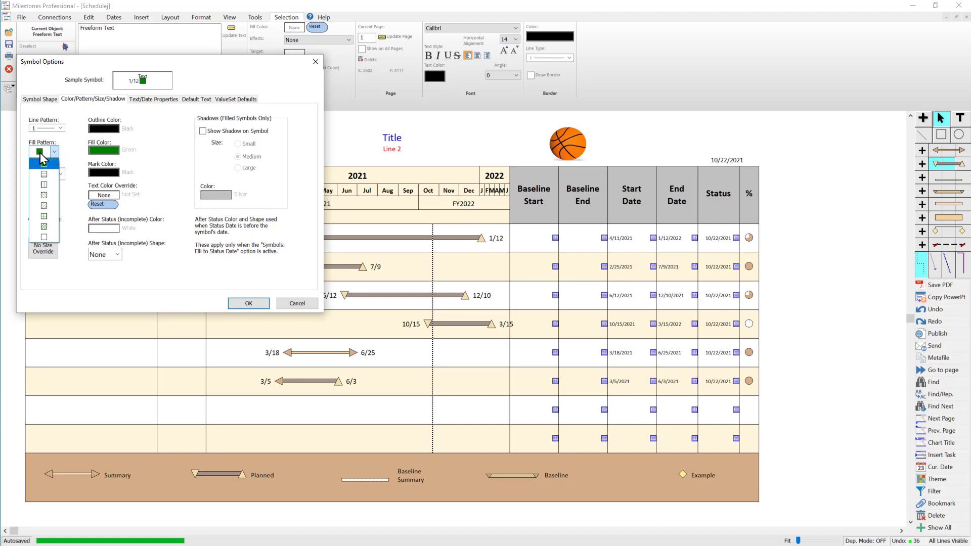
pyautogui.click(44, 163)
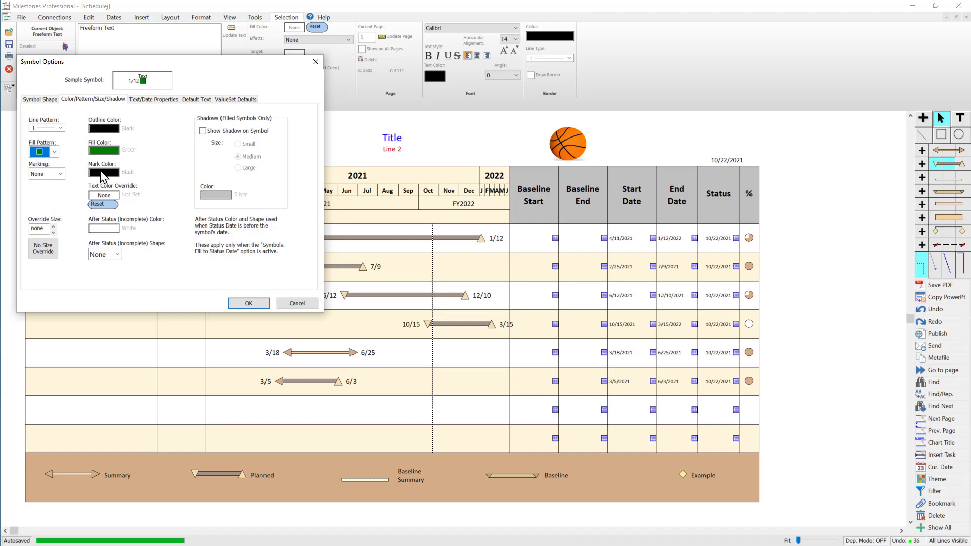
# Try markings 2 and 17 on the start symbol and return the marking to None.
pyautogui.click(60, 174)
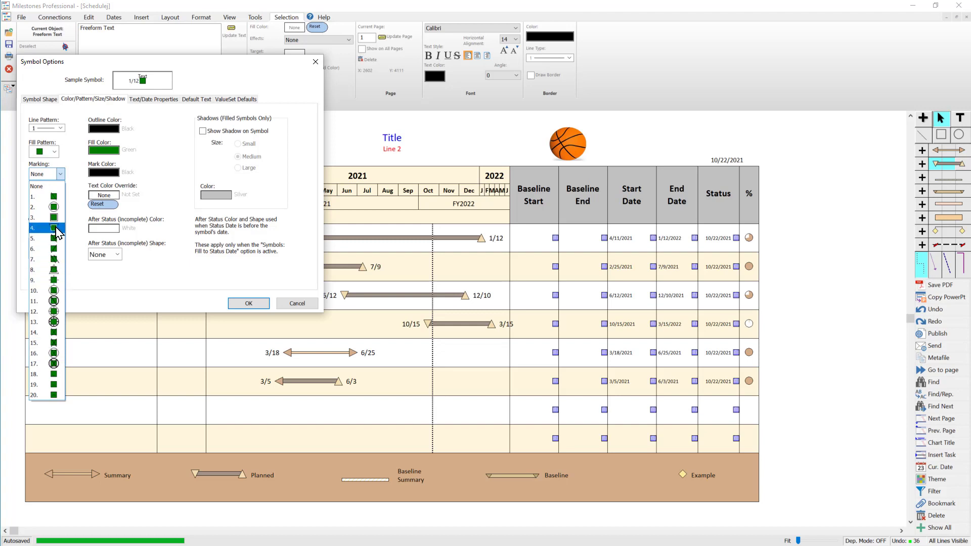
pyautogui.click(54, 207)
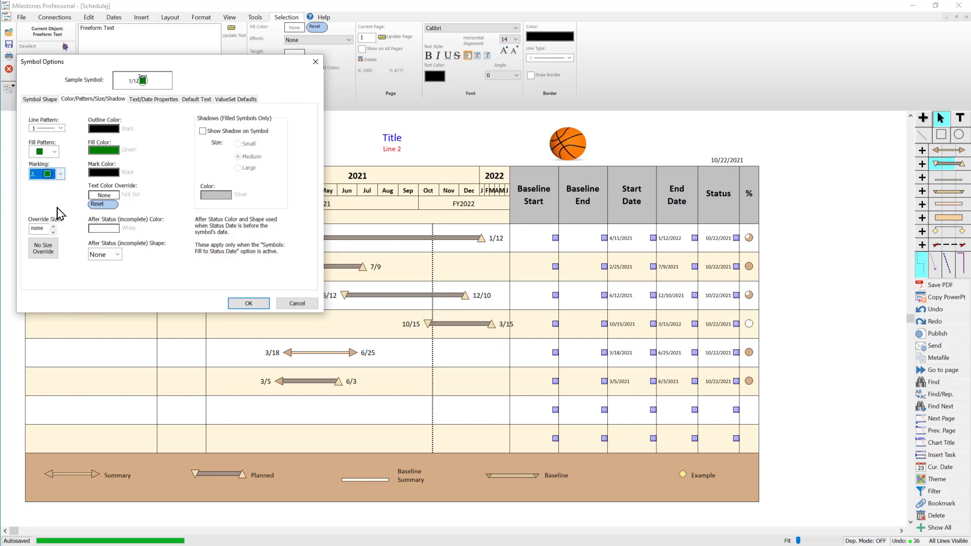
pyautogui.click(60, 176)
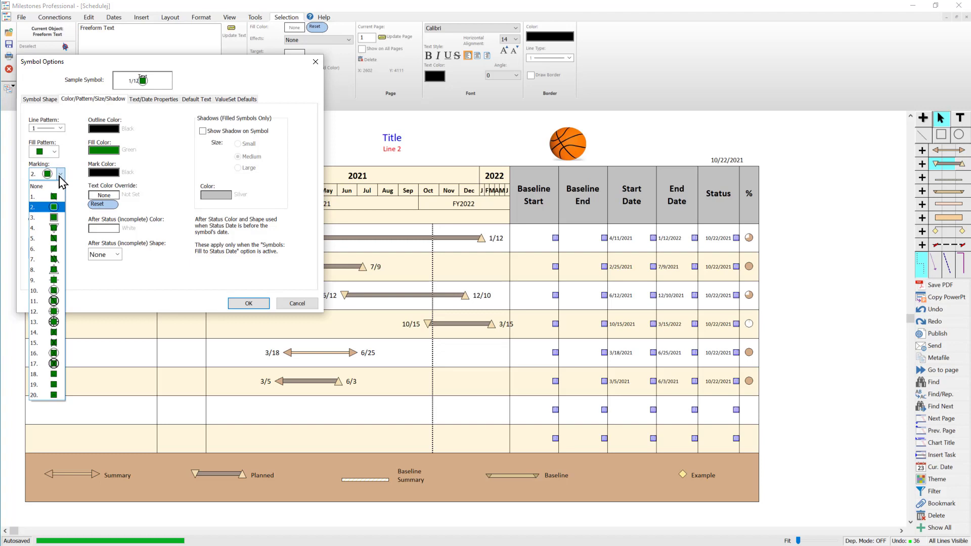
pyautogui.click(56, 374)
pyautogui.click(61, 175)
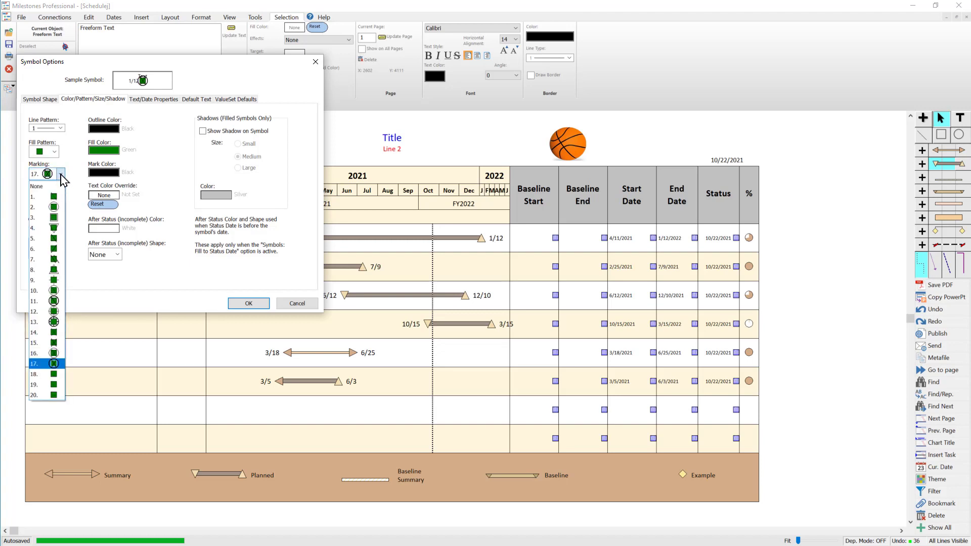
pyautogui.click(62, 176)
pyautogui.click(60, 176)
pyautogui.click(52, 186)
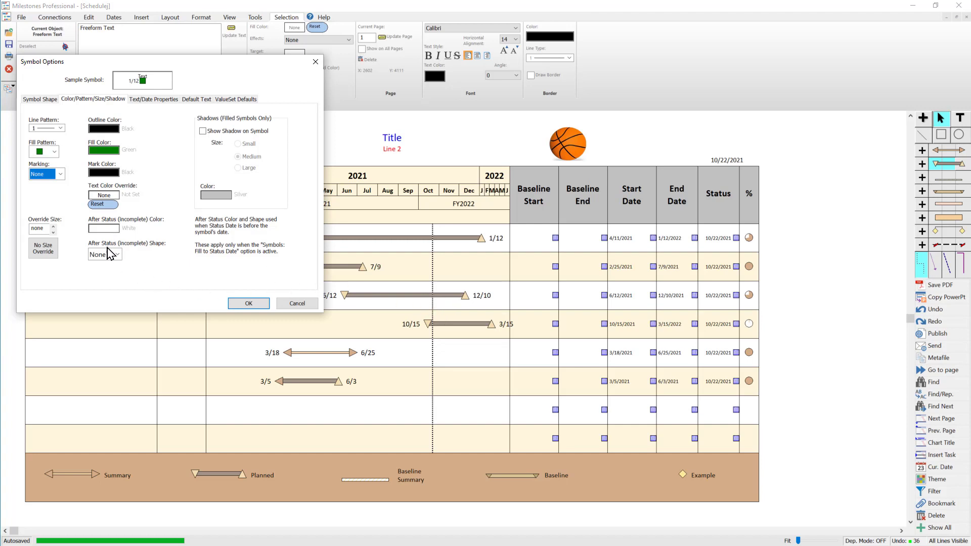
# Set the start symbol's After Status (incomplete) color to Lime.
pyautogui.click(100, 232)
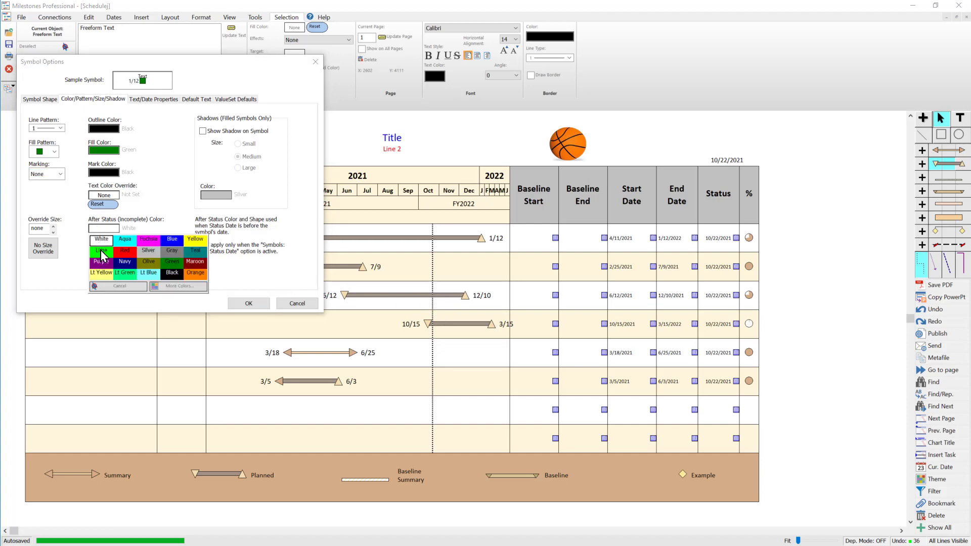
pyautogui.click(104, 252)
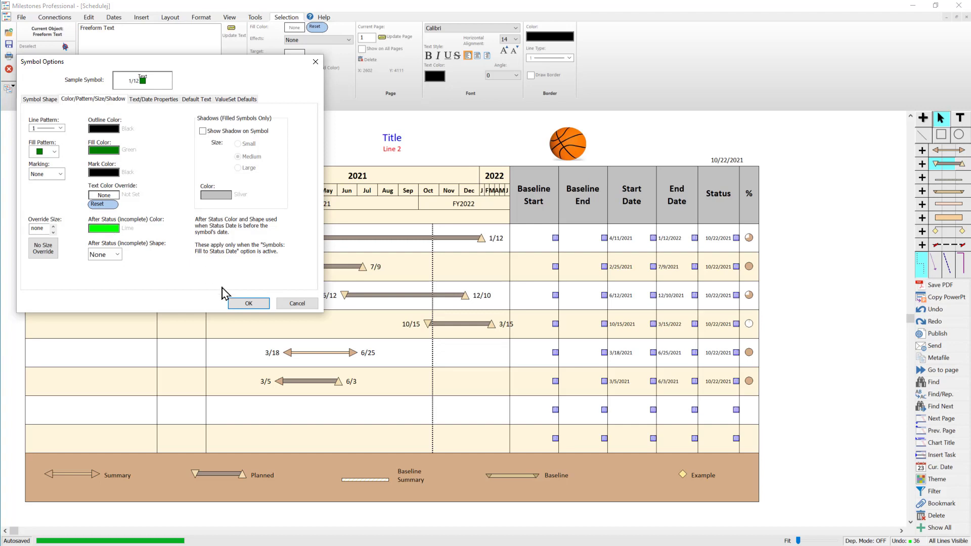
# Try middle and below text placements and below and above date placements, returning the text to Above and the date to Middle.
pyautogui.click(152, 99)
pyautogui.click(140, 137)
pyautogui.click(141, 126)
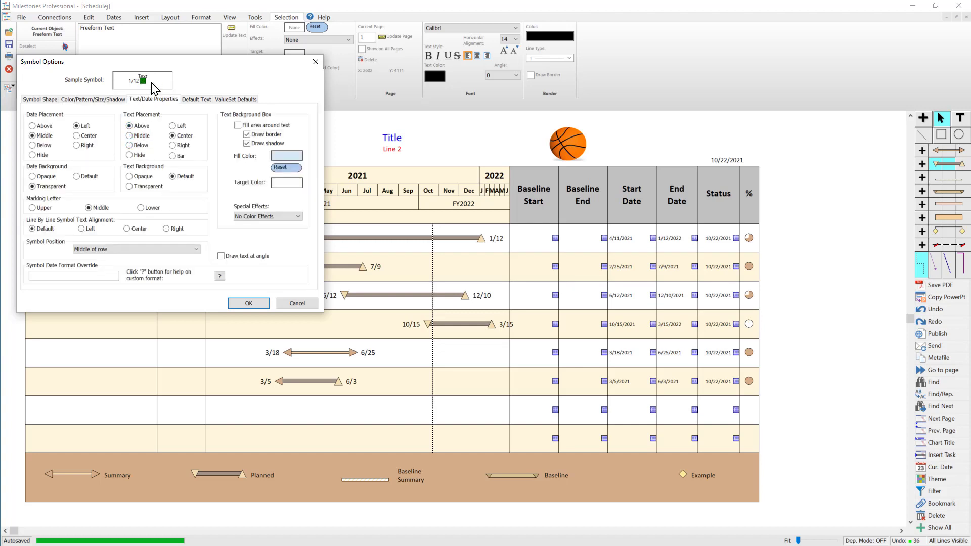
pyautogui.click(142, 136)
pyautogui.click(142, 145)
pyautogui.click(142, 126)
pyautogui.click(44, 145)
pyautogui.click(44, 125)
pyautogui.click(46, 135)
# Keep the symbol position at Middle of row and apply the start symbol's options to the Planned bars.
pyautogui.click(149, 249)
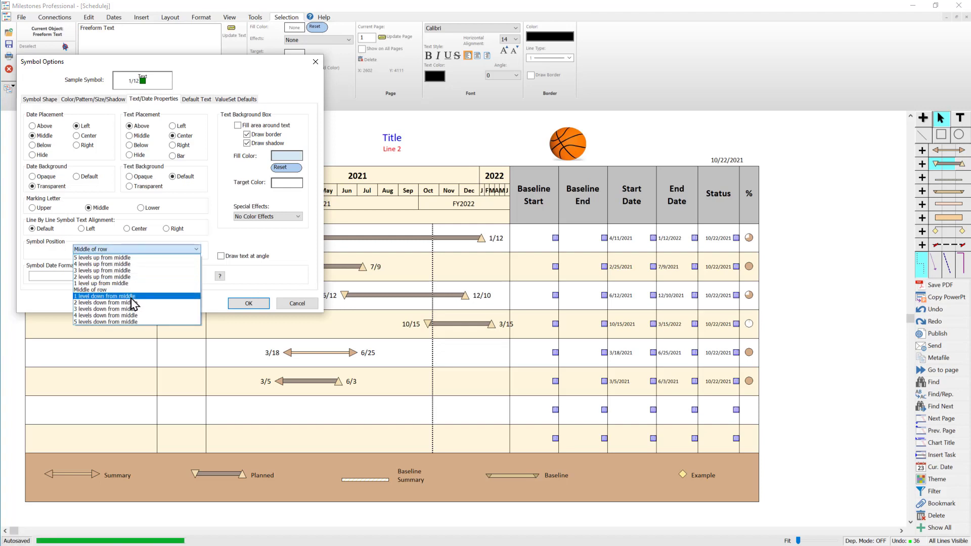
pyautogui.click(117, 289)
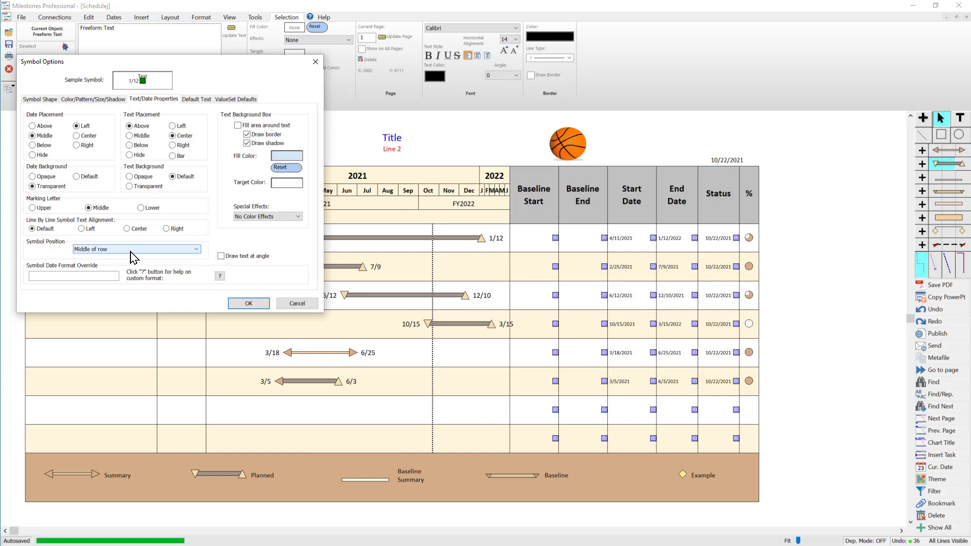
pyautogui.click(254, 305)
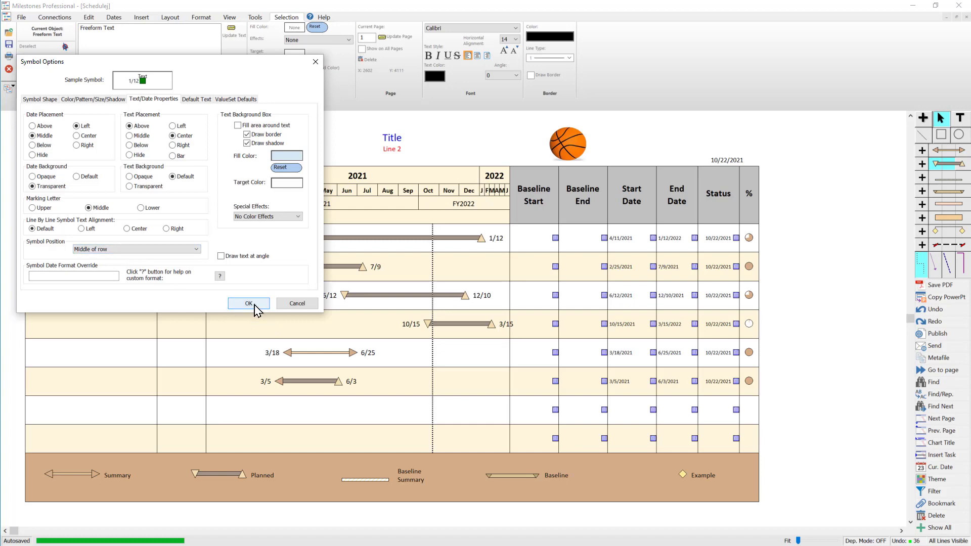
pyautogui.click(255, 304)
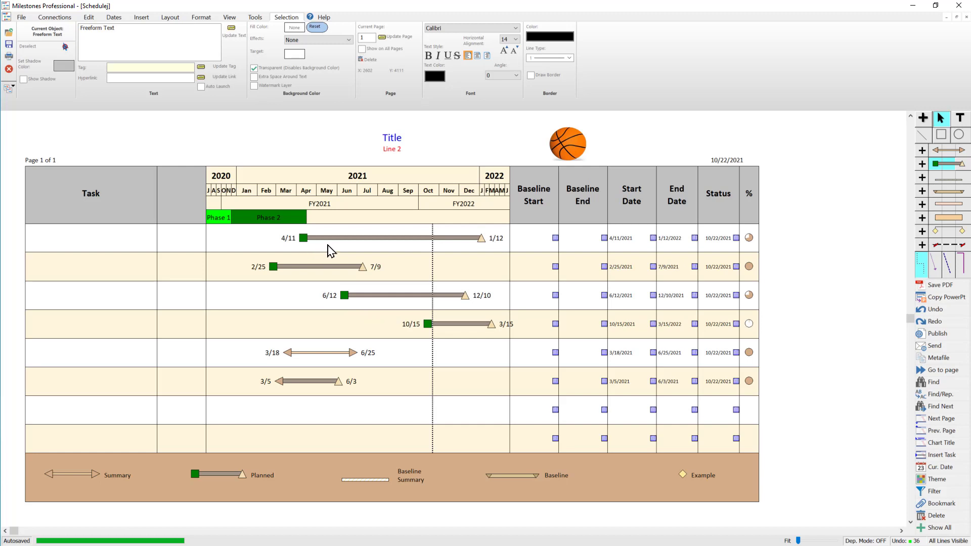
# Change the Planned bar's end symbol to standard shape 6, the square, with a Green fill.
pyautogui.doubleClick(963, 169)
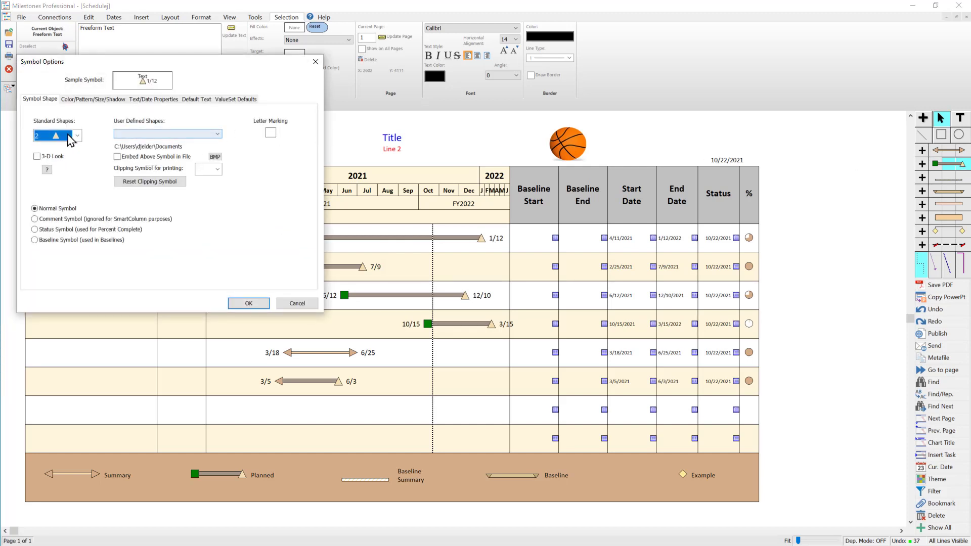
pyautogui.click(71, 136)
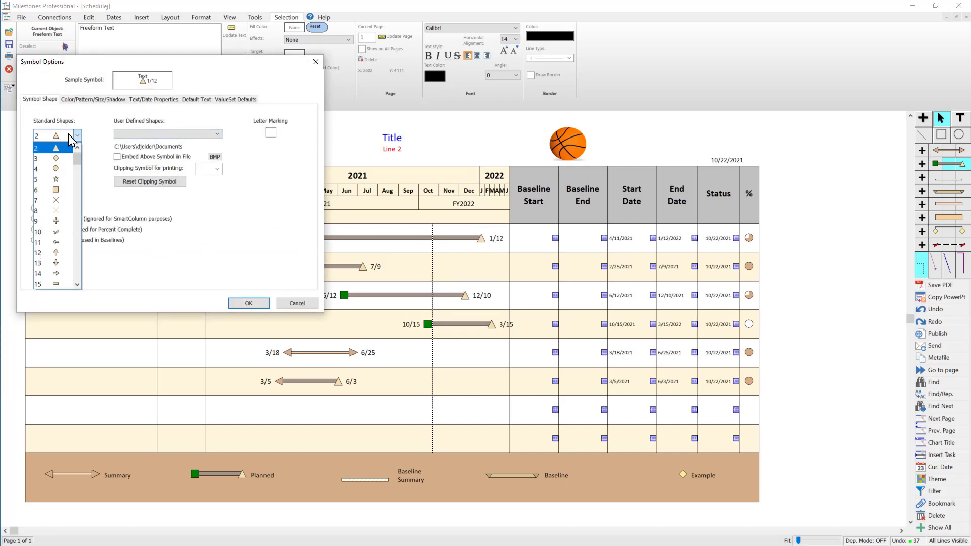
pyautogui.click(63, 190)
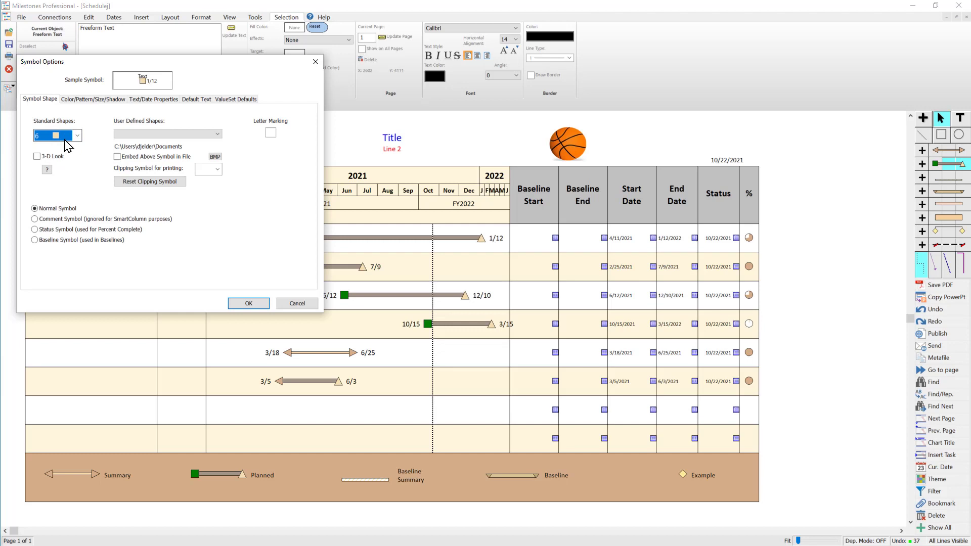
pyautogui.click(93, 101)
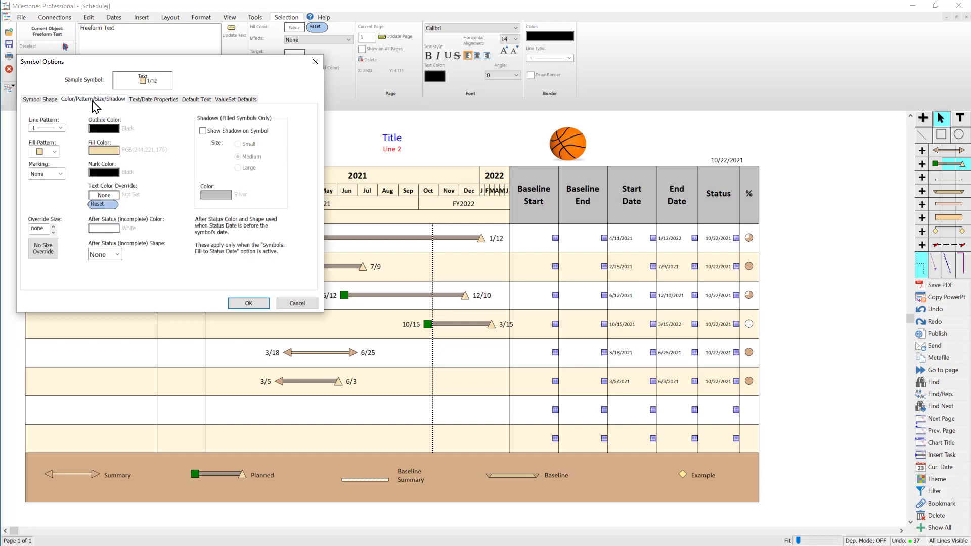
pyautogui.click(103, 150)
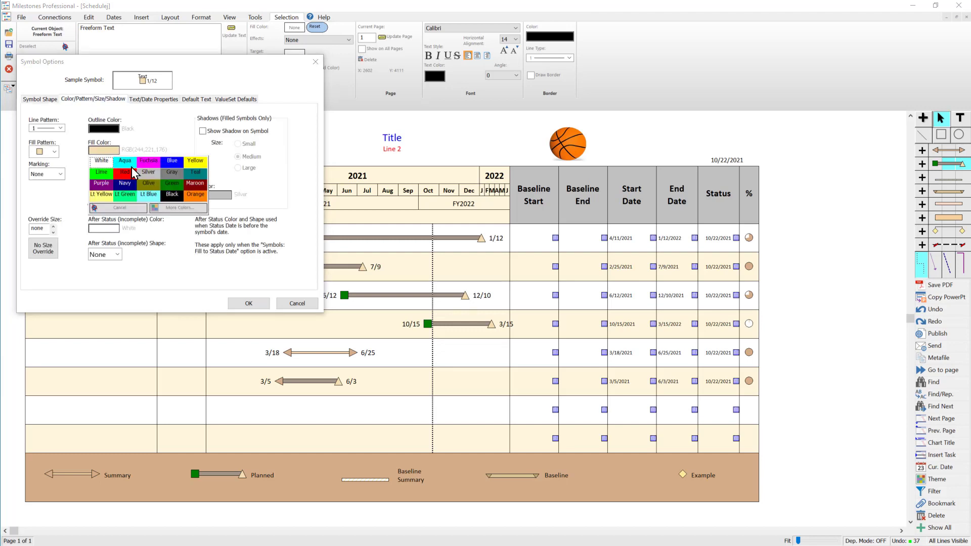
pyautogui.click(177, 185)
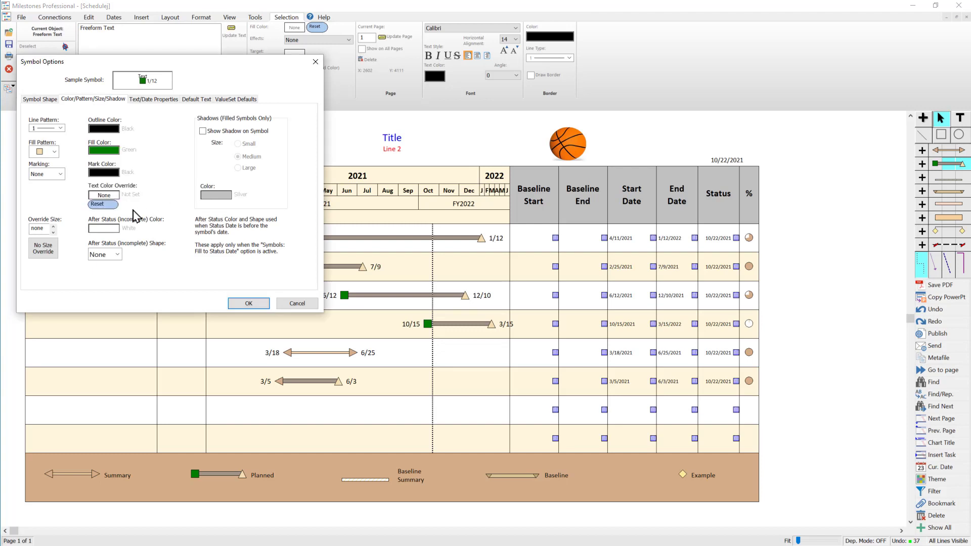
# Set the end symbol's After Status (incomplete) color to Lime and apply its options to the Planned bars.
pyautogui.click(112, 234)
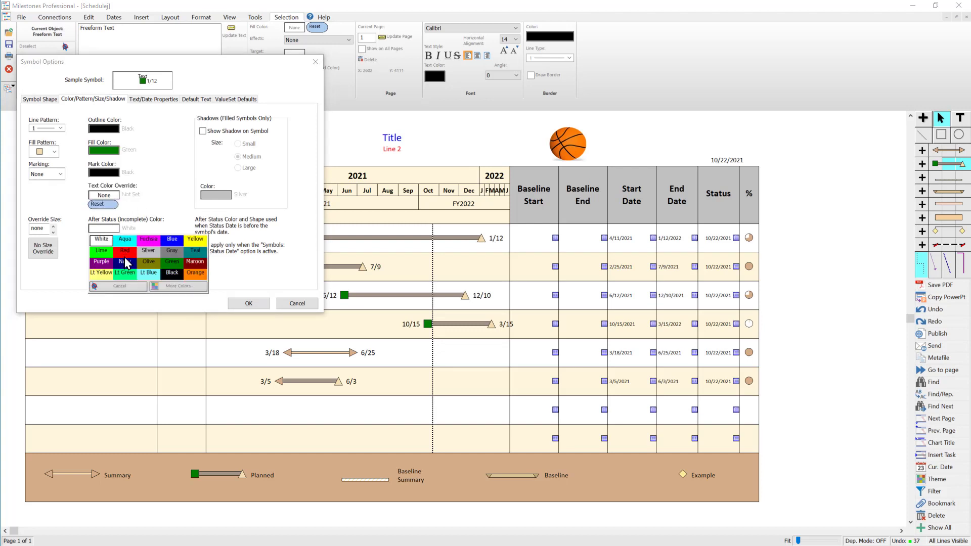
pyautogui.click(125, 261)
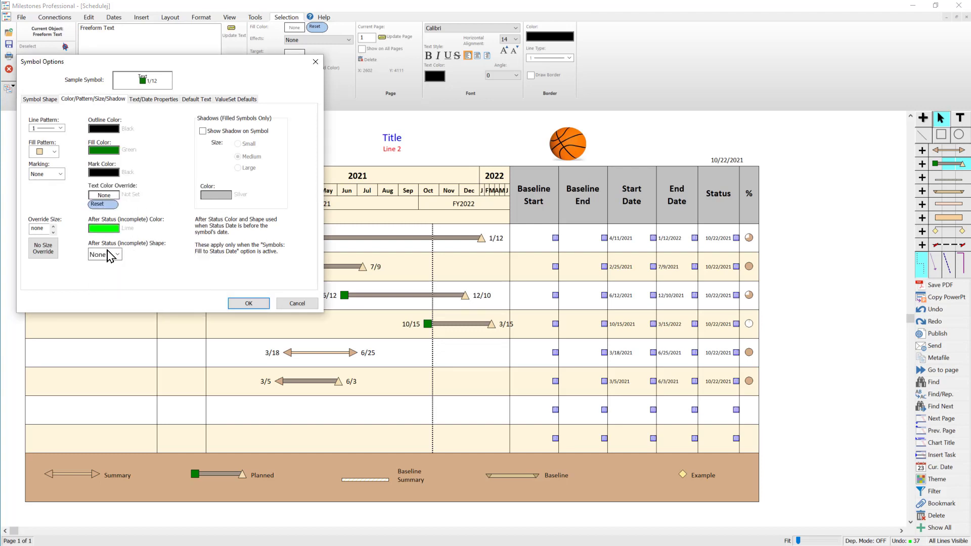
pyautogui.click(248, 303)
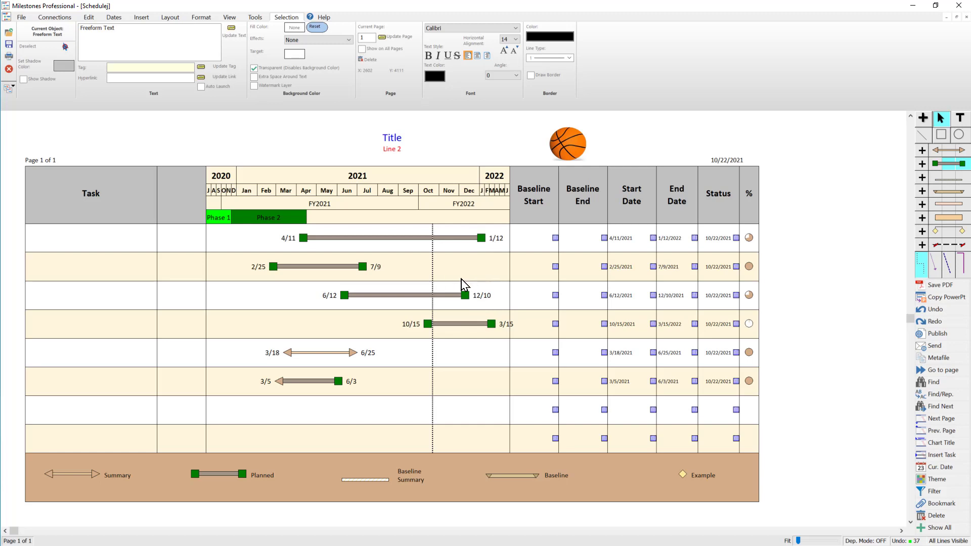
# Turn on filling to the status date for both symbols and bars.
pyautogui.click(112, 19)
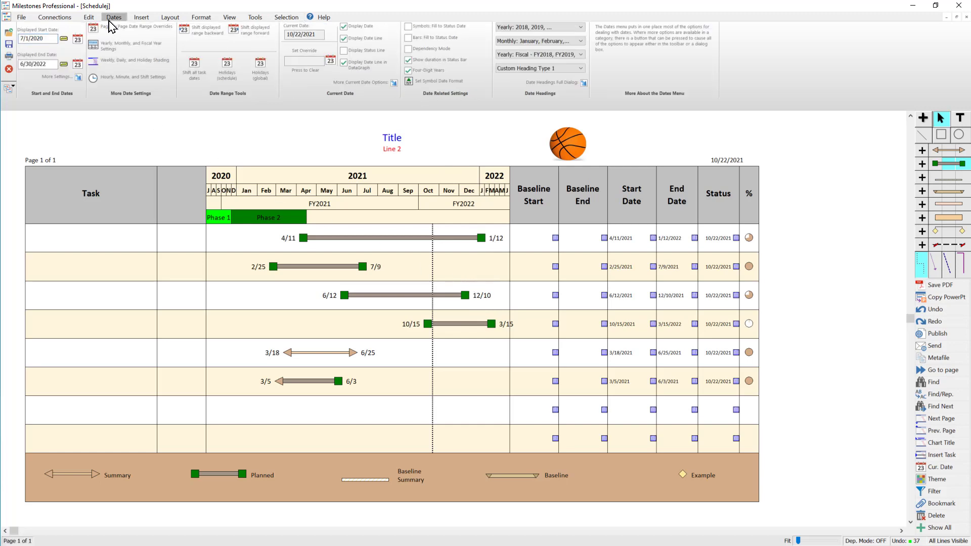
pyautogui.click(460, 26)
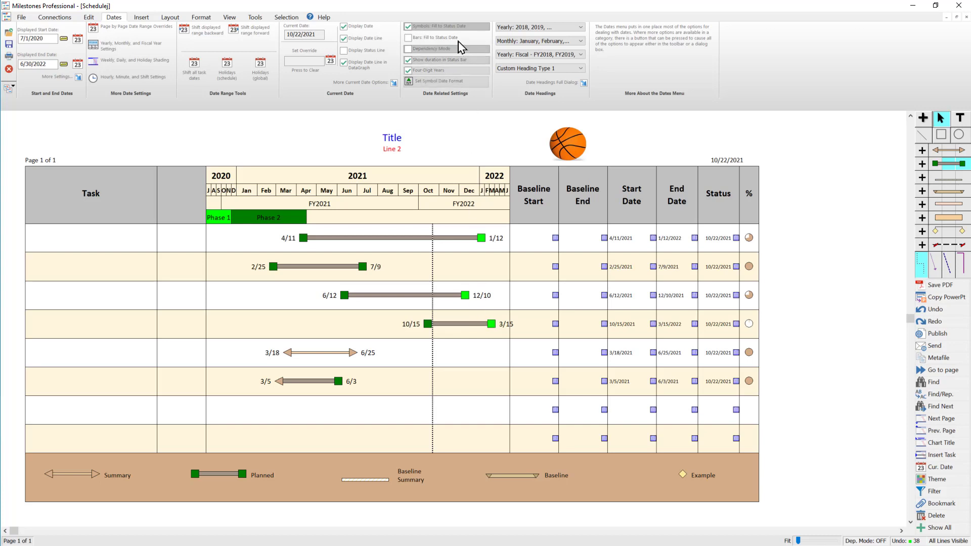
pyautogui.click(433, 38)
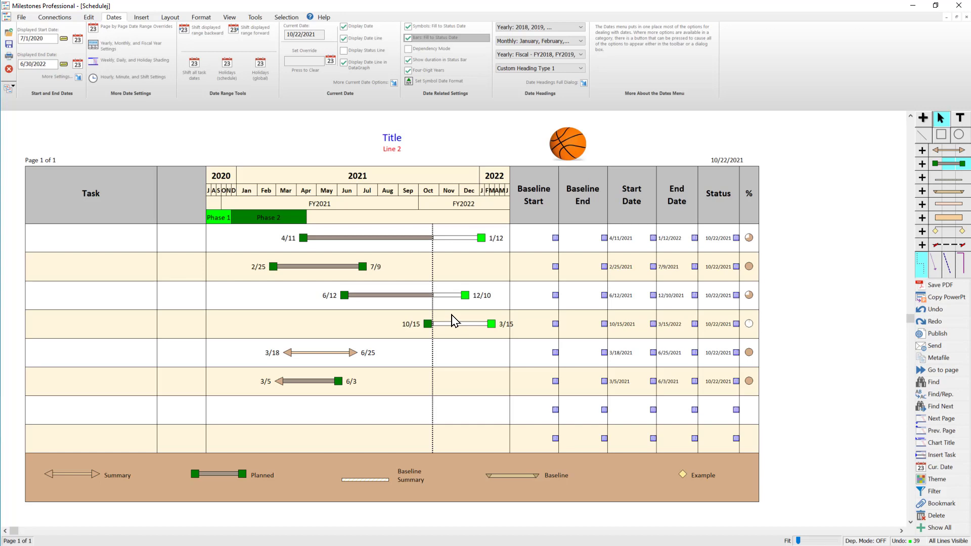
# Set the Planned bar's connector to bar type 2.
pyautogui.doubleClick(948, 167)
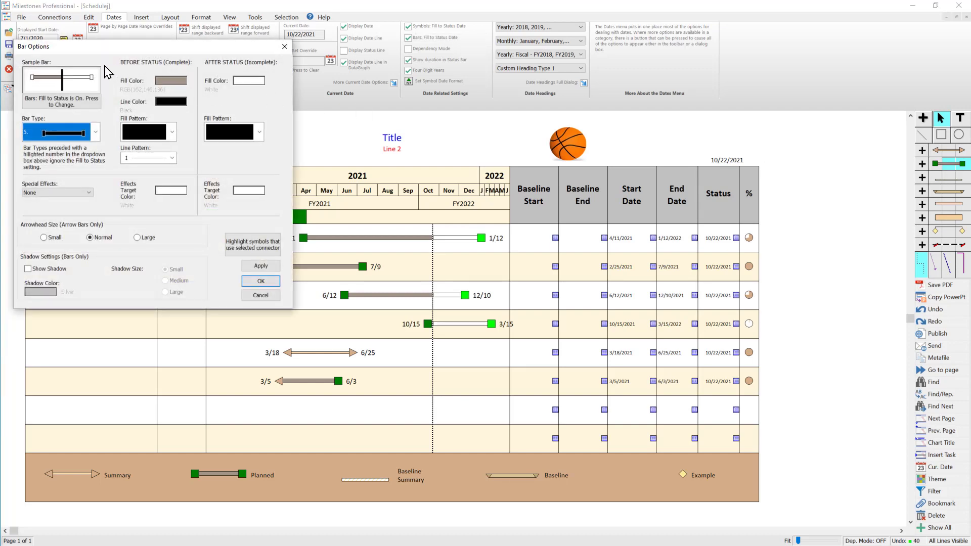
pyautogui.click(93, 132)
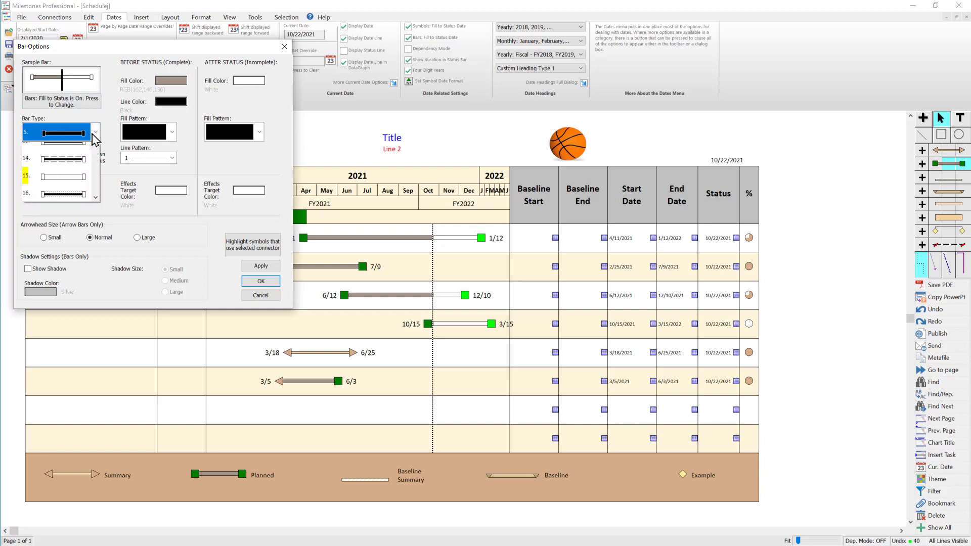
pyautogui.moveTo(101, 173); pyautogui.dragTo(96, 164)
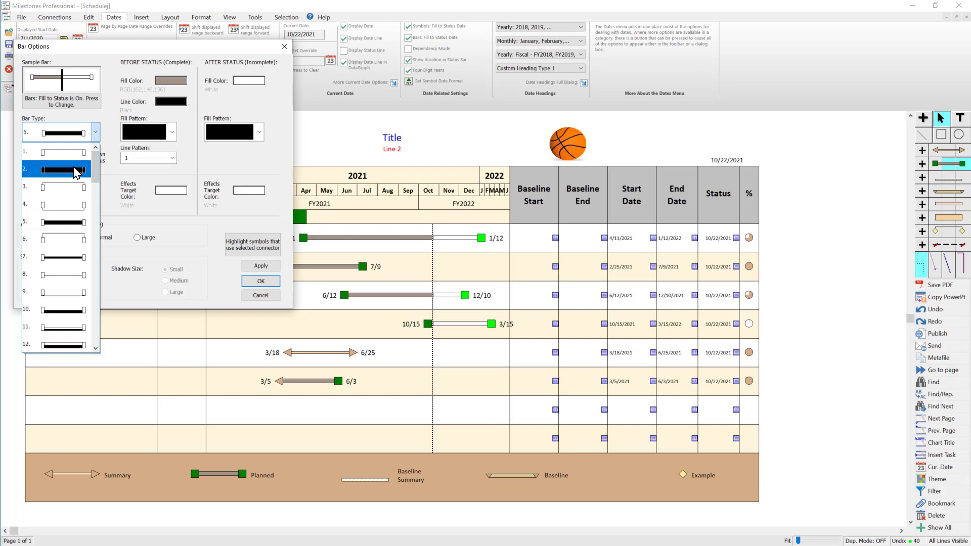
pyautogui.click(75, 170)
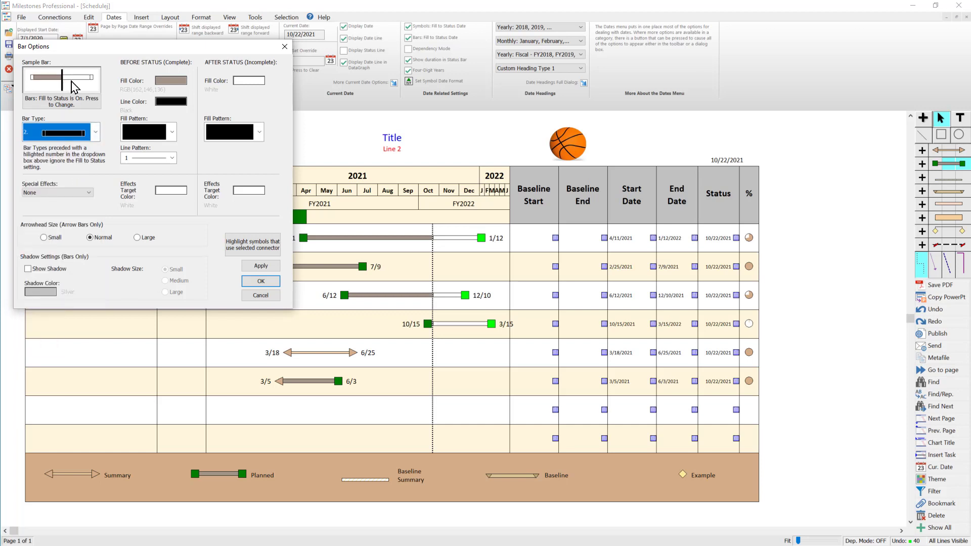
# Set the Planned bar's fill color to Green before status and Lime after status.
pyautogui.click(175, 83)
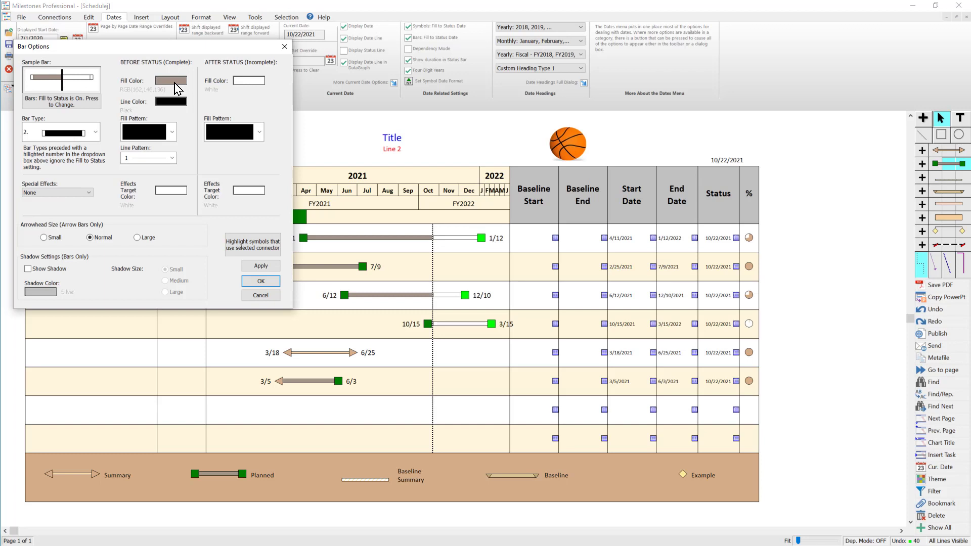
pyautogui.click(175, 85)
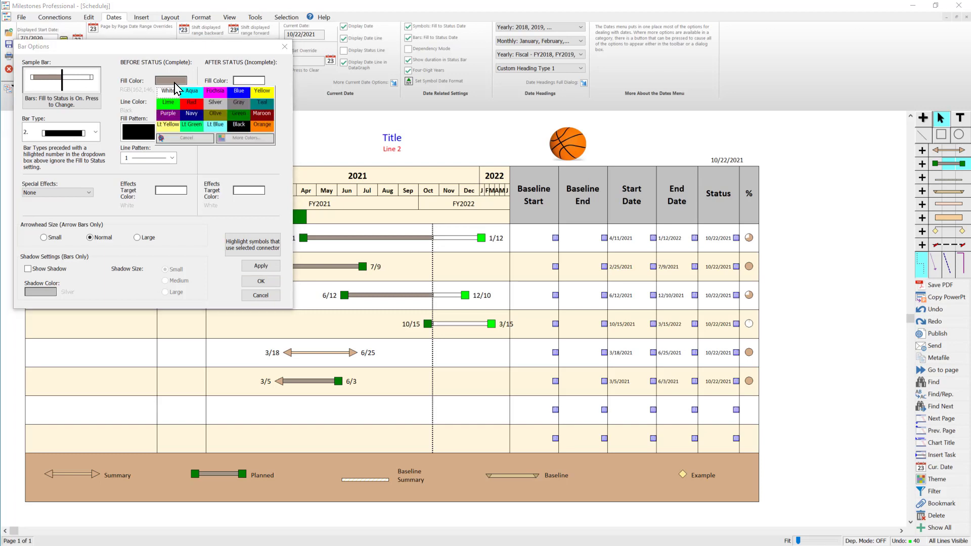
pyautogui.click(244, 116)
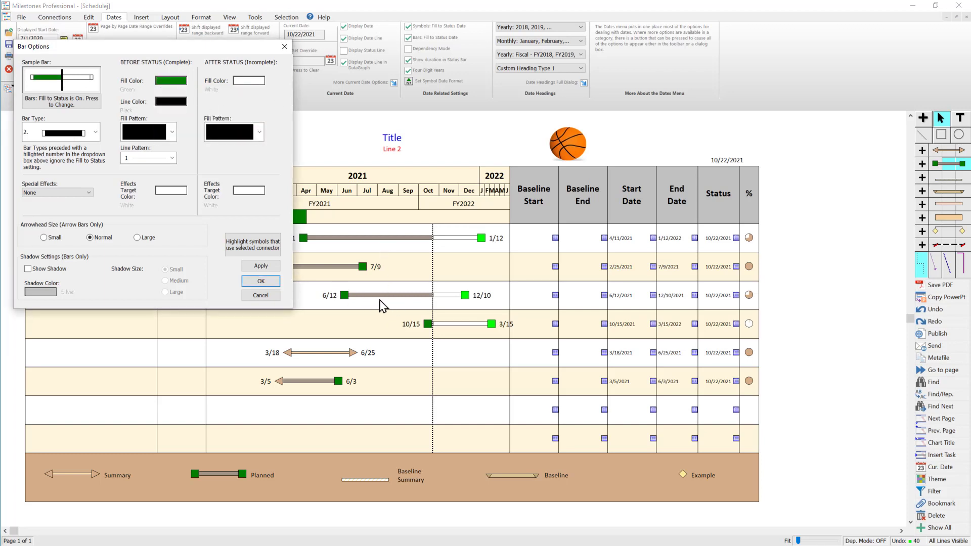
pyautogui.click(255, 83)
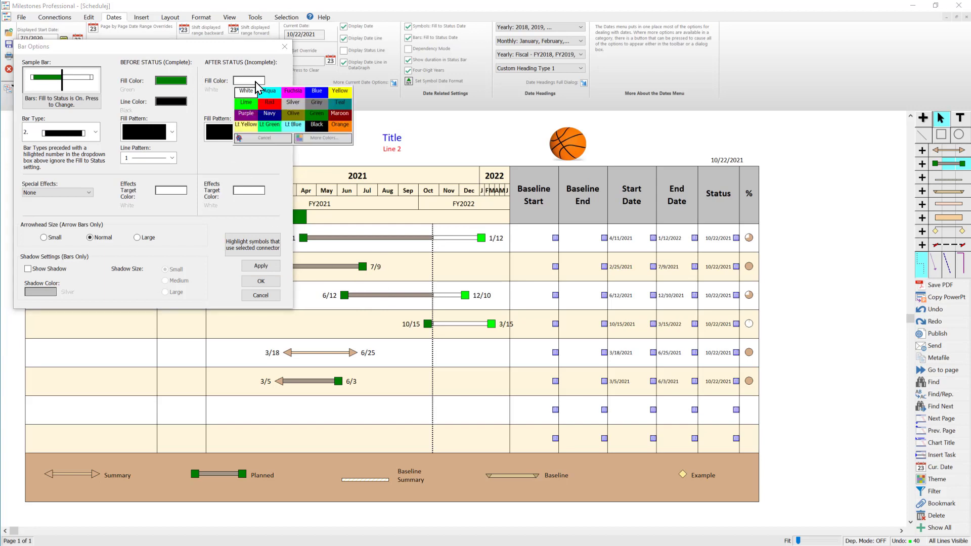
pyautogui.click(247, 103)
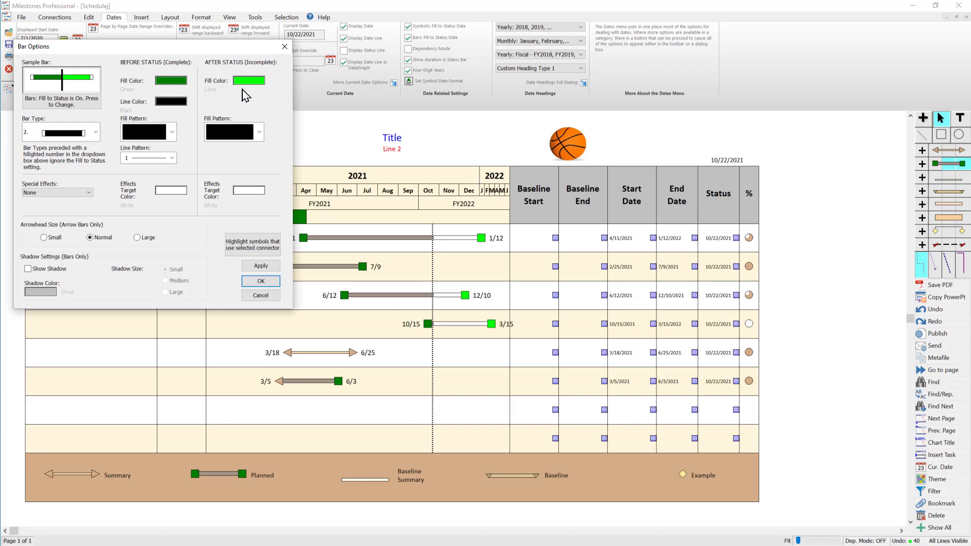
# Try bar types 5, 65, 67 and 72 on the Planned bar's connector.
pyautogui.click(90, 135)
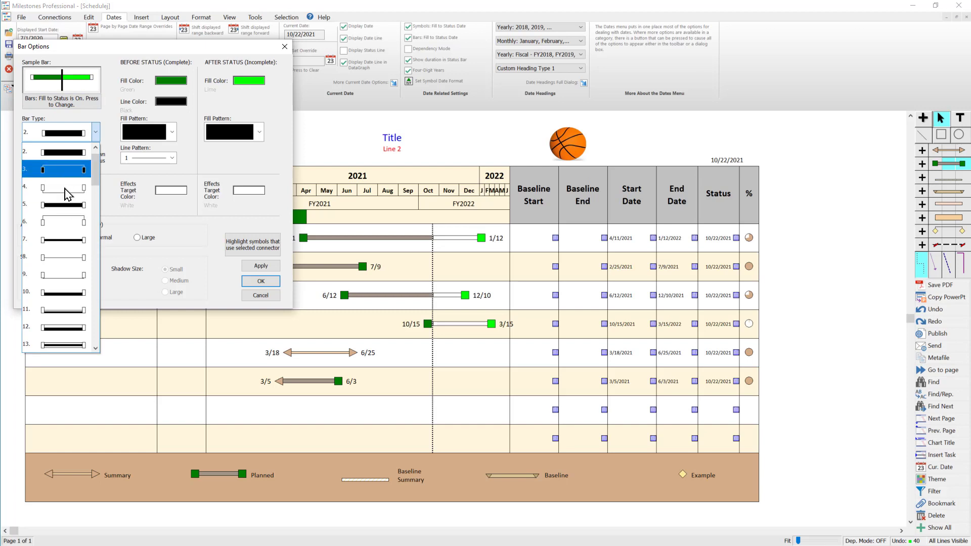
pyautogui.click(64, 204)
pyautogui.click(93, 136)
pyautogui.moveTo(95, 177); pyautogui.dragTo(102, 324)
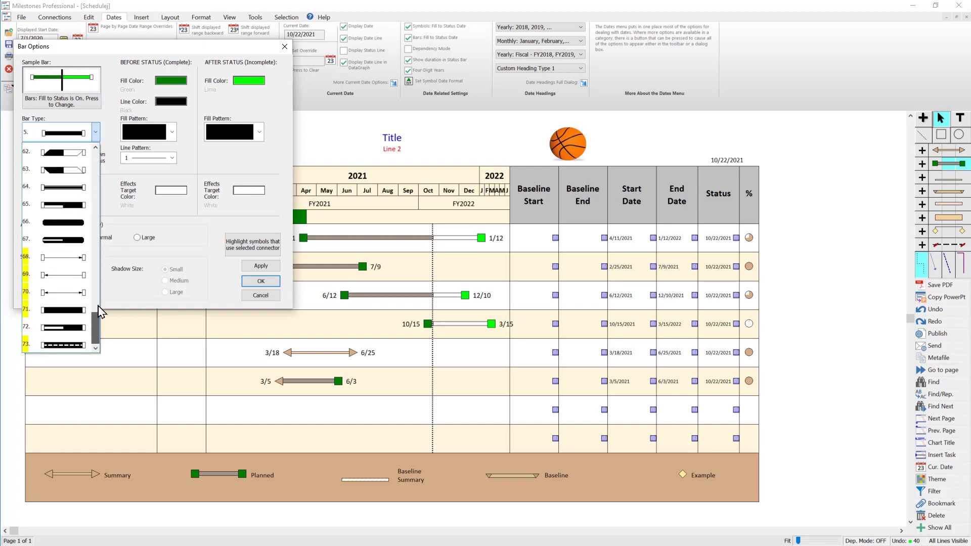
pyautogui.click(64, 204)
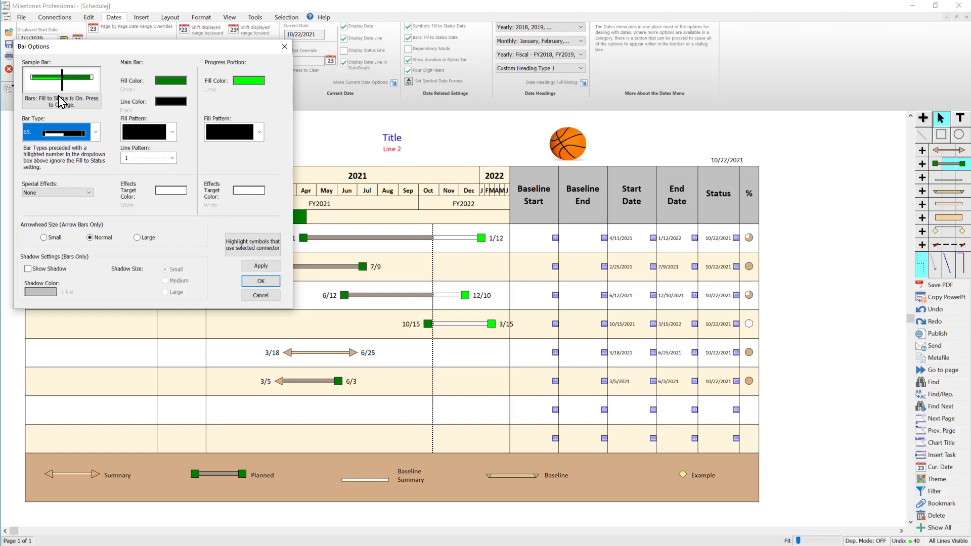
pyautogui.click(86, 134)
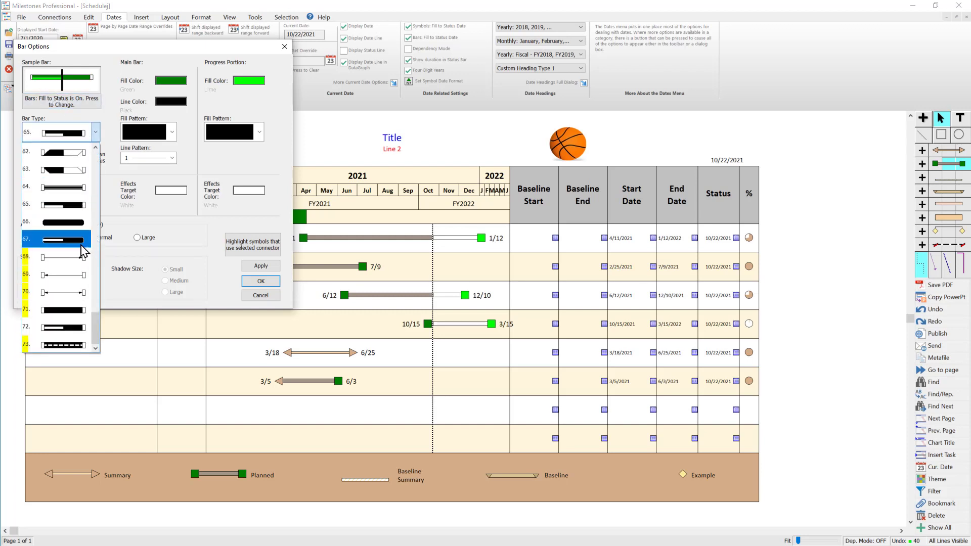
pyautogui.click(80, 242)
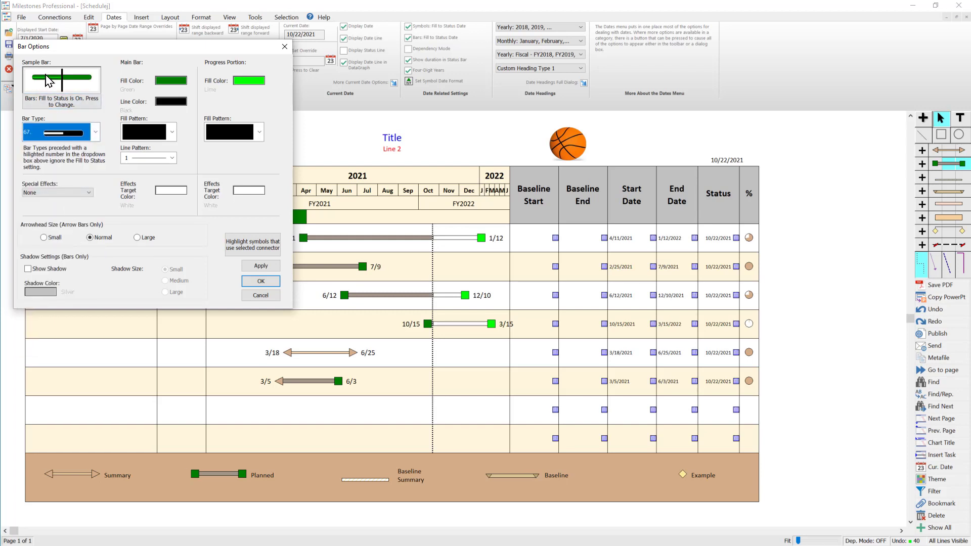
pyautogui.click(87, 135)
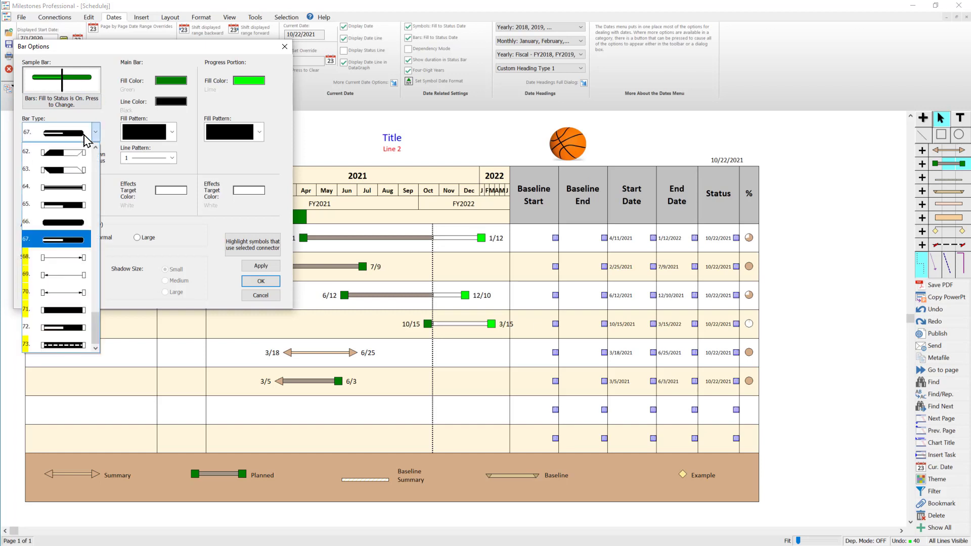
pyautogui.click(73, 328)
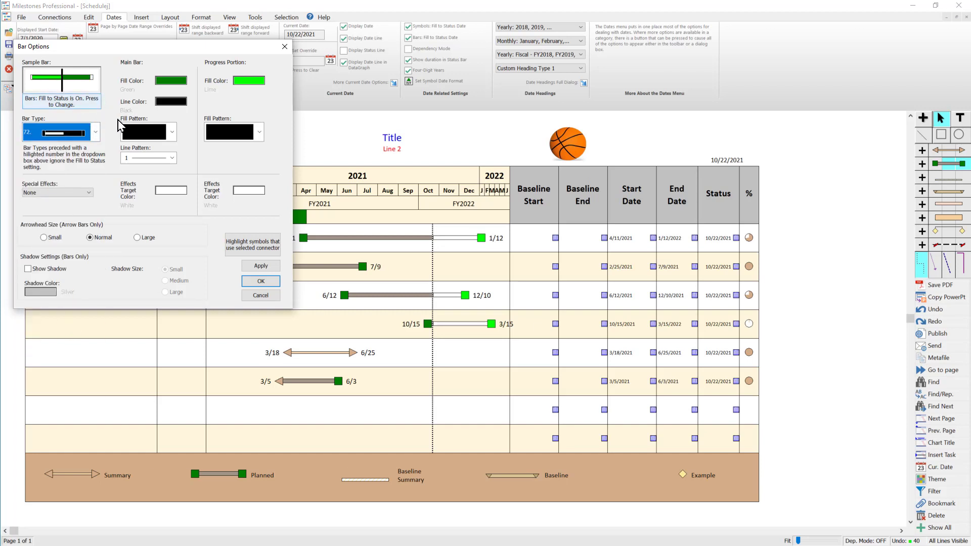
# Return the bar type to 2 and apply the bar options to the Planned bars.
pyautogui.click(95, 132)
pyautogui.moveTo(98, 324); pyautogui.dragTo(93, 152)
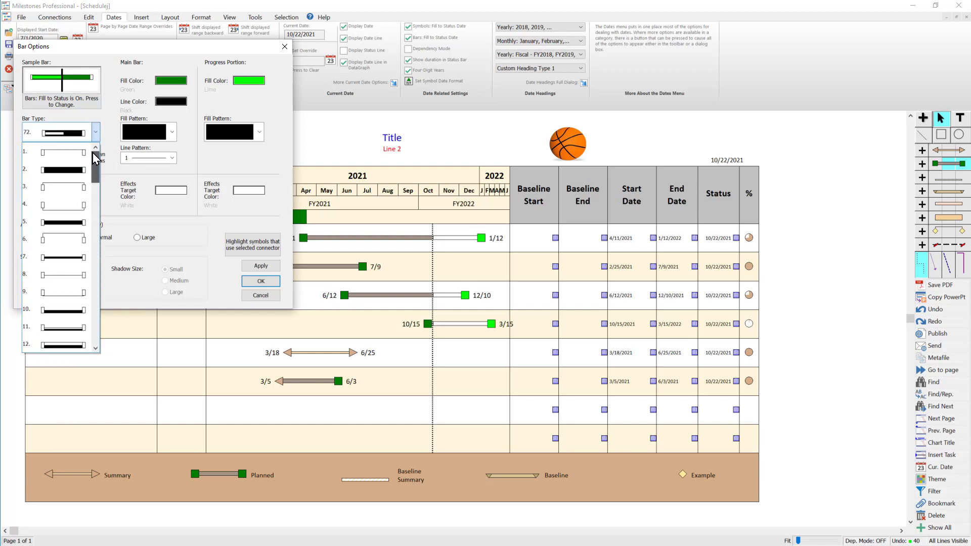
pyautogui.click(64, 170)
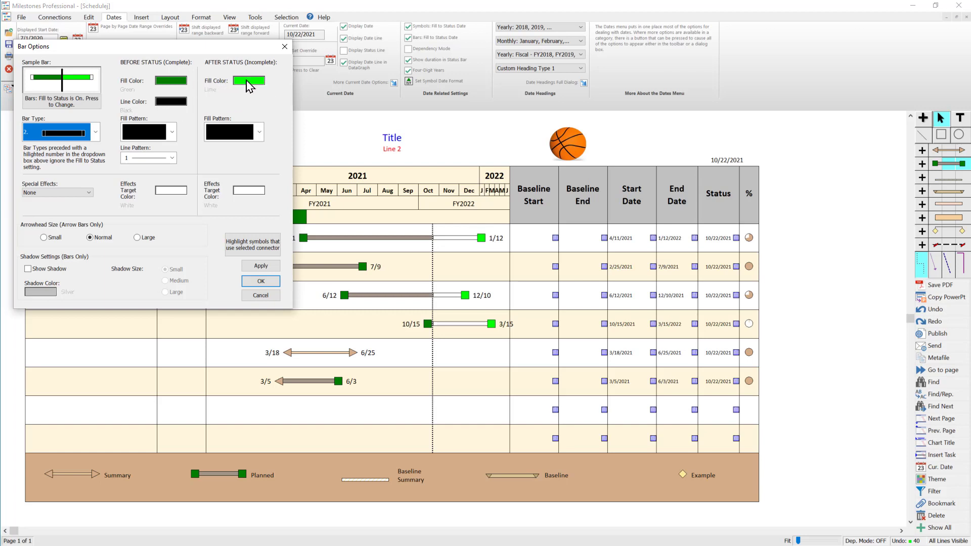
pyautogui.click(269, 282)
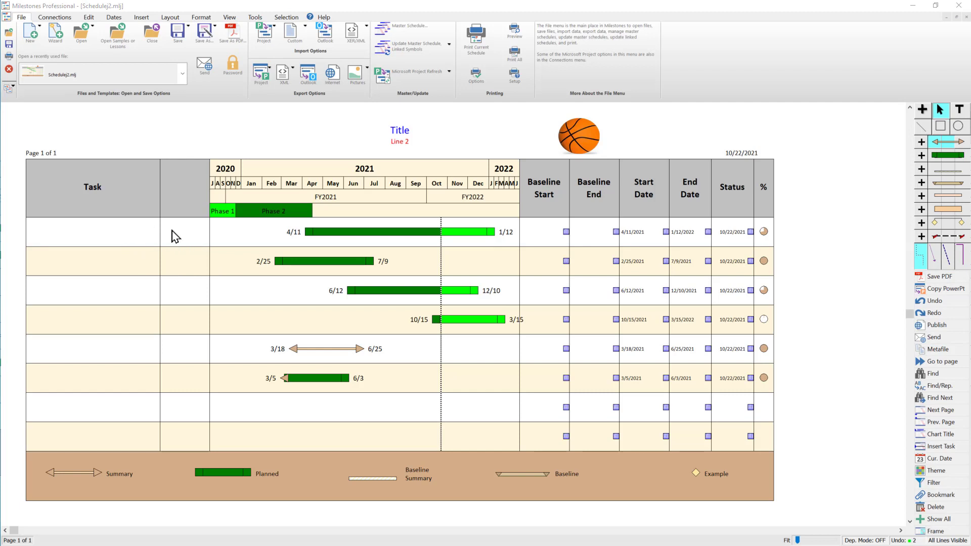
# Delete the Planned bars from the first two task rows of the schedule.
pyautogui.click(312, 233)
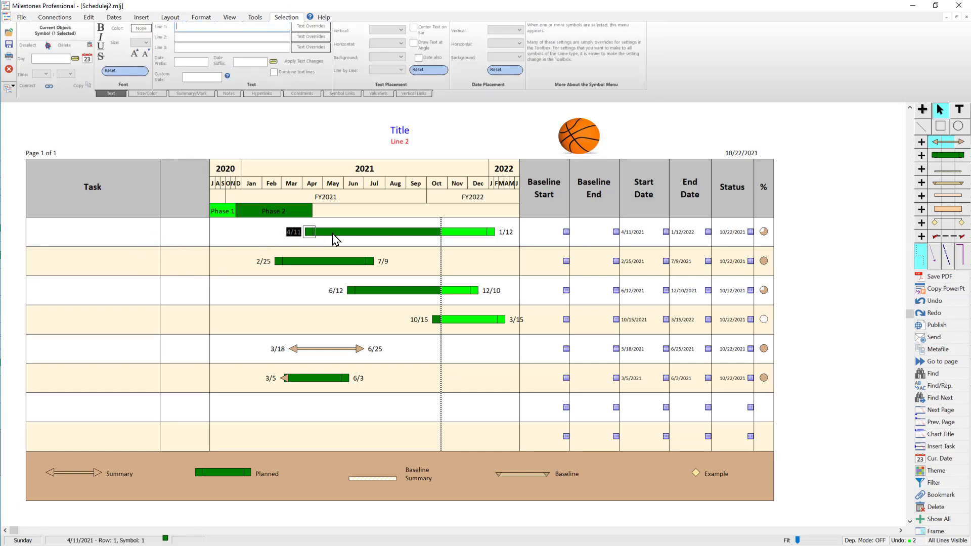
pyautogui.moveTo(333, 241); pyautogui.dragTo(498, 238)
pyautogui.click(281, 262)
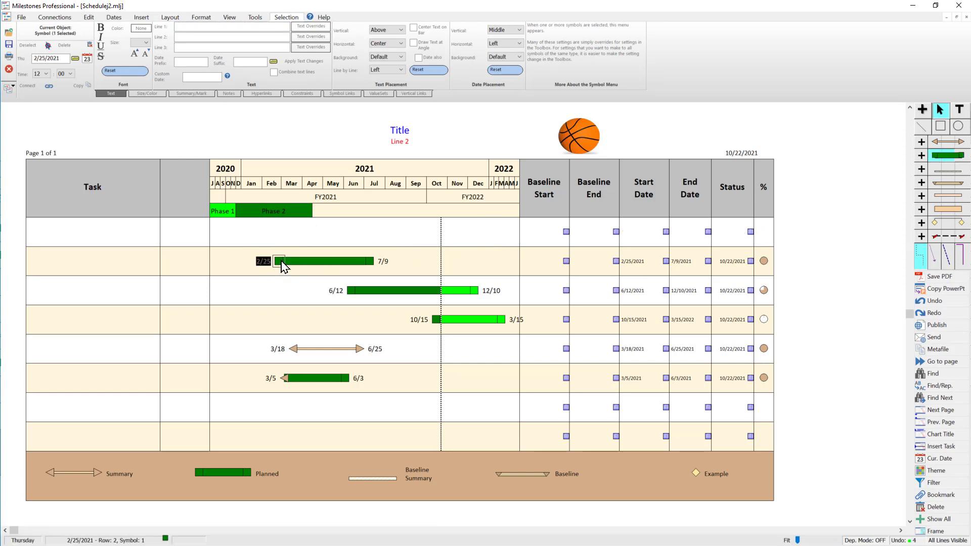
pyautogui.moveTo(281, 261); pyautogui.dragTo(369, 262)
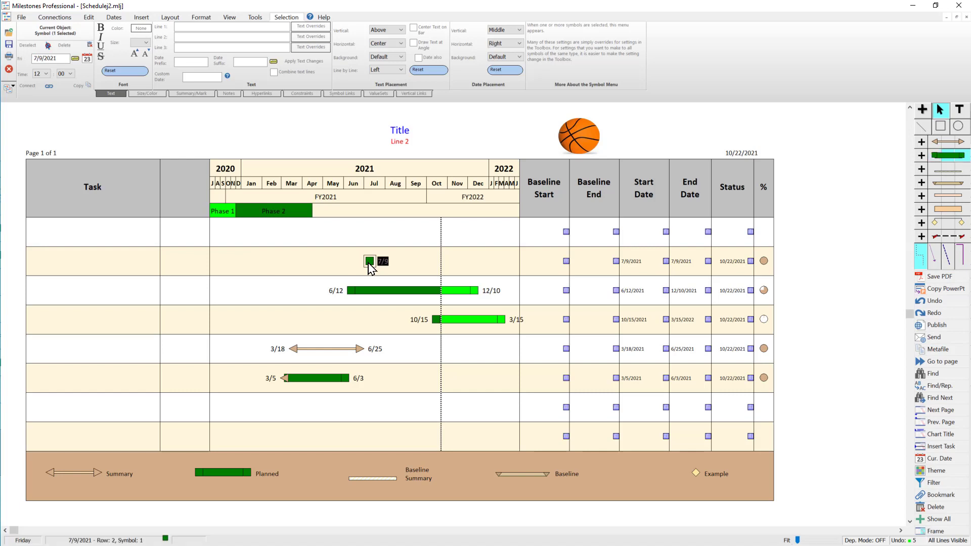
pyautogui.press('Delete')
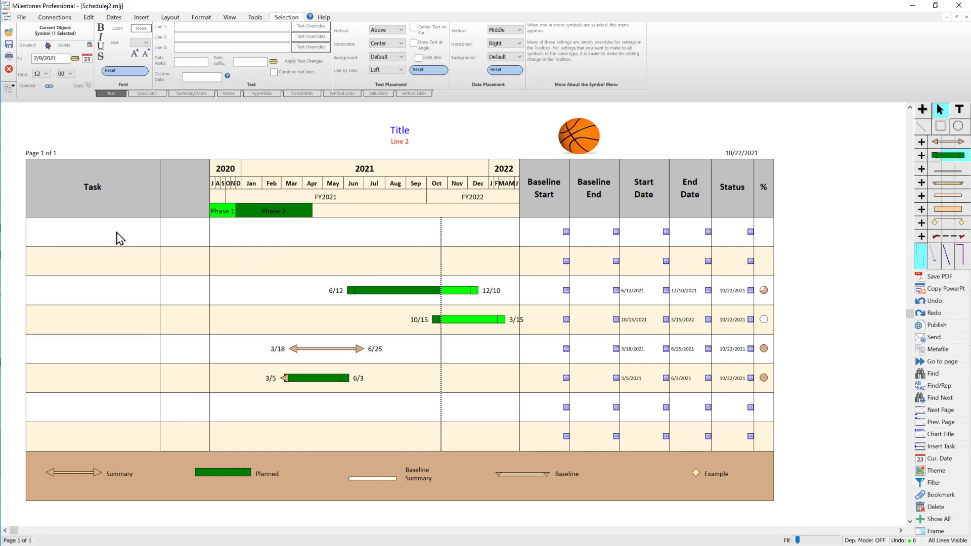
# Delete the four remaining task rows that contain bars from the schedule.
pyautogui.click(117, 287)
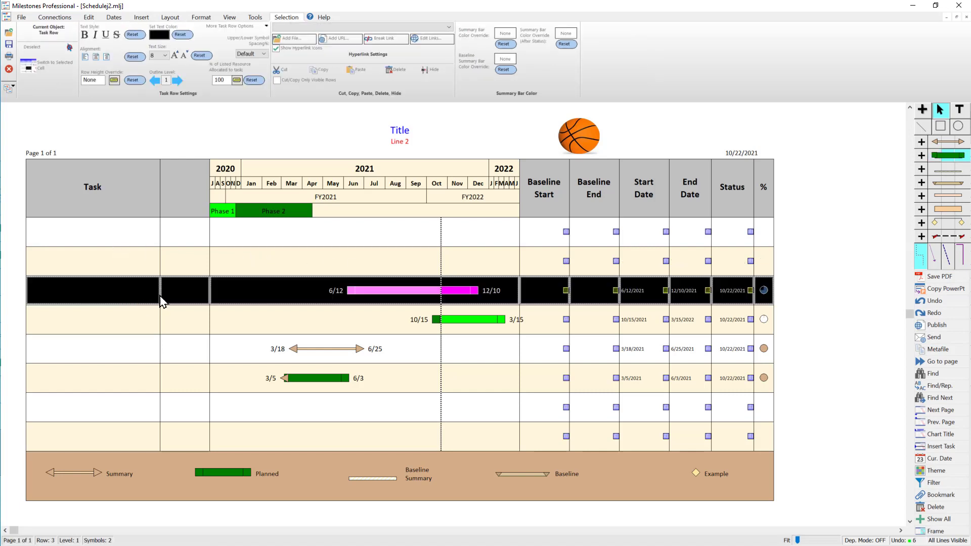
pyautogui.press('Delete')
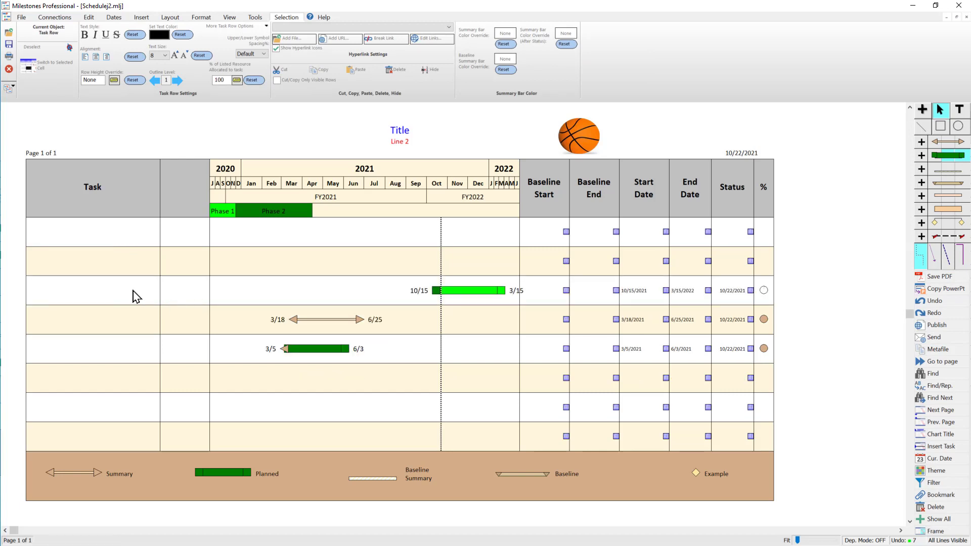
pyautogui.click(133, 294)
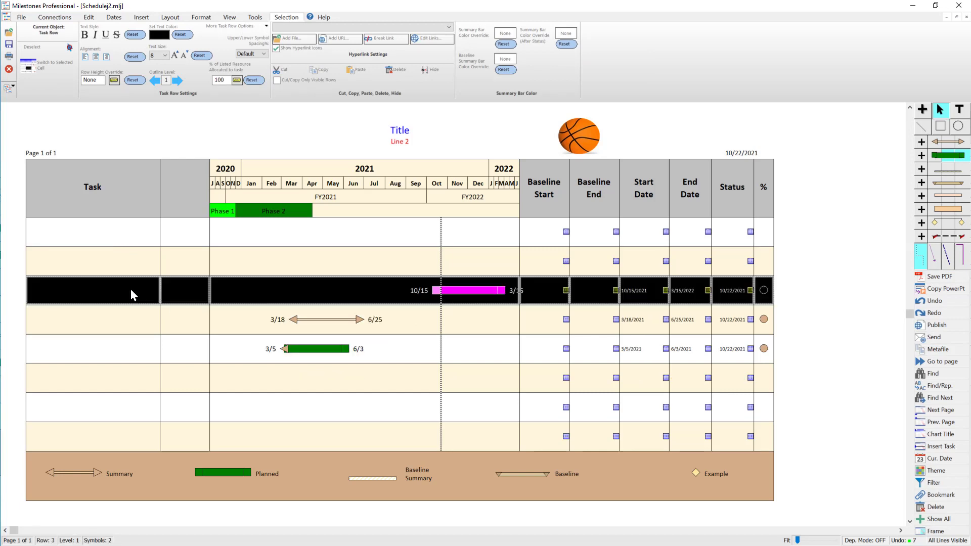
pyautogui.press('Delete')
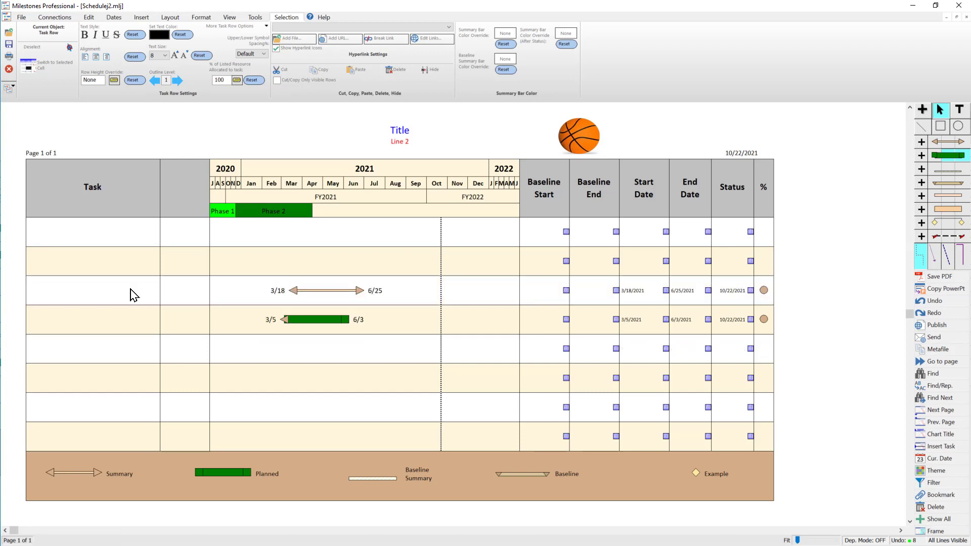
pyautogui.click(130, 289)
pyautogui.press('Delete')
pyautogui.click(131, 289)
pyautogui.press('Delete')
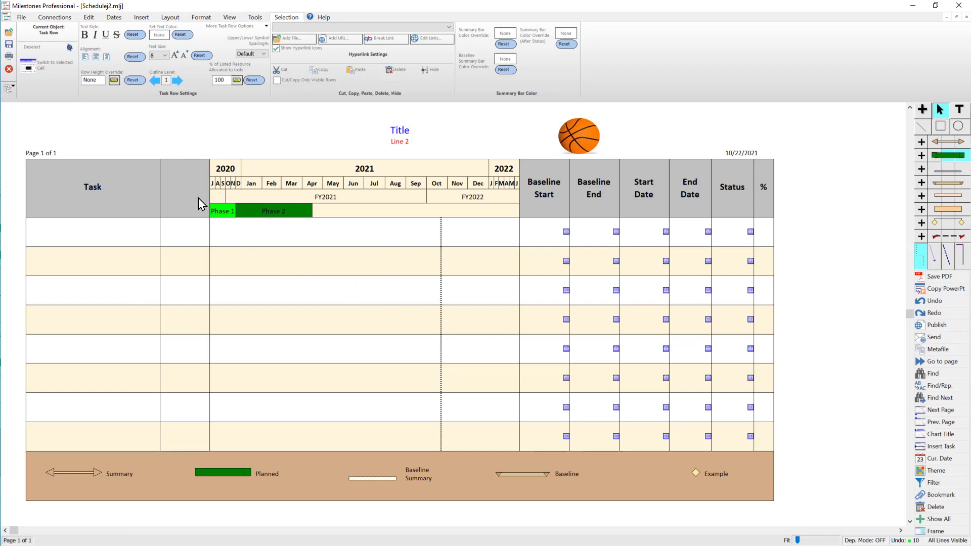
# Delete the unnamed column beside Task and the Baseline Start and Baseline End columns.
pyautogui.click(187, 180)
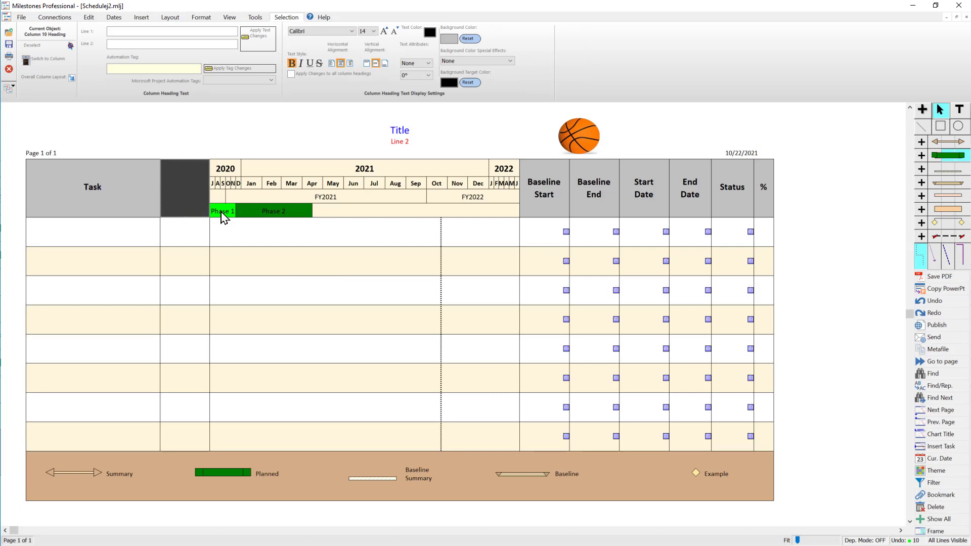
pyautogui.press('Delete')
pyautogui.click(556, 196)
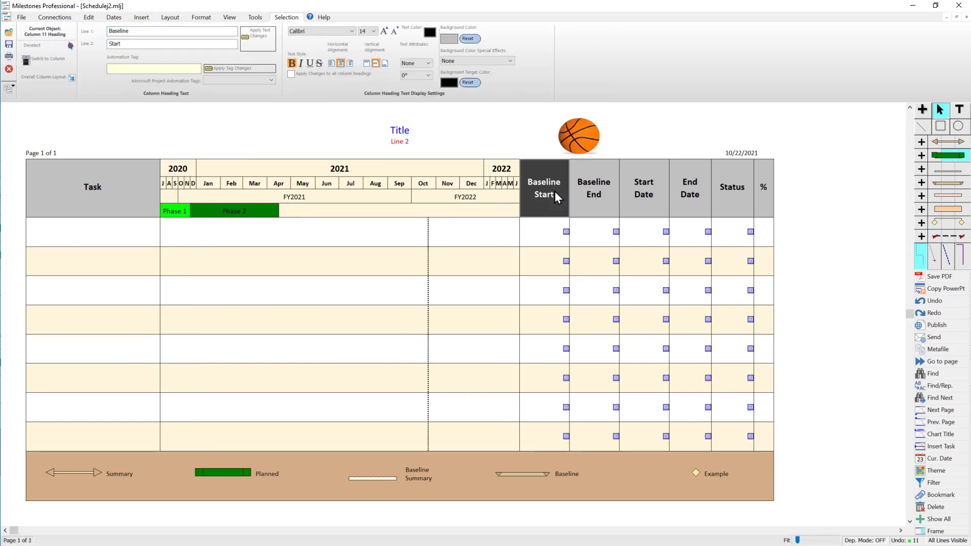
pyautogui.press('Delete')
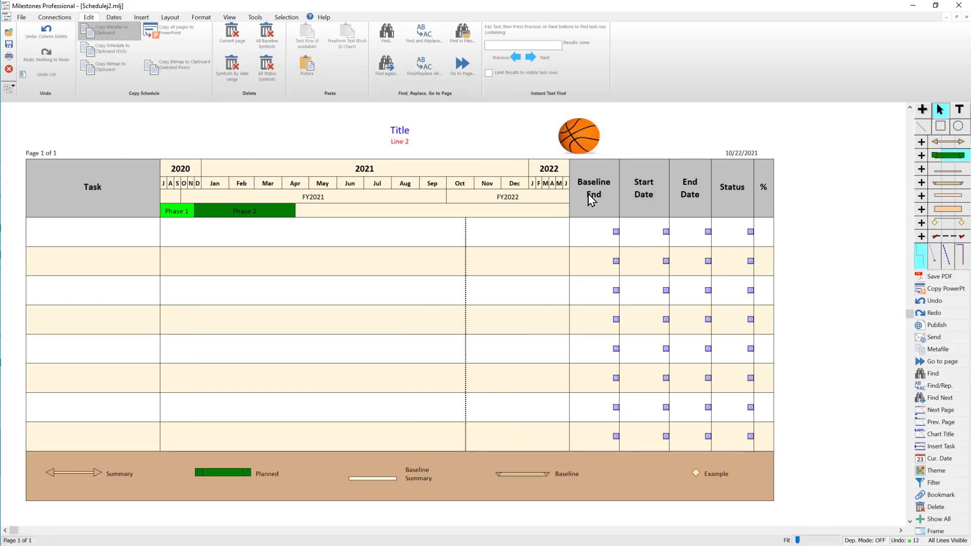
pyautogui.click(603, 200)
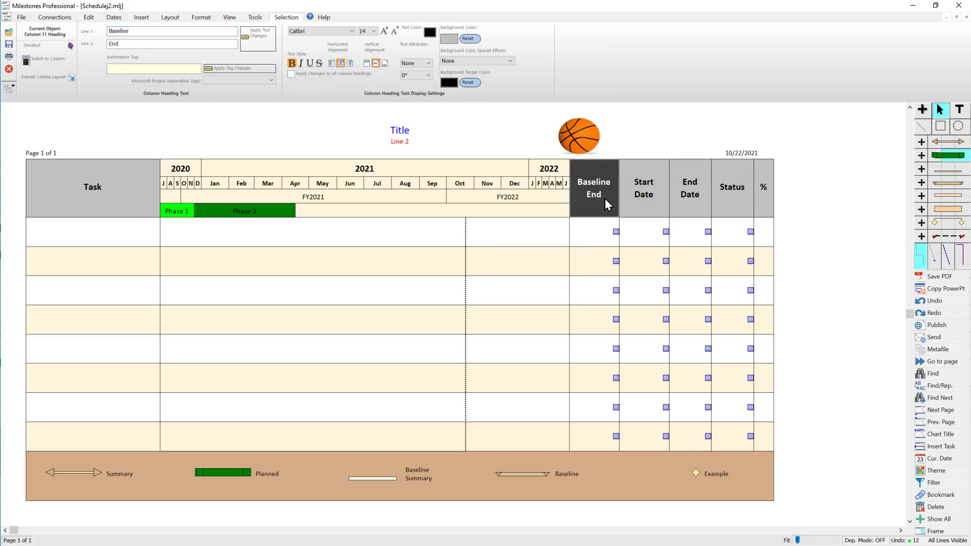
pyautogui.press('Delete')
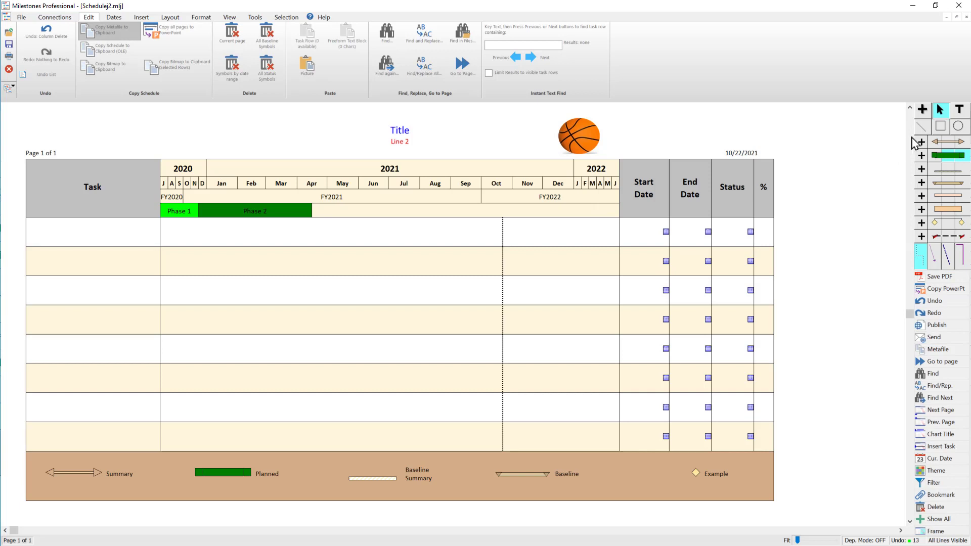
# Enter Project 1, Task 1, Task 2, Project 2, Task 1 and Task 2 in the first six rows of the Task column.
pyautogui.click(959, 112)
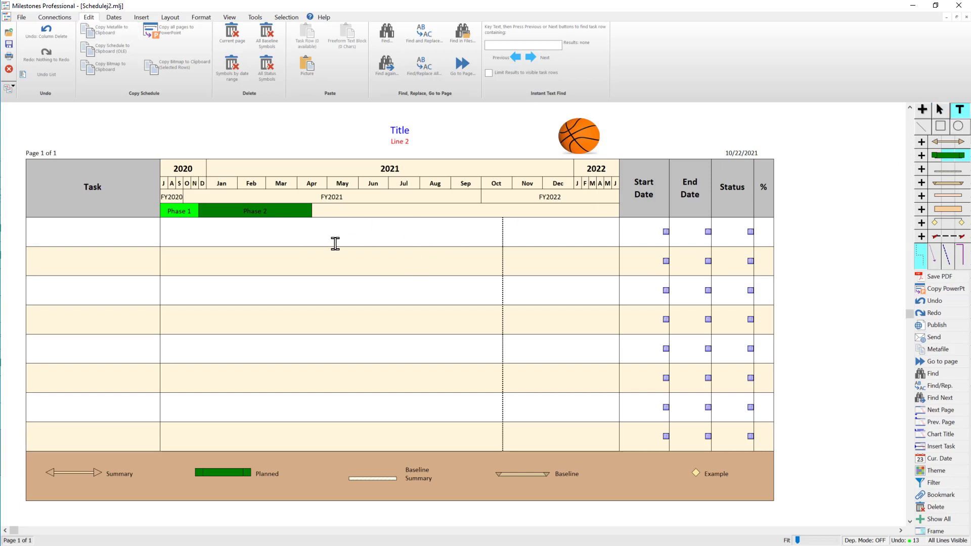
pyautogui.click(80, 228)
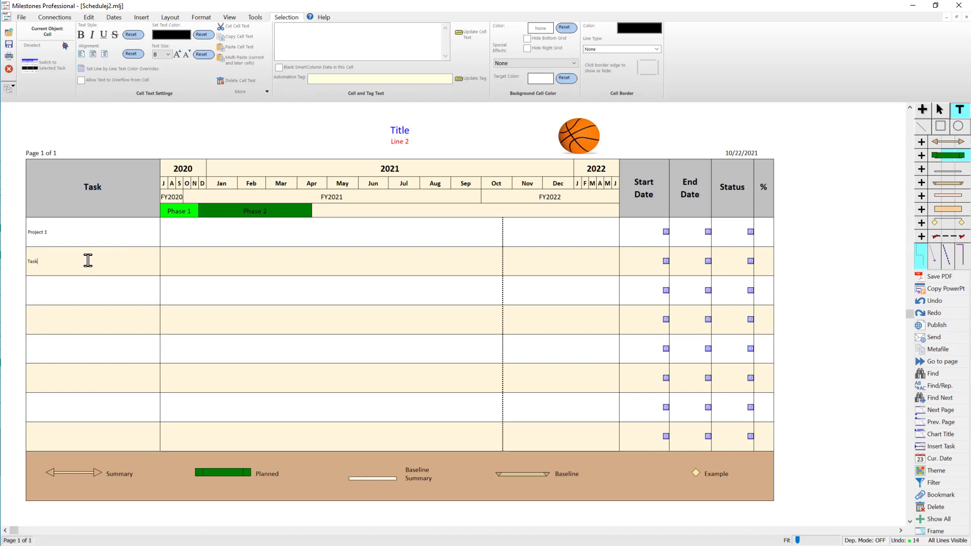
pyautogui.click(87, 295)
pyautogui.click(44, 373)
pyautogui.write('Task 2')
pyautogui.click(93, 404)
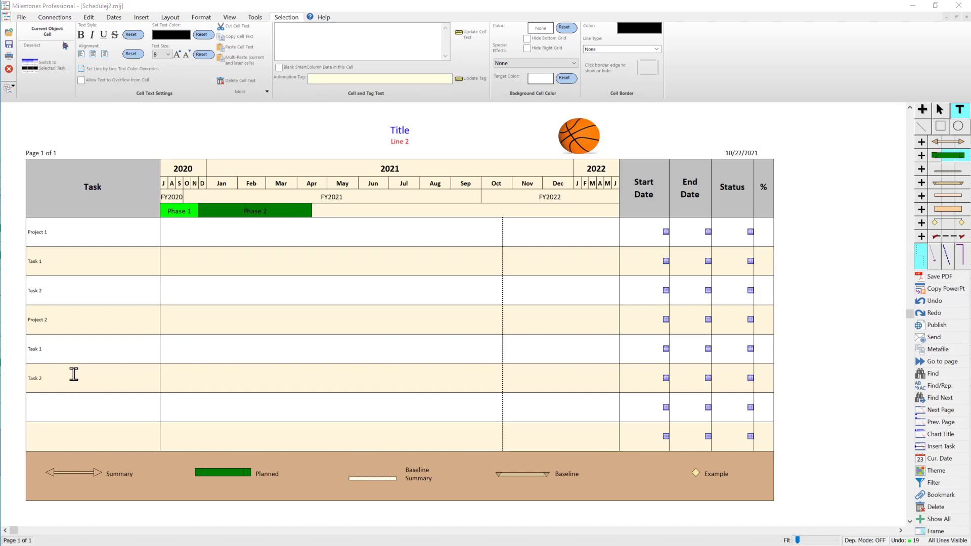
# Indent Task 1 and Task 2 under Project 1 to outline level 2.
pyautogui.click(939, 111)
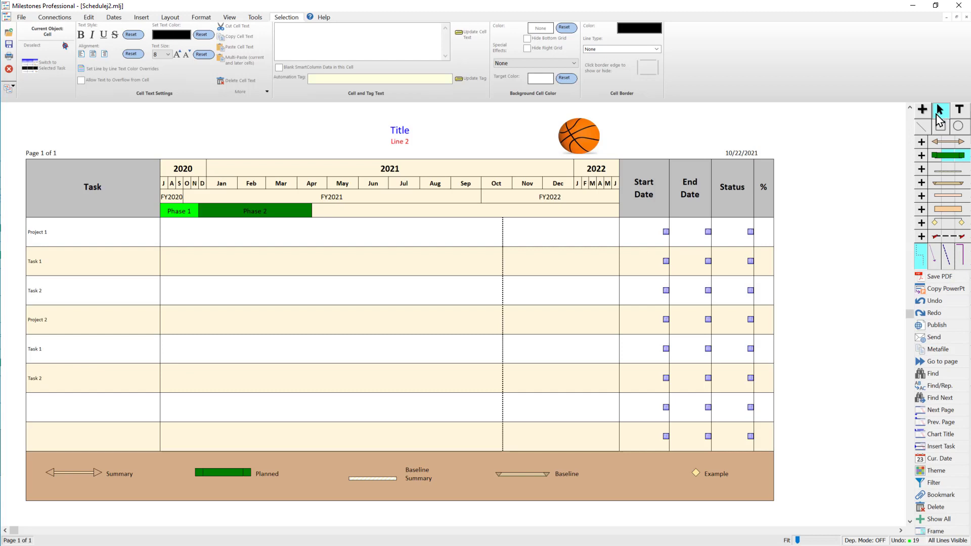
pyautogui.click(123, 261)
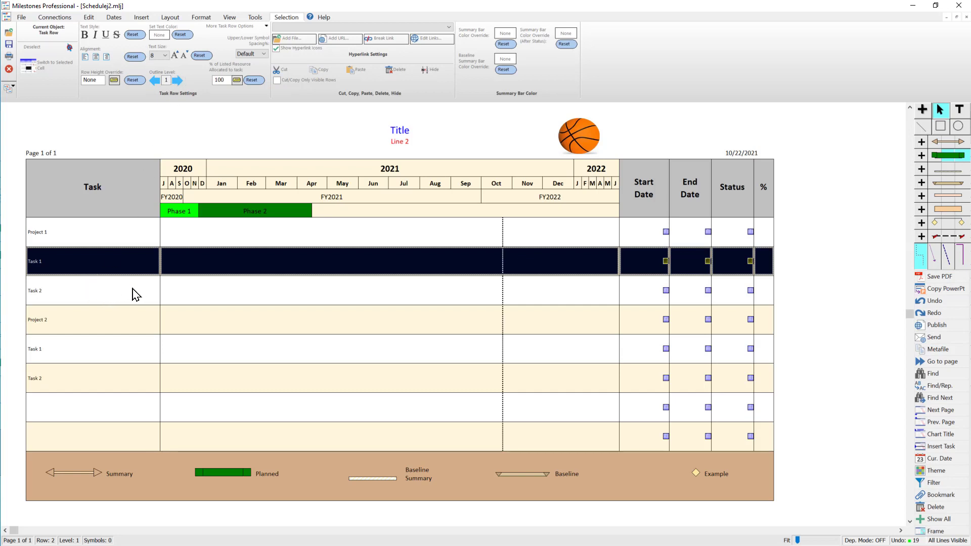
pyautogui.click(177, 80)
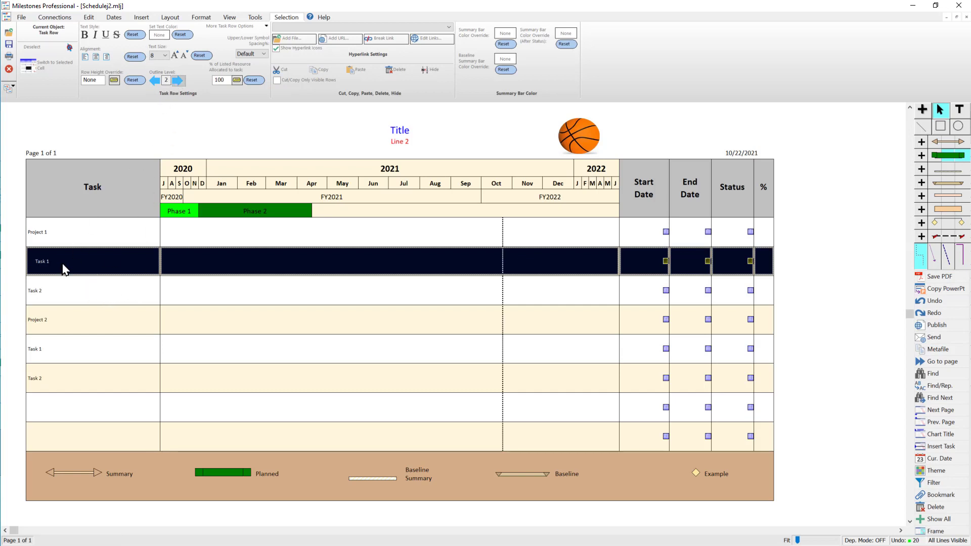
pyautogui.click(68, 293)
pyautogui.click(177, 80)
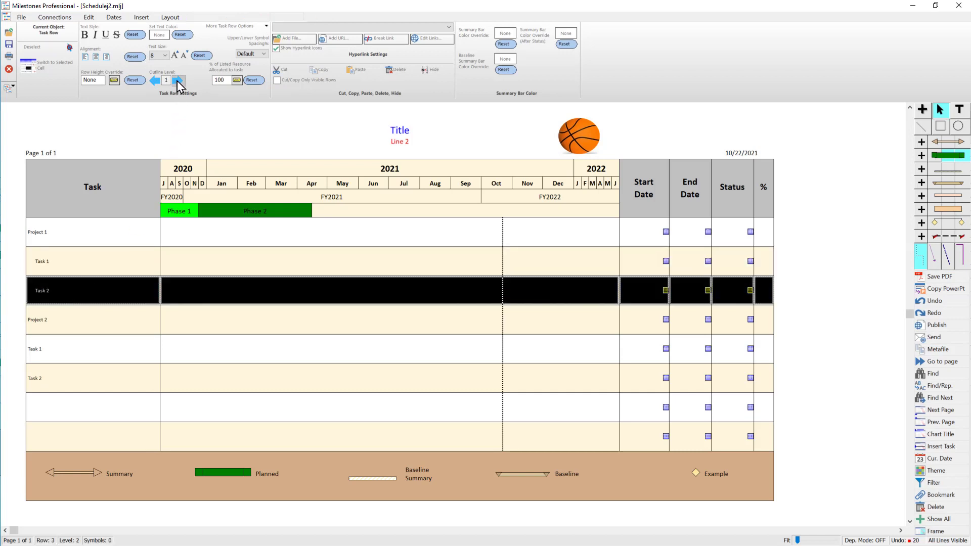
# Indent both Task rows under Project 2 together to outline level 2.
pyautogui.click(76, 354)
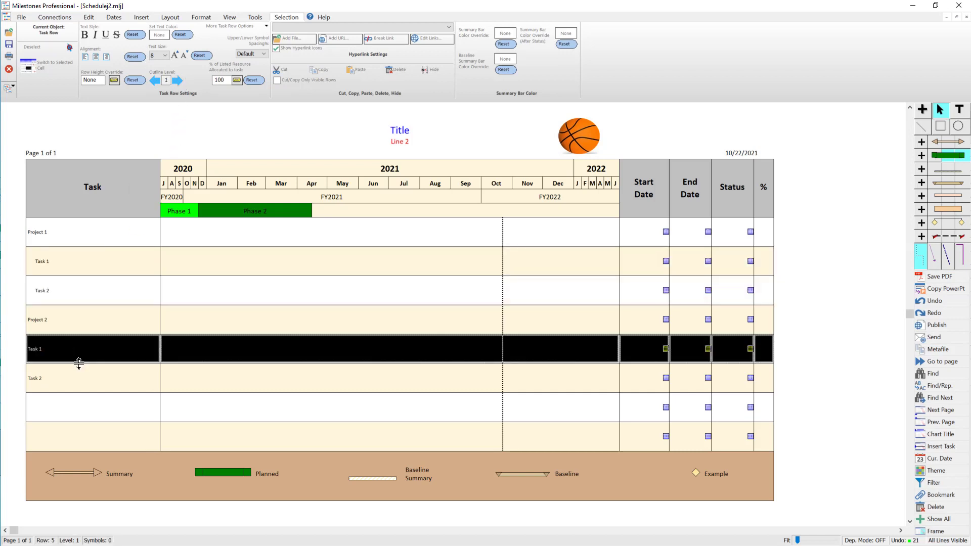
pyautogui.keyDown('ctrl'); pyautogui.click(85, 372); pyautogui.keyUp('ctrl')
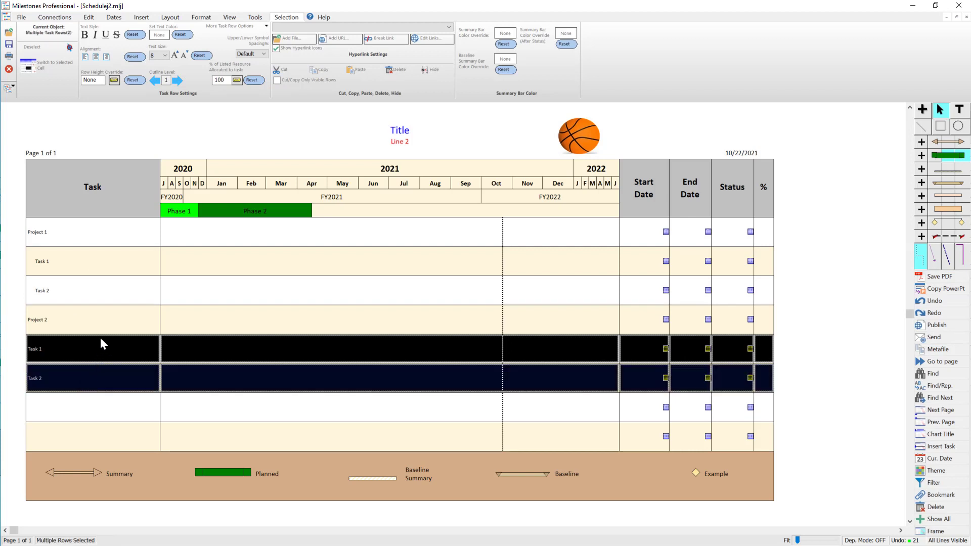
pyautogui.click(177, 80)
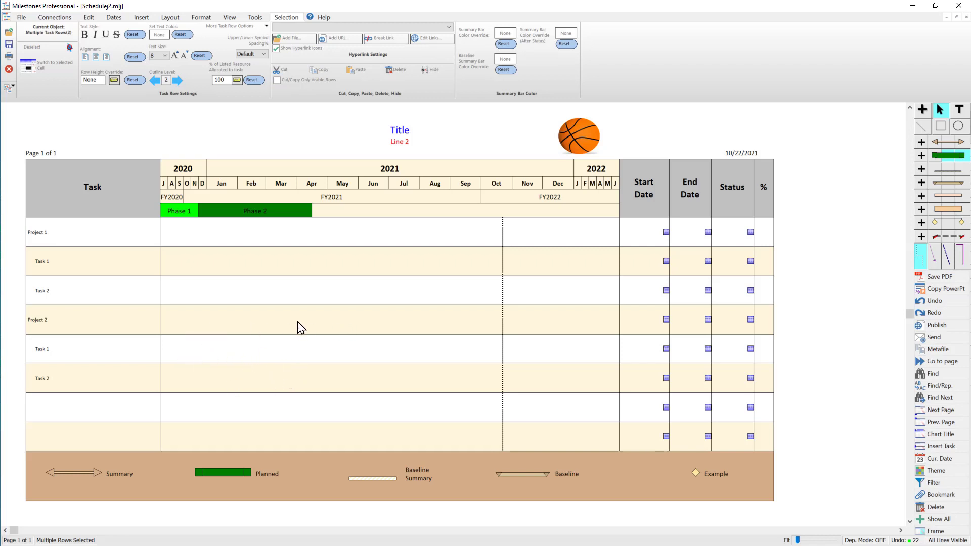
# Add Planned bars to Project 1's Task 1 (10/26–3/13) and Task 2 (2/17–5/30), and Project 2's Task 1 (4/16–6/24) and Task 2 (6/6–9/13).
pyautogui.click(922, 156)
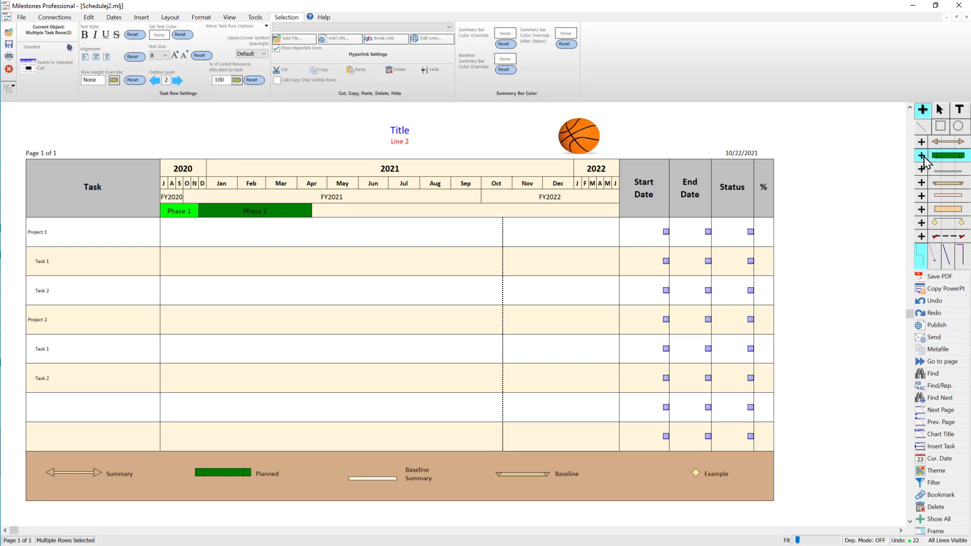
pyautogui.click(921, 156)
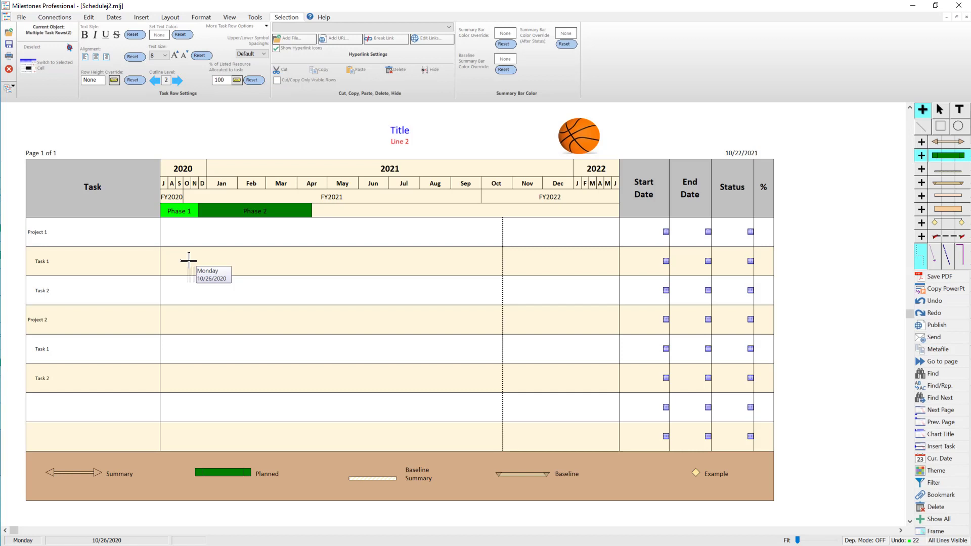
pyautogui.moveTo(189, 260); pyautogui.dragTo(265, 255)
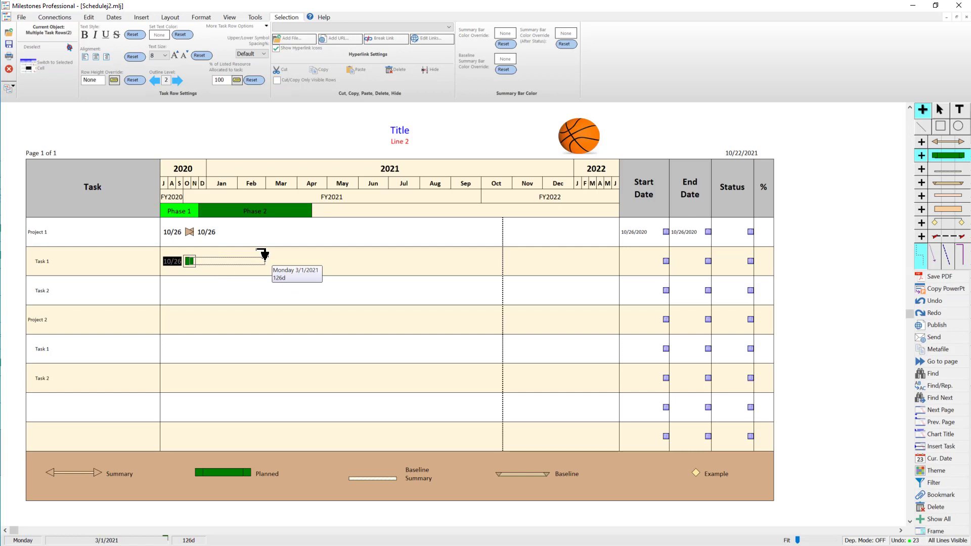
pyautogui.moveTo(265, 255); pyautogui.dragTo(278, 255)
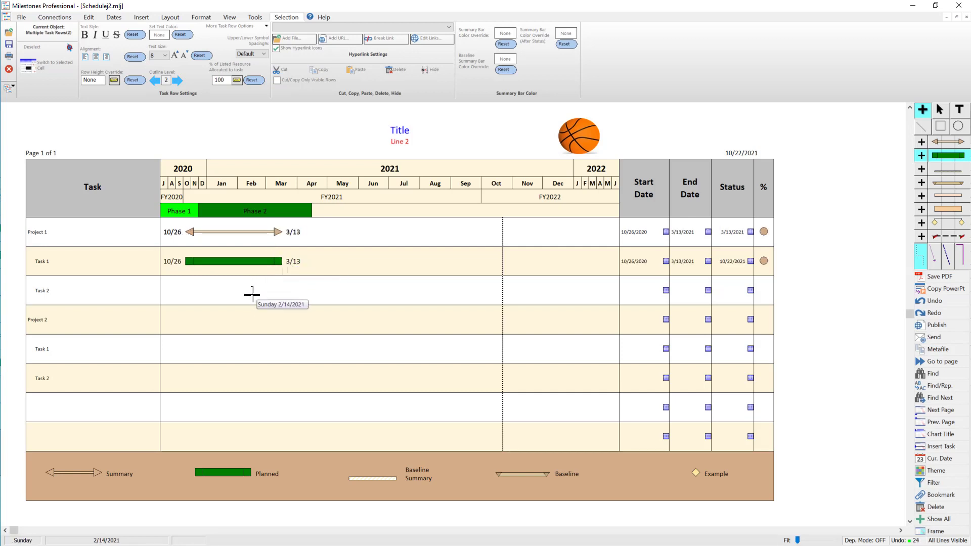
pyautogui.moveTo(252, 292); pyautogui.dragTo(360, 289)
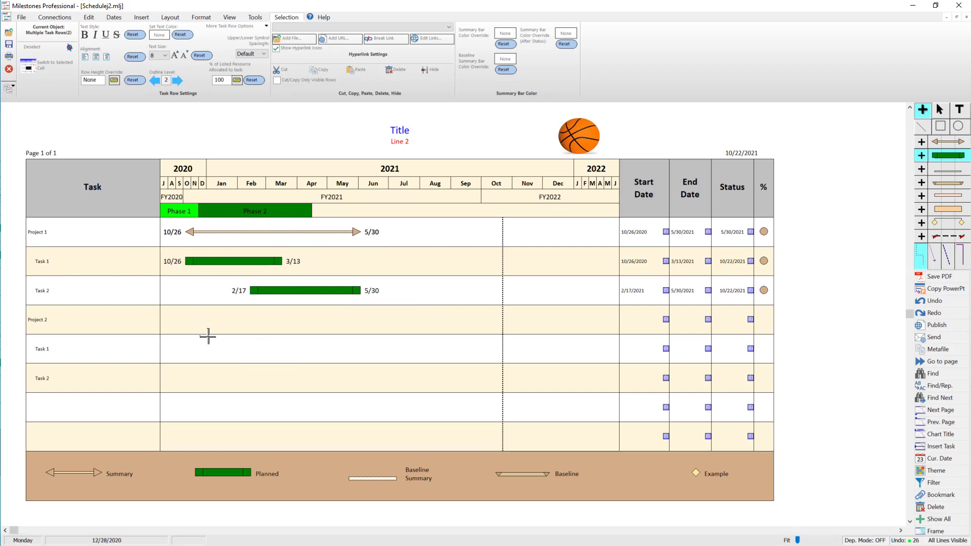
pyautogui.moveTo(309, 354)
pyautogui.mouseDown()
pyautogui.moveTo(386, 354)
pyautogui.moveTo(461, 378)
pyautogui.mouseUp()
pyautogui.moveTo(388, 341)
pyautogui.mouseDown()
pyautogui.moveTo(354, 337)
pyautogui.moveTo(386, 343)
pyautogui.mouseUp()
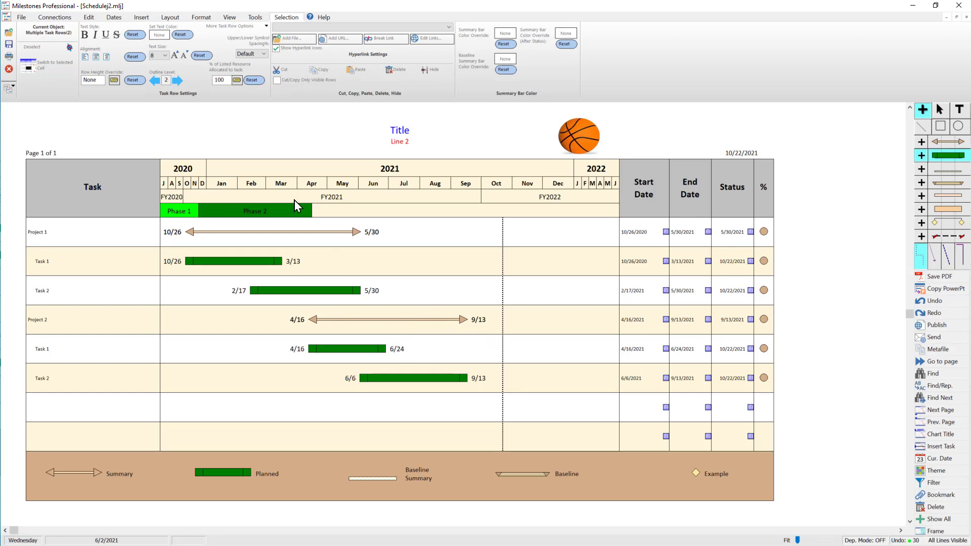
# Apply Never as the drawing condition for summary bars, and set it back to Always.
pyautogui.click(170, 17)
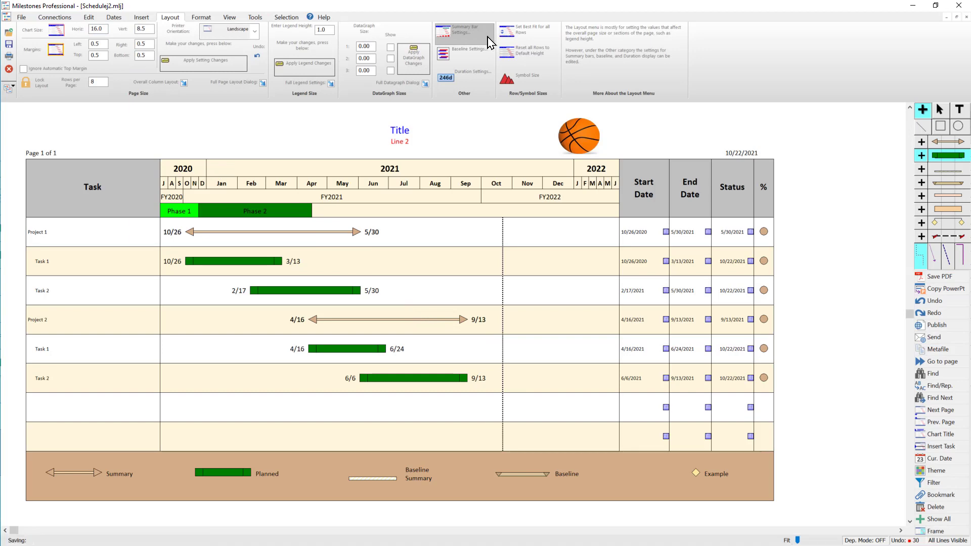
pyautogui.click(464, 32)
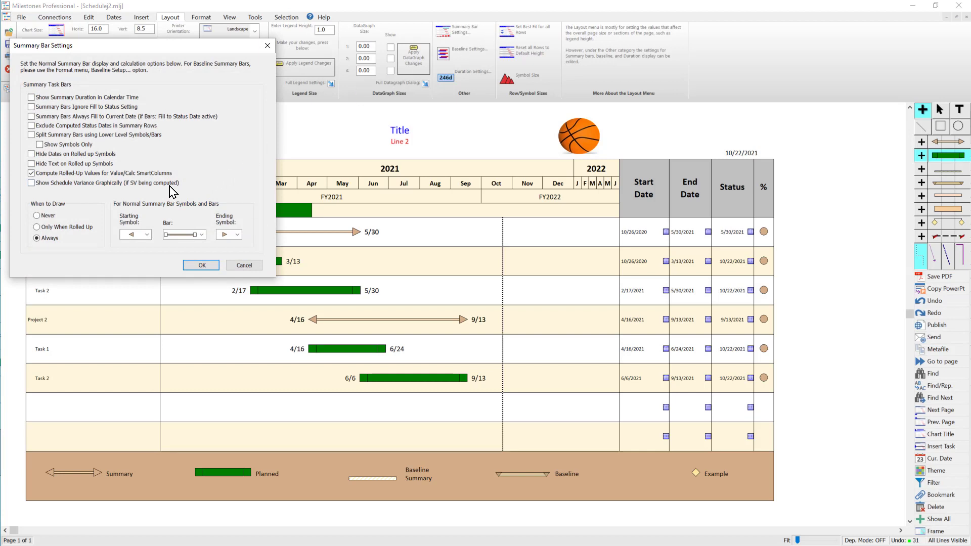
pyautogui.click(36, 216)
pyautogui.click(201, 265)
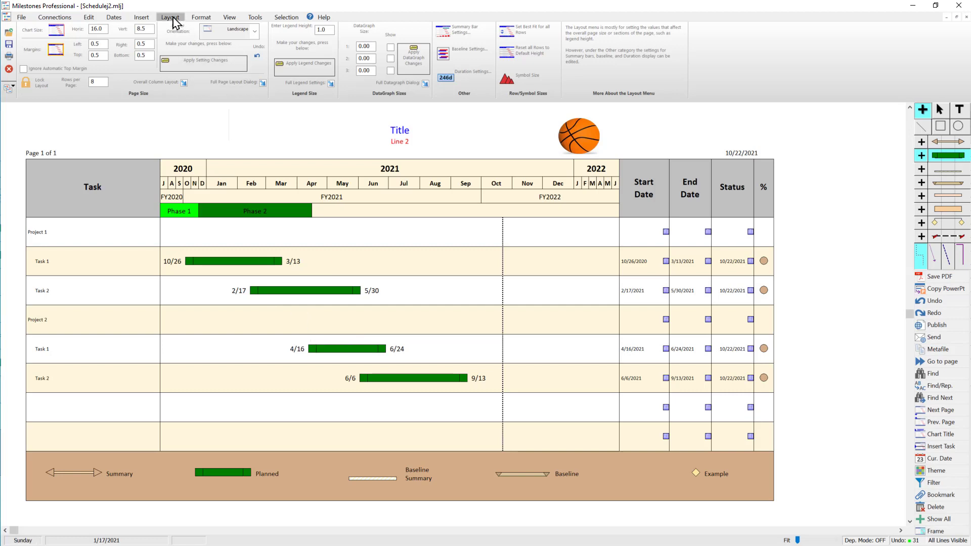
pyautogui.click(474, 36)
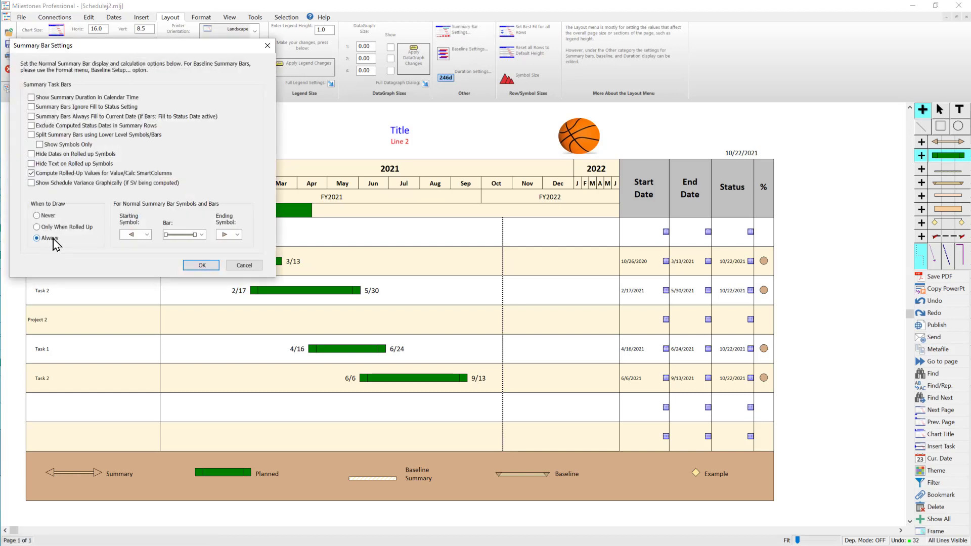
pyautogui.click(214, 269)
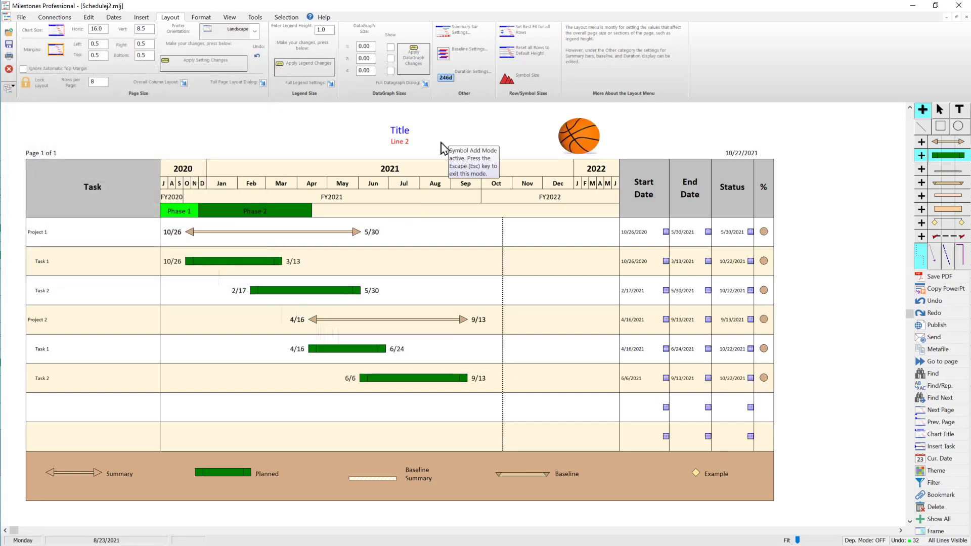
# Enable splitting of summary bars using lower level symbols and bars in the summary bar settings.
pyautogui.click(469, 33)
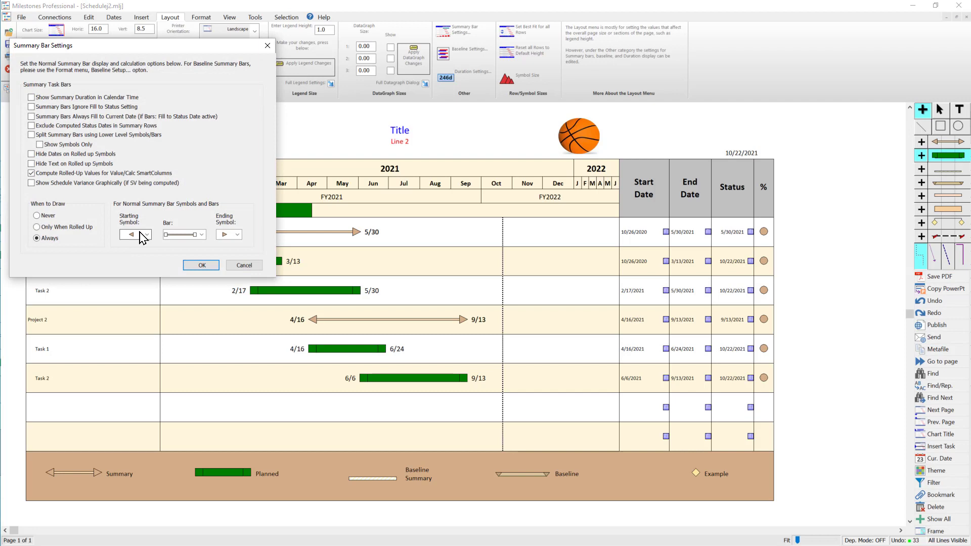
pyautogui.click(143, 234)
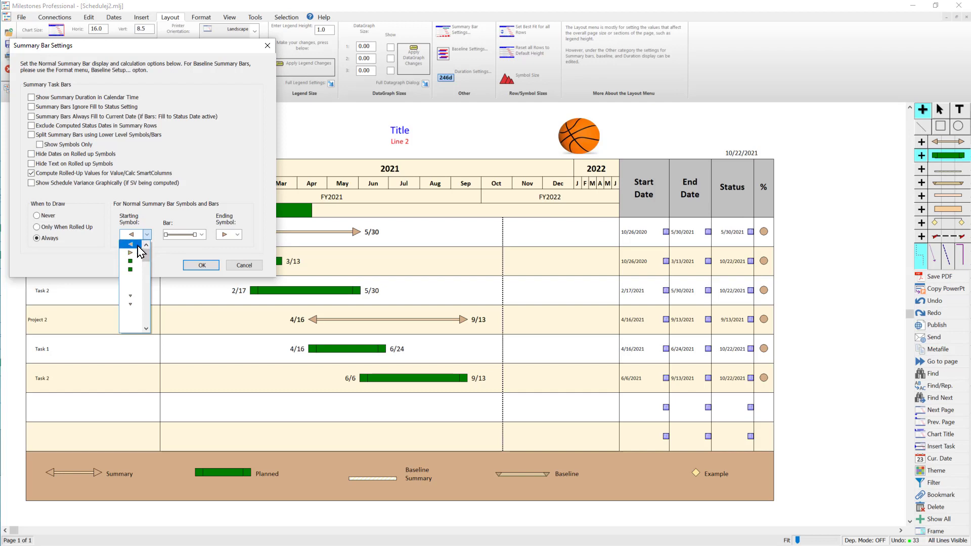
pyautogui.click(176, 218)
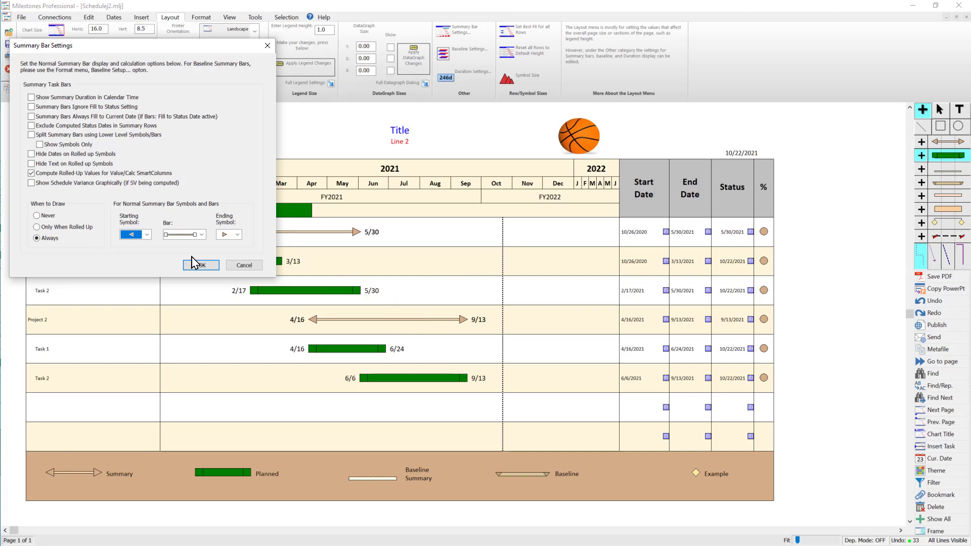
pyautogui.click(45, 135)
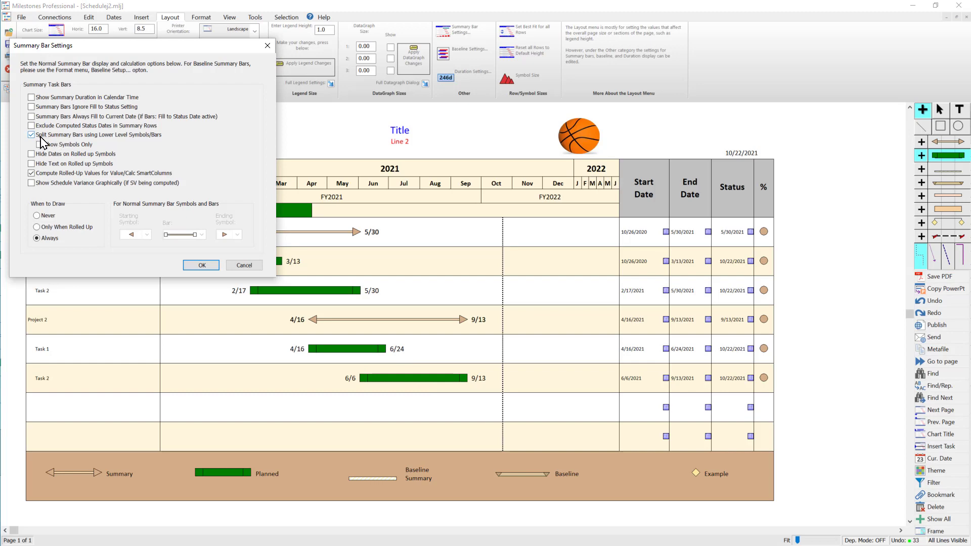
pyautogui.click(202, 265)
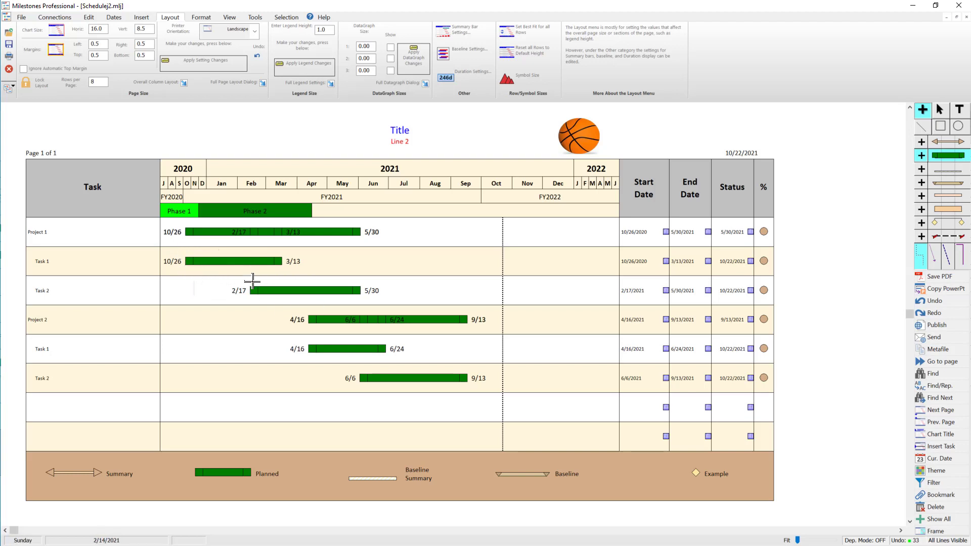
# Shift the Task 2 Planned bars under Project 1 and Project 2 one level down within their rows.
pyautogui.click(942, 111)
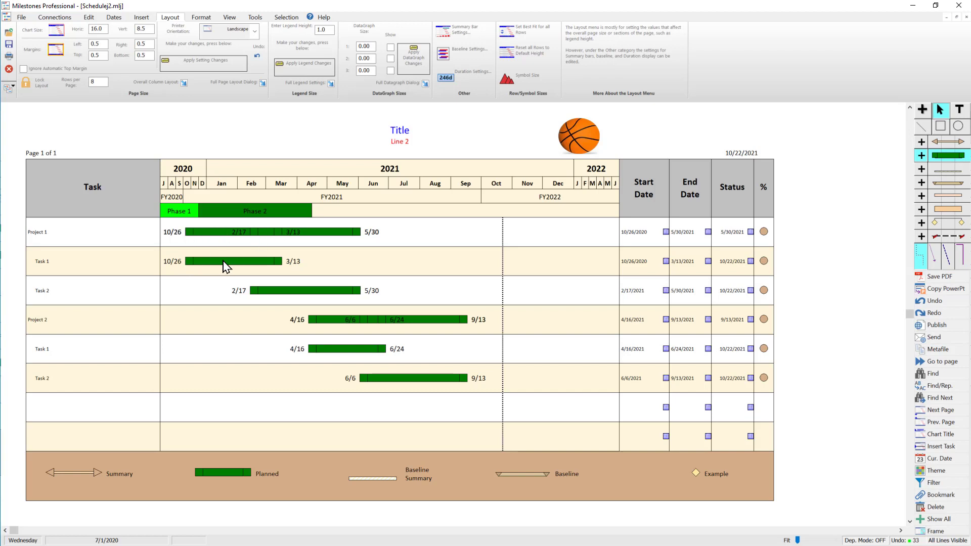
pyautogui.click(255, 292)
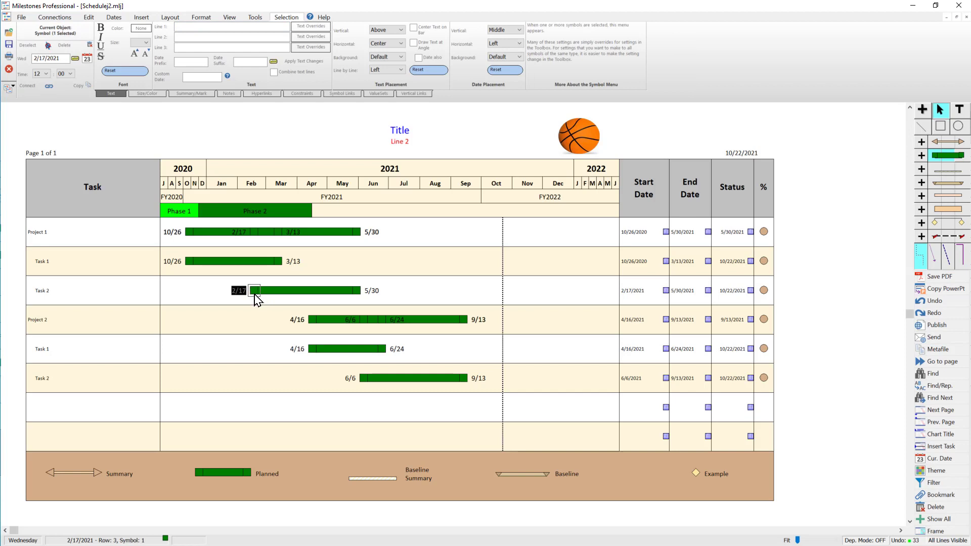
pyautogui.click(253, 297)
pyautogui.press('Up')
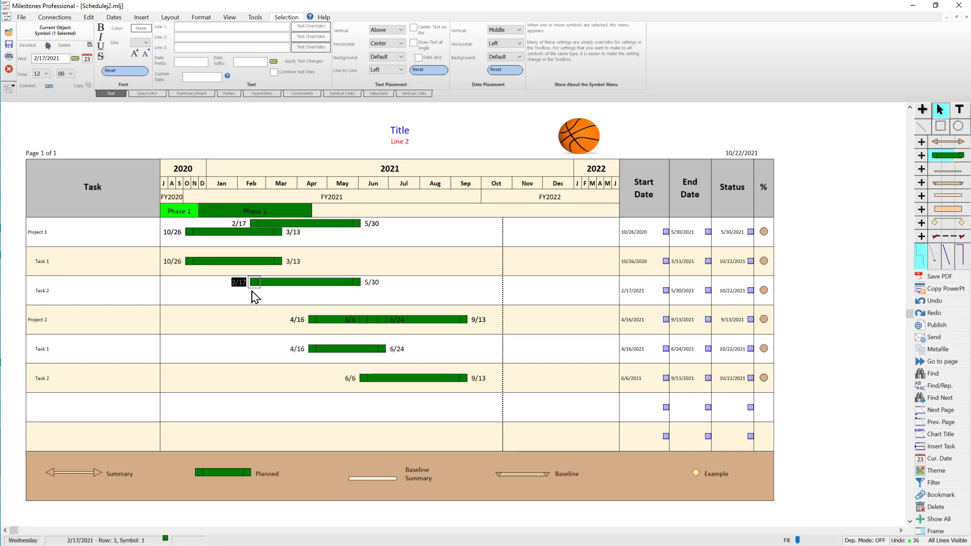
pyautogui.press('Down')
pyautogui.press('Down')
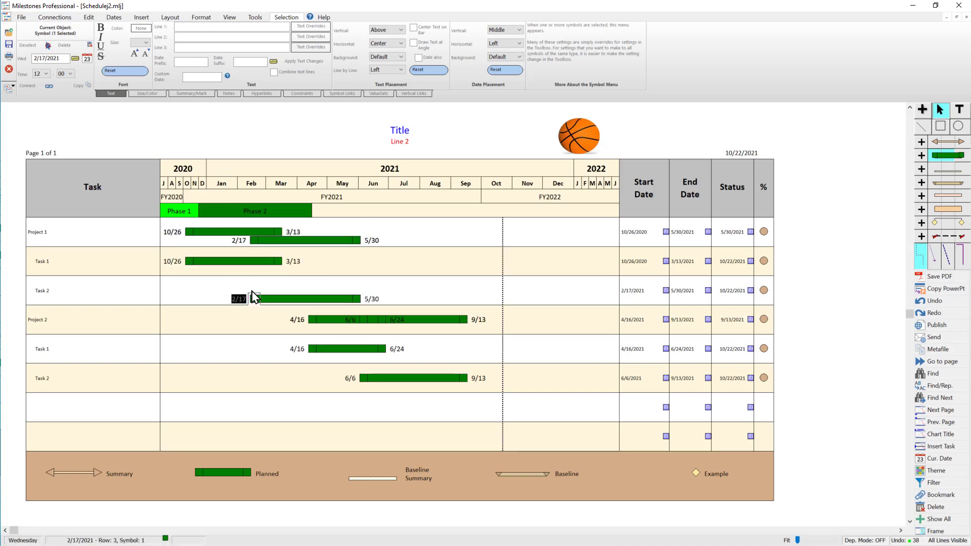
pyautogui.press('Up')
pyautogui.press('Up')
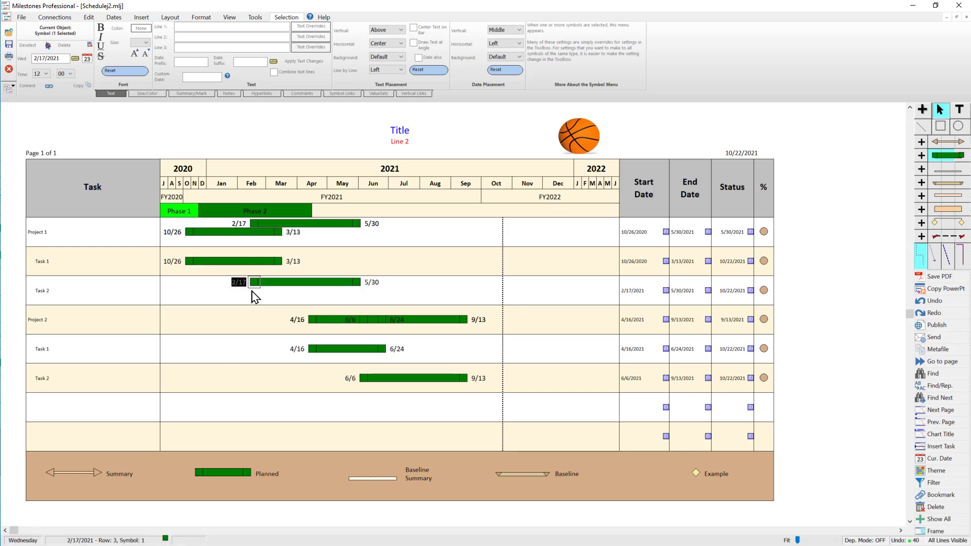
pyautogui.press('Down')
pyautogui.press('Down')
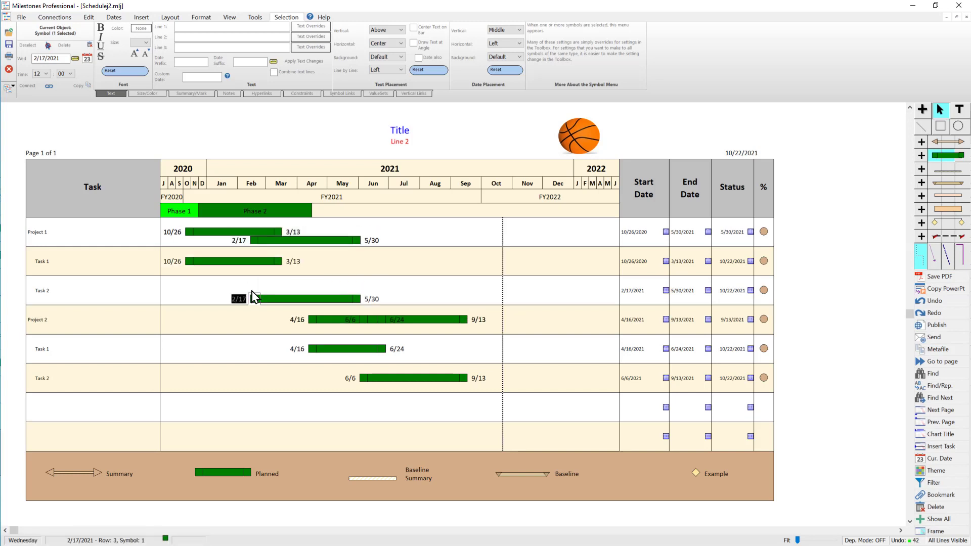
pyautogui.press('Up')
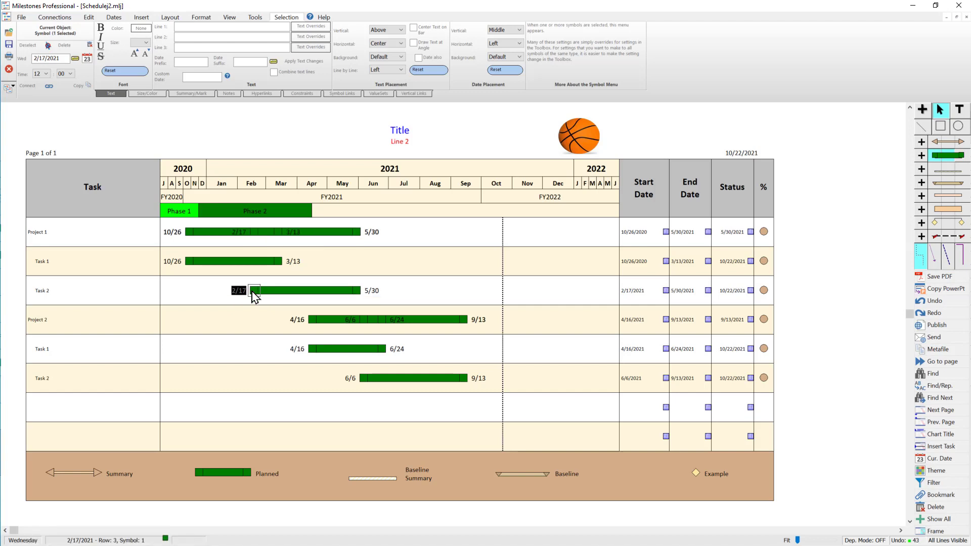
pyautogui.press('Up')
pyautogui.press('Down')
pyautogui.press('Down')
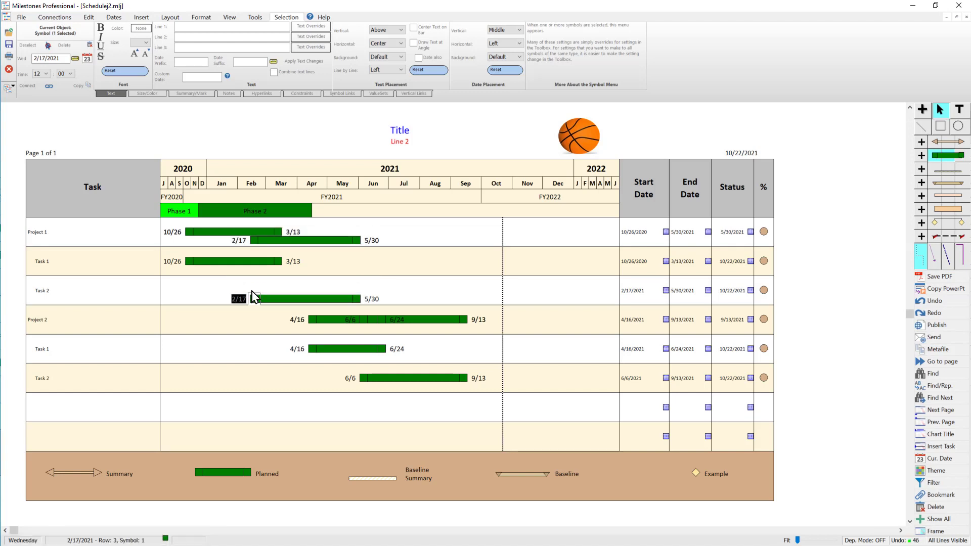
pyautogui.press('Up')
pyautogui.press('Up')
pyautogui.press('Down')
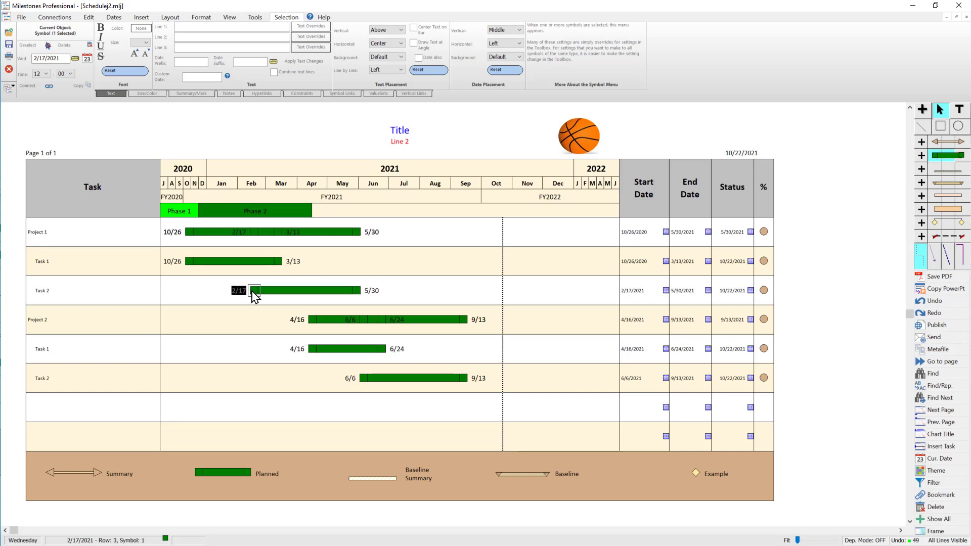
pyautogui.press('Down')
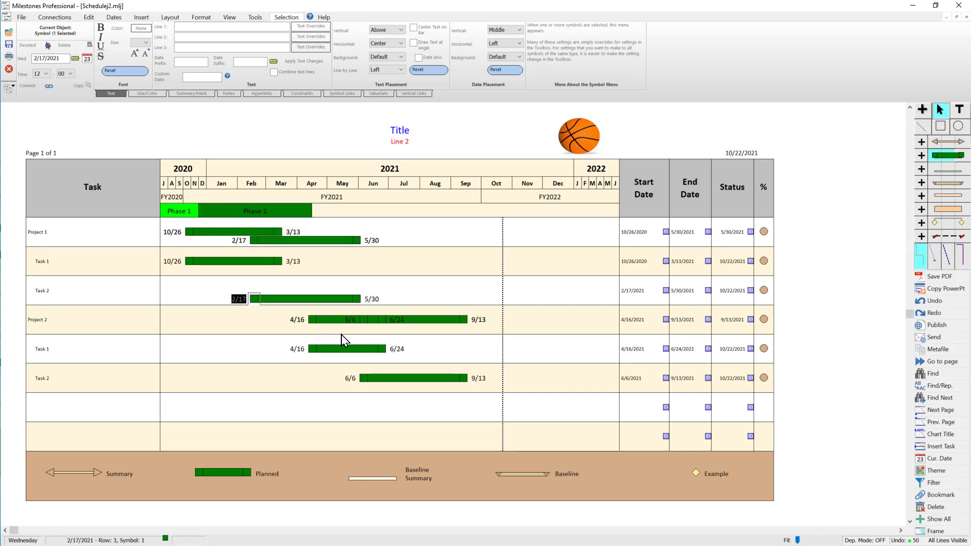
pyautogui.click(364, 379)
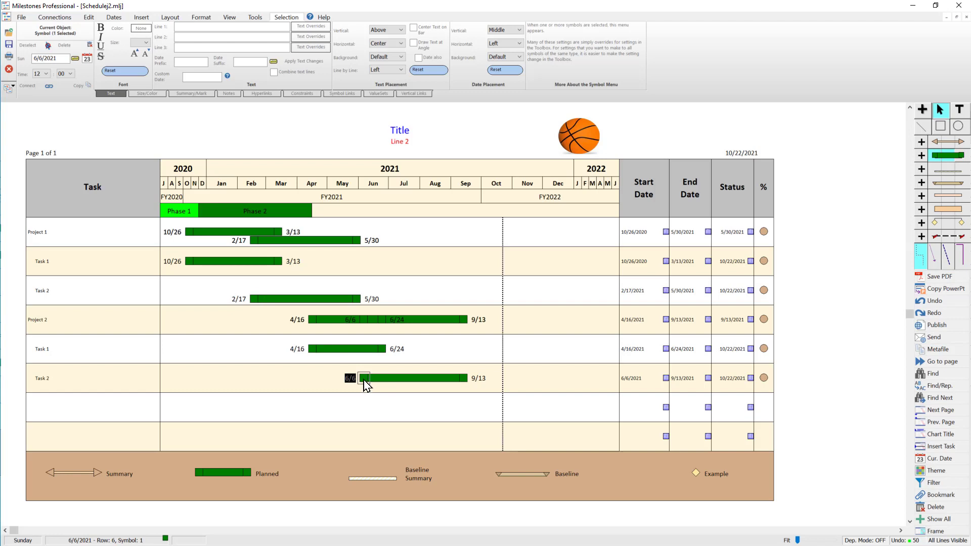
pyautogui.press('Down')
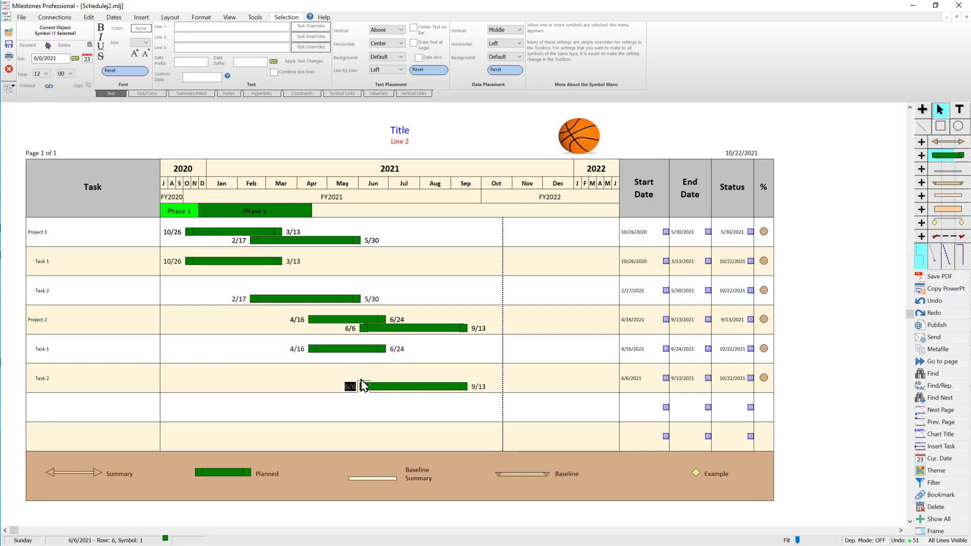
# Try the vertical symbol positions 1 level up and Middle of row on Project 2's Task 1 bar, and restore No override.
pyautogui.click(314, 351)
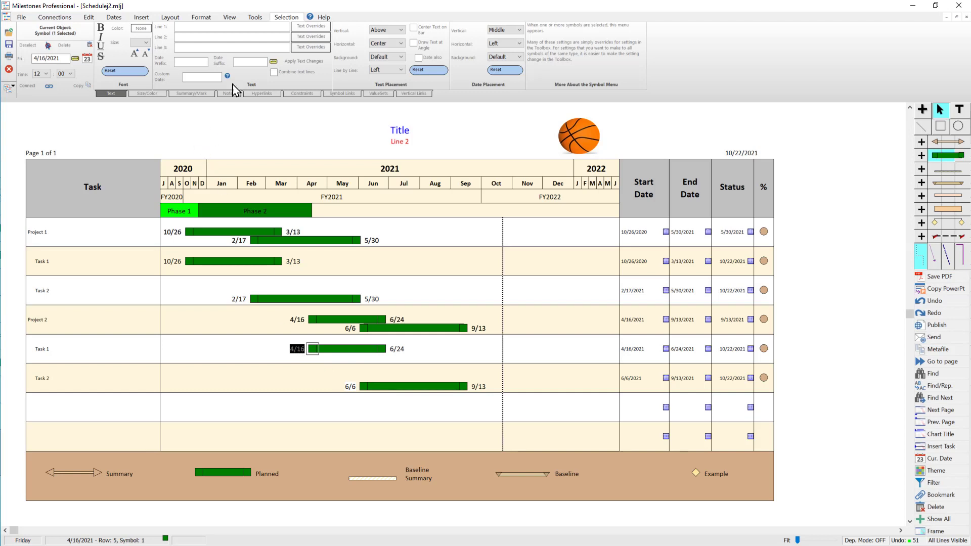
pyautogui.click(147, 93)
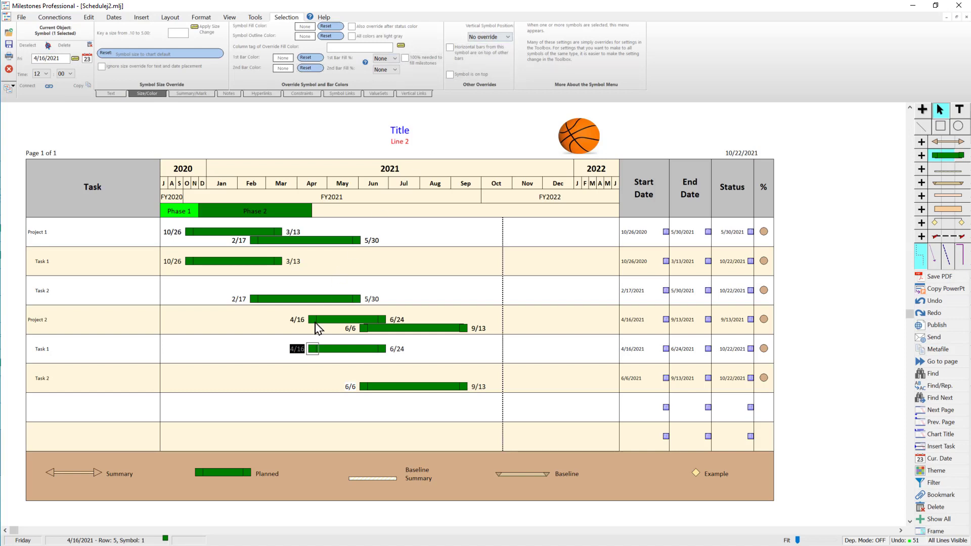
pyautogui.click(491, 41)
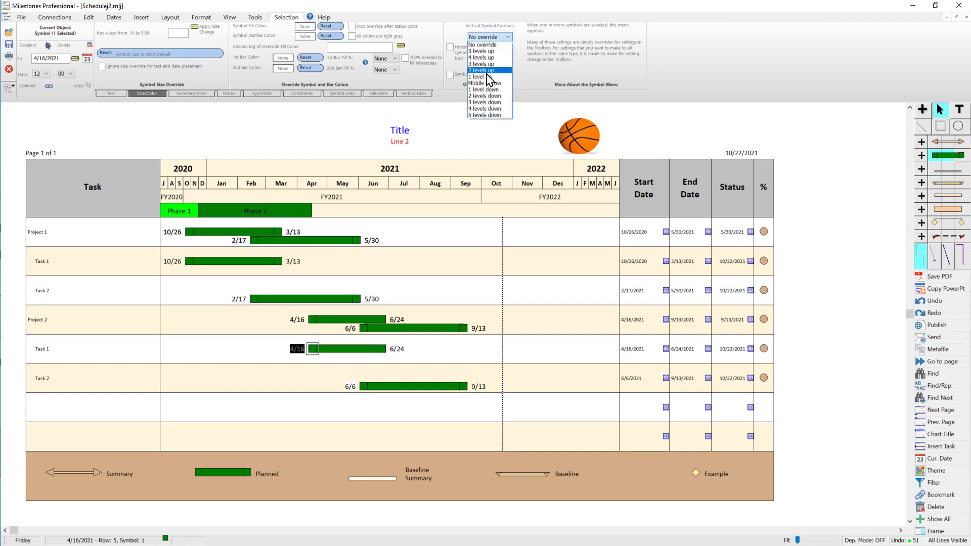
pyautogui.click(485, 89)
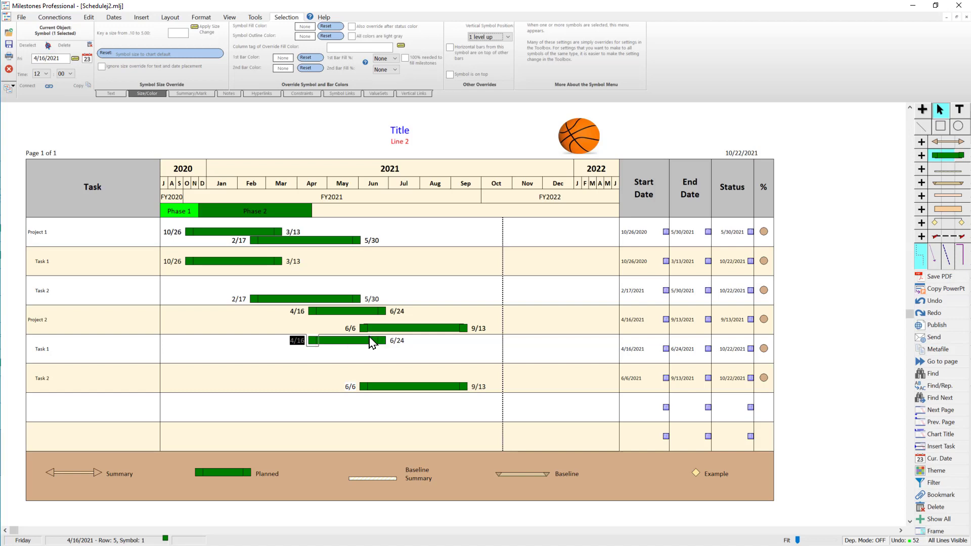
pyautogui.click(489, 37)
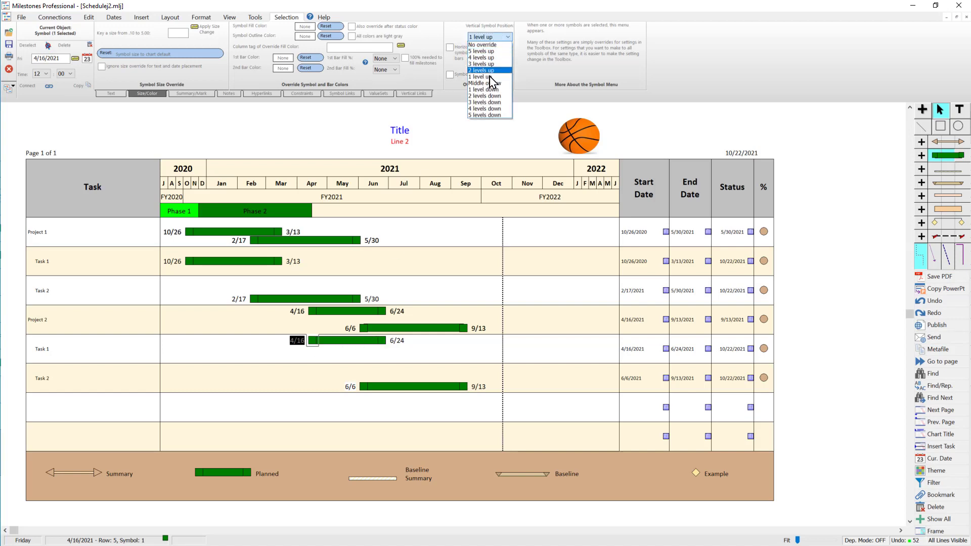
pyautogui.click(489, 82)
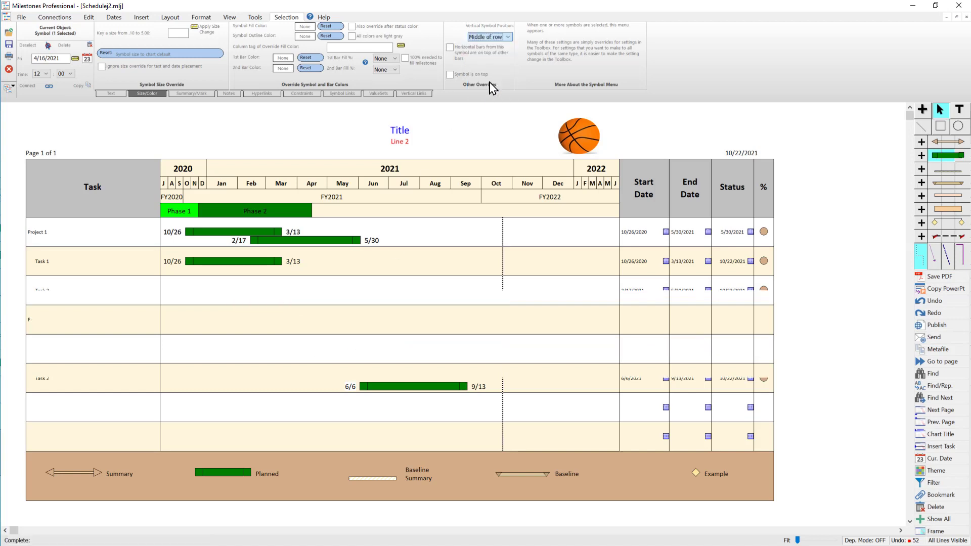
pyautogui.click(493, 37)
pyautogui.click(492, 45)
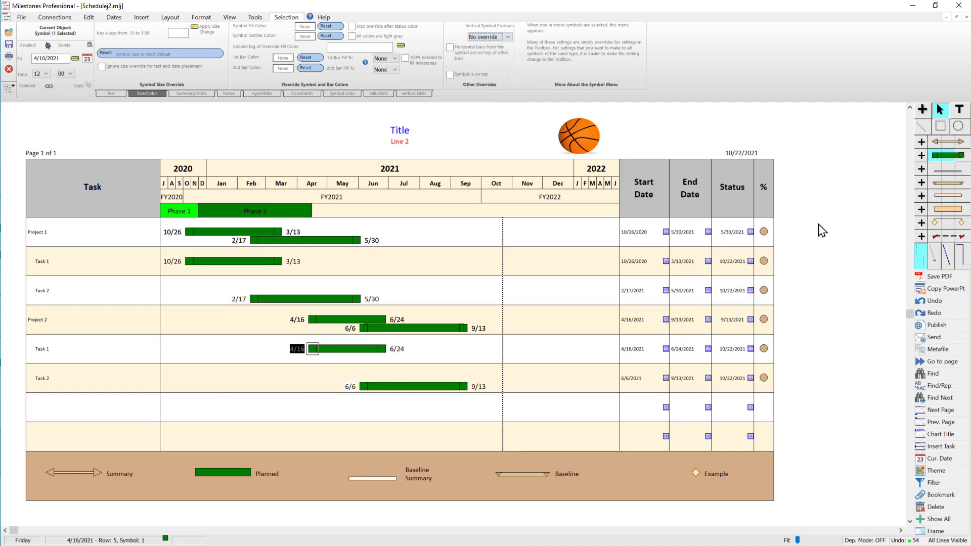
# Try the vertical symbol positions 1 level up and 2 levels down on Project 2's Task 2 bar, returning it to 1 level down.
pyautogui.click(363, 386)
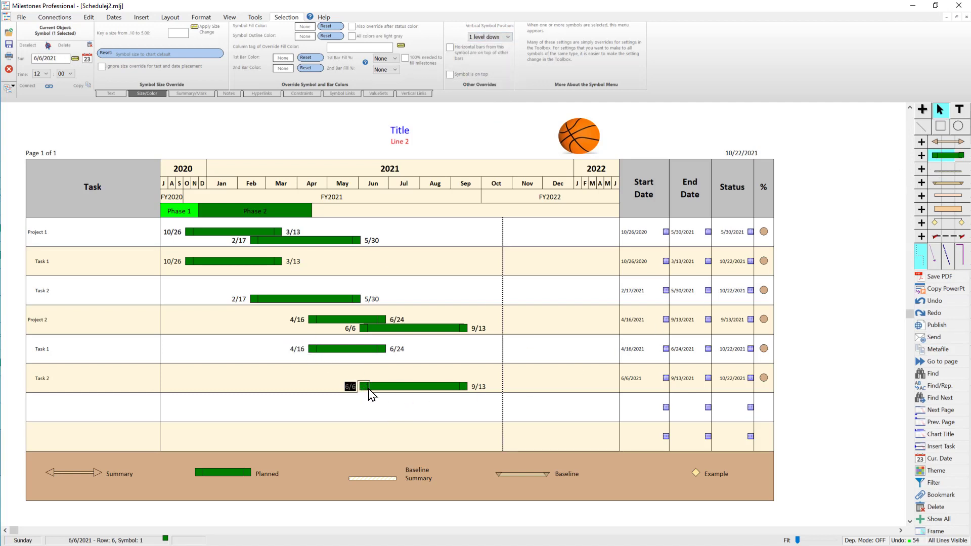
pyautogui.click(504, 38)
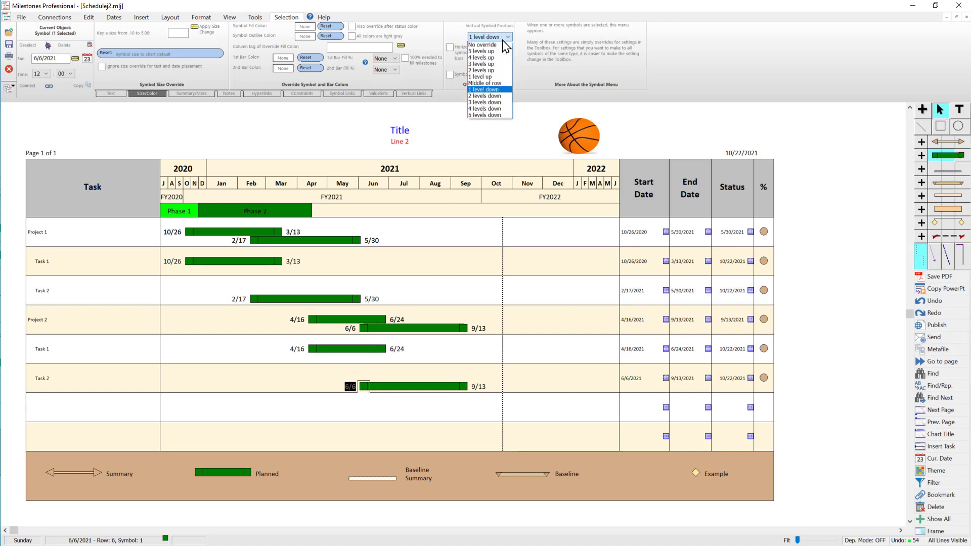
pyautogui.click(495, 80)
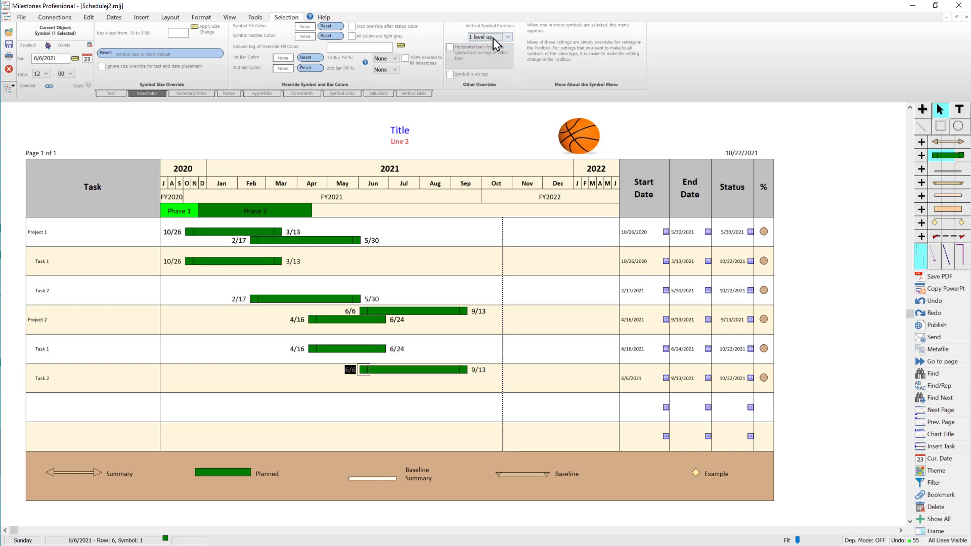
pyautogui.click(494, 37)
pyautogui.click(489, 90)
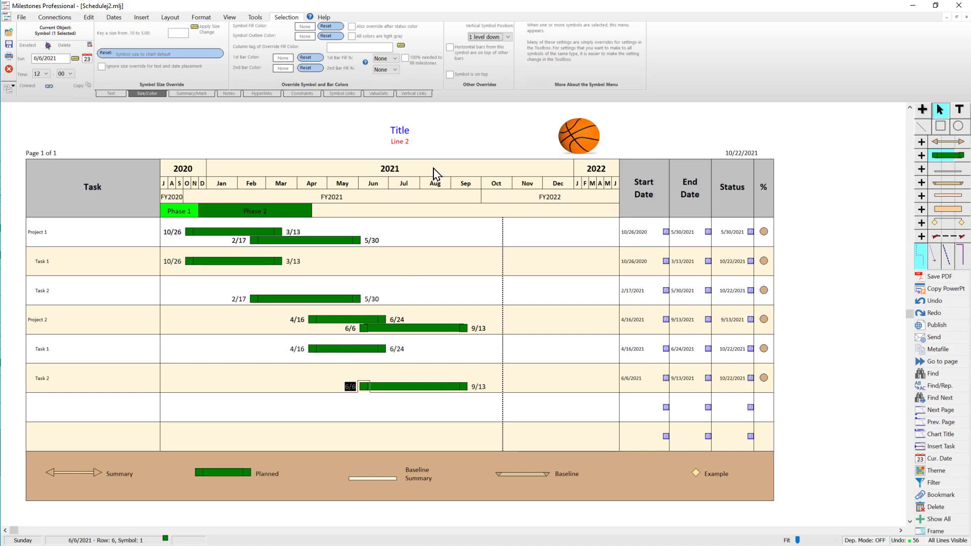
pyautogui.click(487, 37)
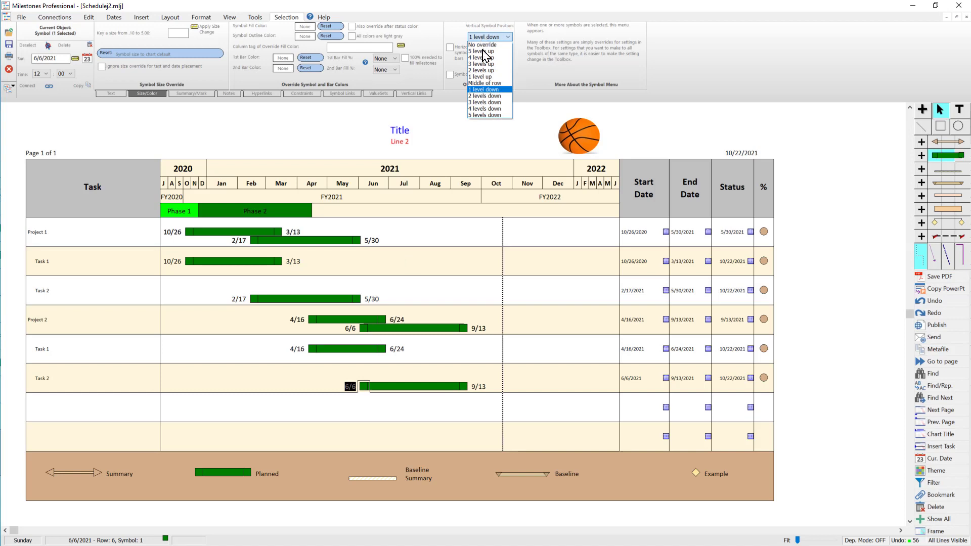
pyautogui.click(484, 96)
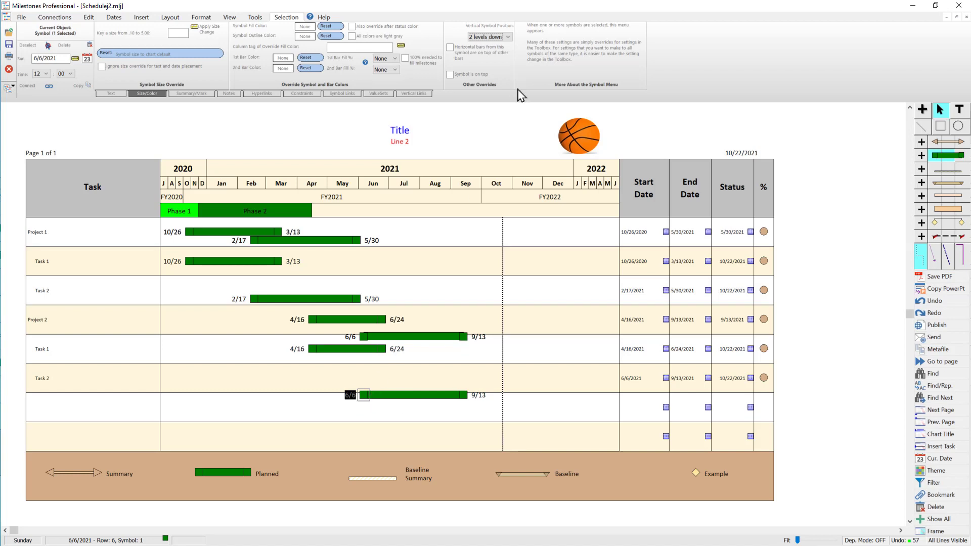
pyautogui.click(507, 37)
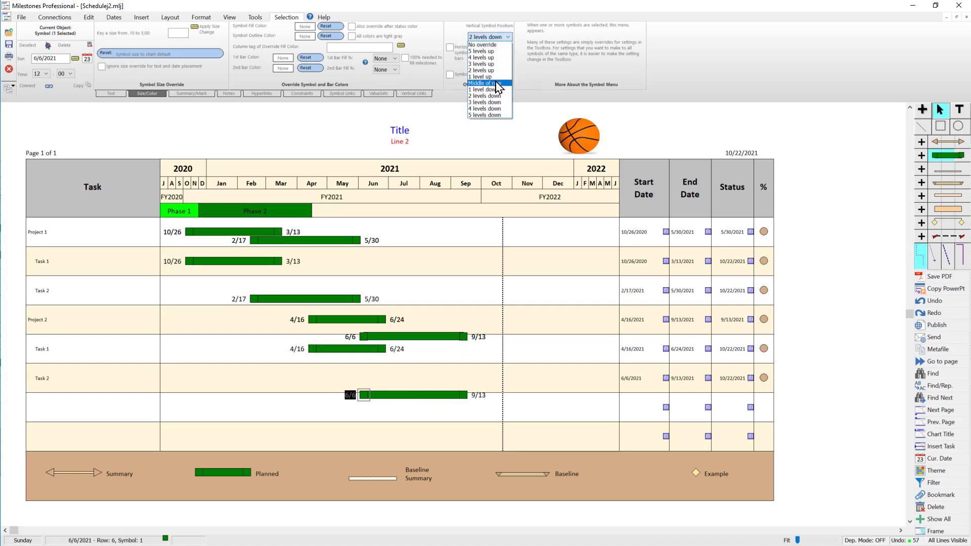
pyautogui.click(494, 90)
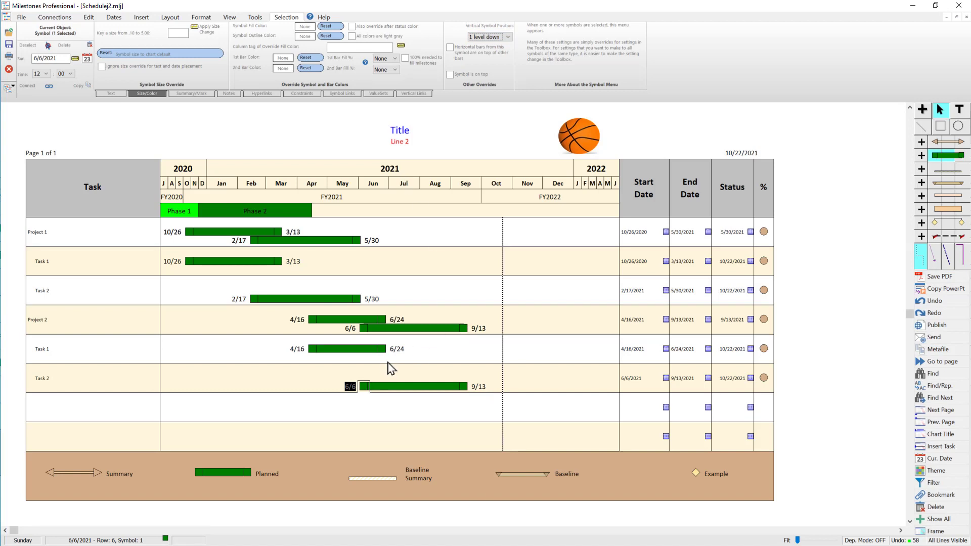
# Set the vertical spacing percentage for upper/lower symbols to 40 in the program's edit options.
pyautogui.click(255, 18)
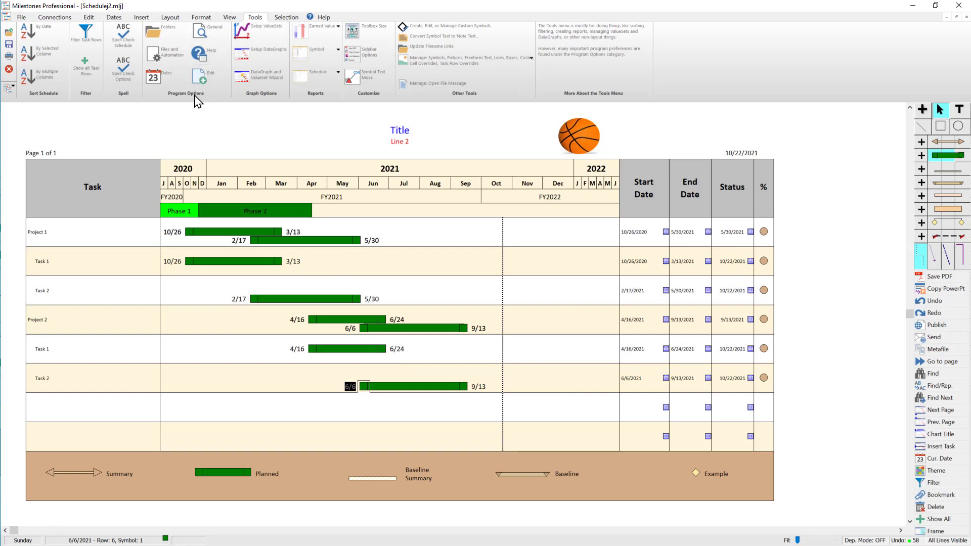
pyautogui.click(221, 83)
pyautogui.doubleClick(220, 180)
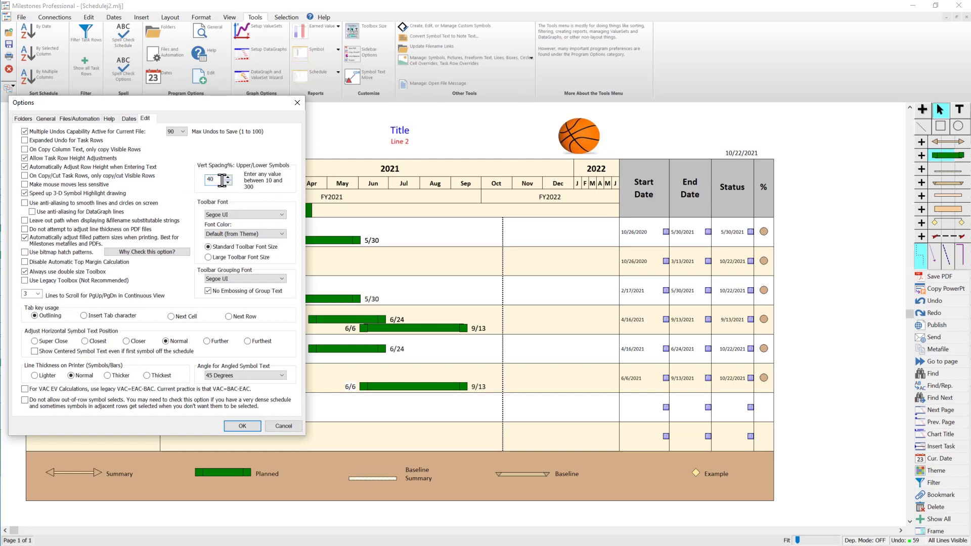
pyautogui.click(243, 426)
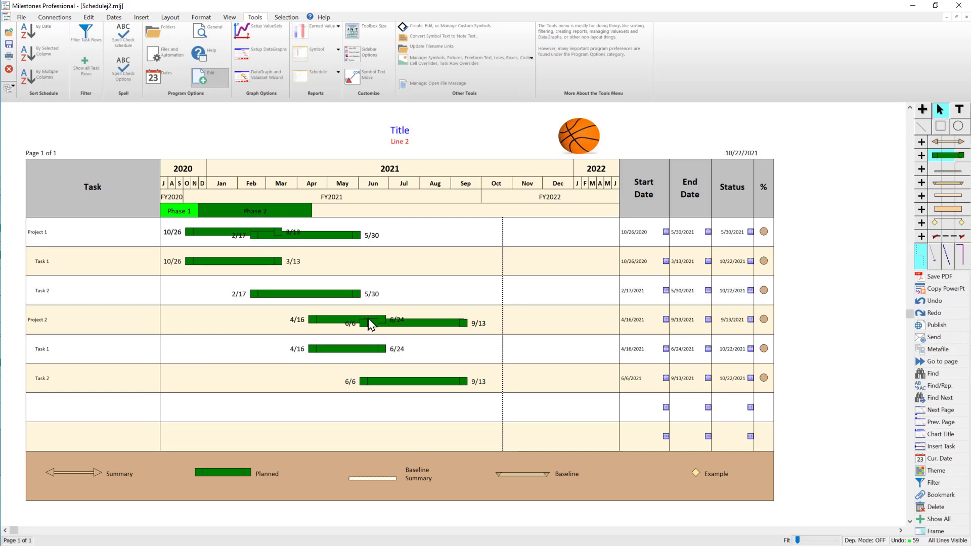
# Try the vertical symbol positions 3 levels down, 2 levels up and Middle of row on Project 2's Task 2 bar.
pyautogui.click(364, 382)
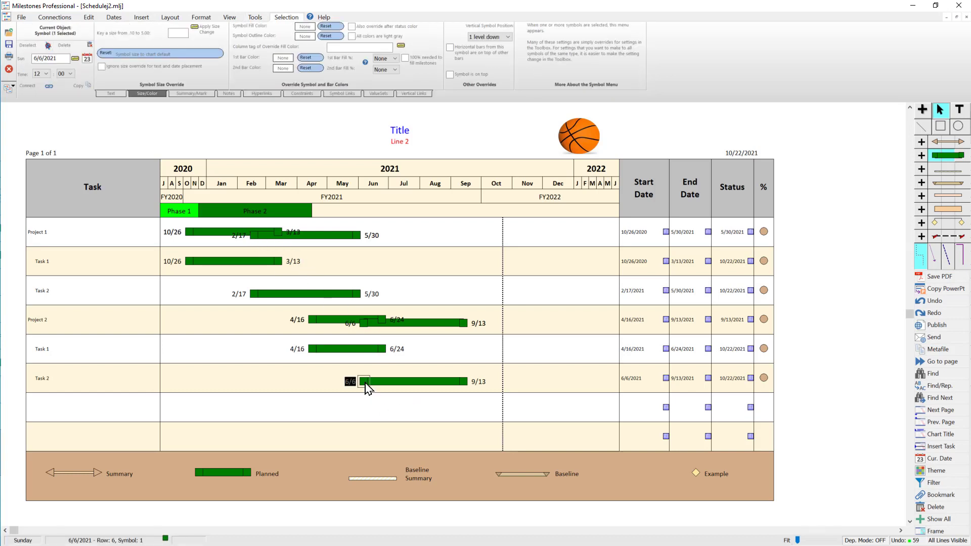
pyautogui.press('Down')
pyautogui.press('Down')
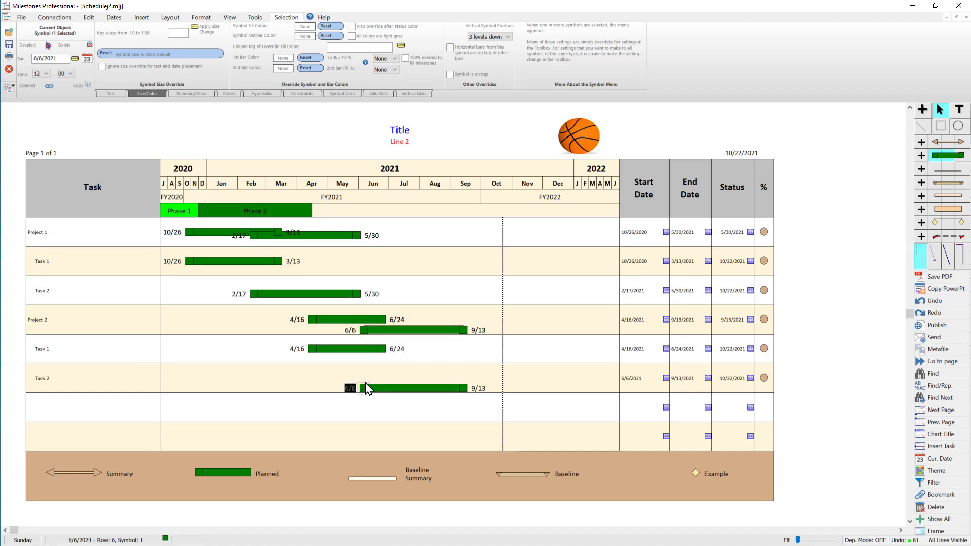
pyautogui.press('Up')
pyautogui.press('Up')
pyautogui.press('Up')
pyautogui.press('Up')
pyautogui.press('Up')
pyautogui.press('Up')
pyautogui.press('Up')
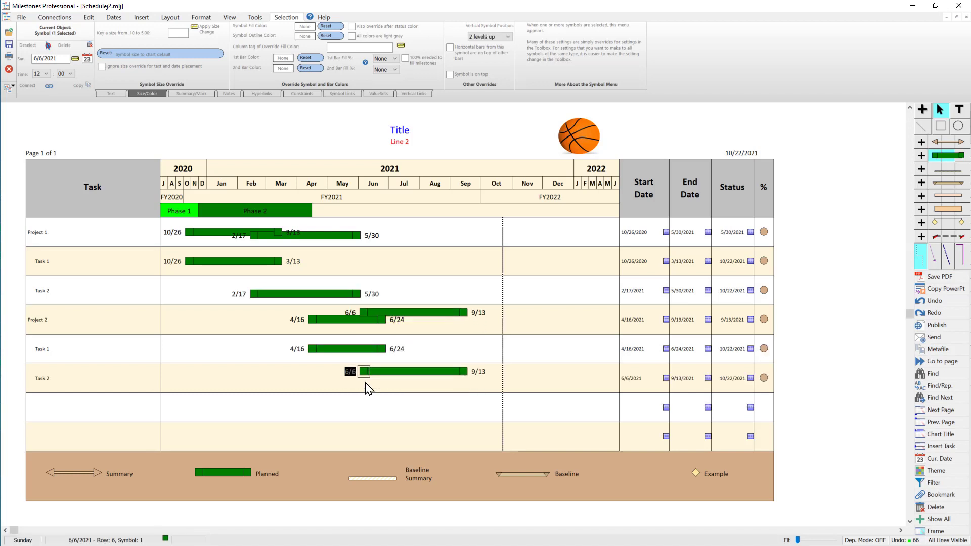
pyautogui.press('Down')
pyautogui.press('Down')
pyautogui.press('Down')
pyautogui.press('Down')
pyautogui.press('Down')
pyautogui.press('Down')
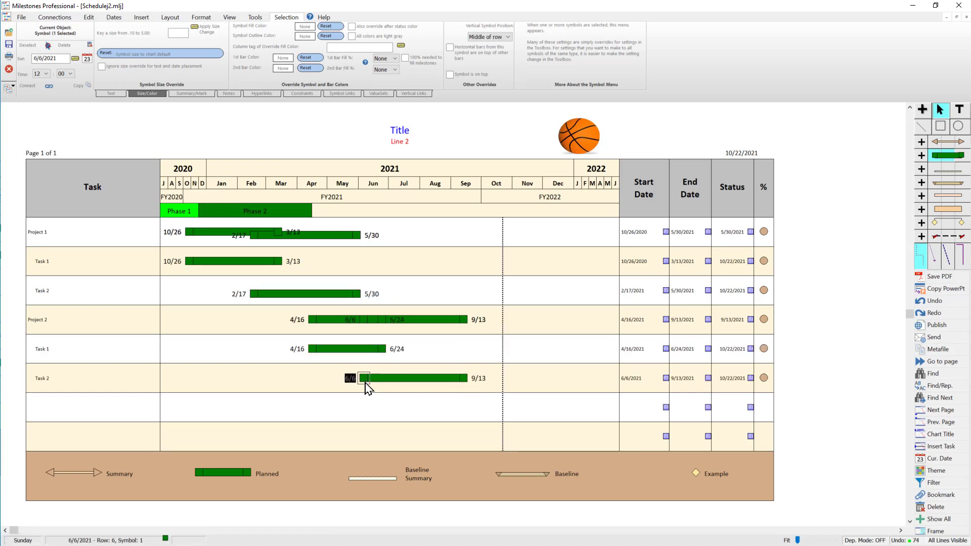
# Set the vertical position of Project 2's Task 2 bar to 3 levels down.
pyautogui.press('Down')
pyautogui.press('Down')
pyautogui.press('Down')
pyautogui.press('Up')
pyautogui.press('Up')
pyautogui.press('Up')
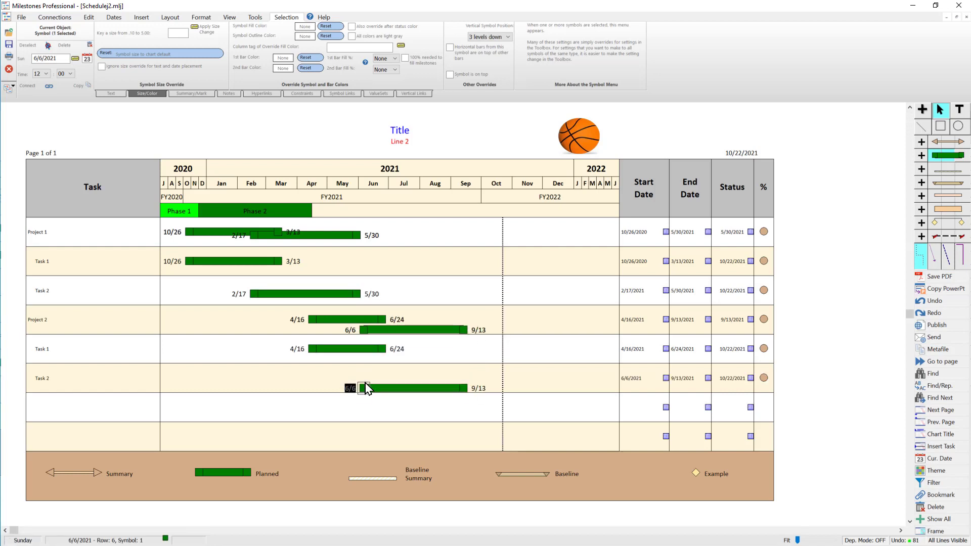
pyautogui.press('Down')
# Shift Project 1's Task 2 bar to 3 levels down and deselect it.
pyautogui.click(256, 294)
pyautogui.press('Down')
pyautogui.press('Down')
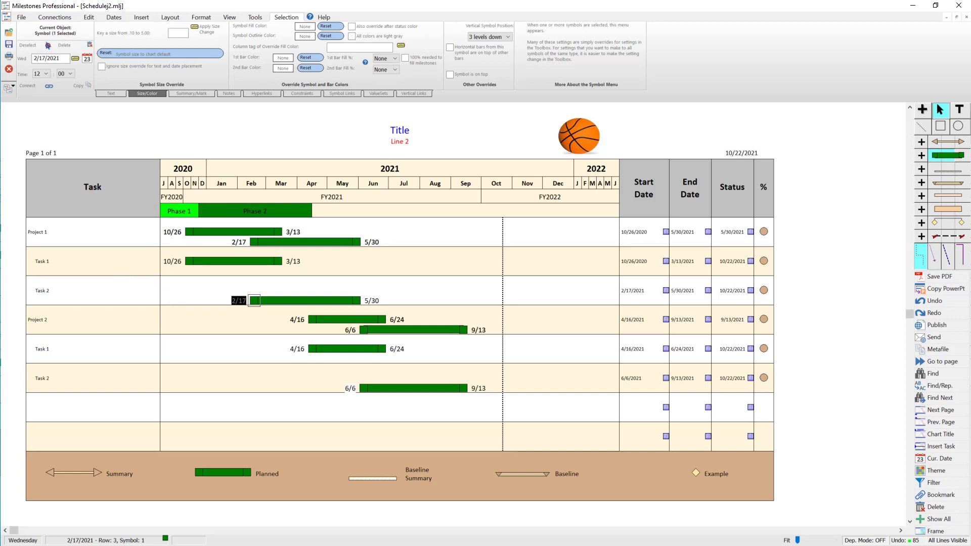
pyautogui.press('Escape')
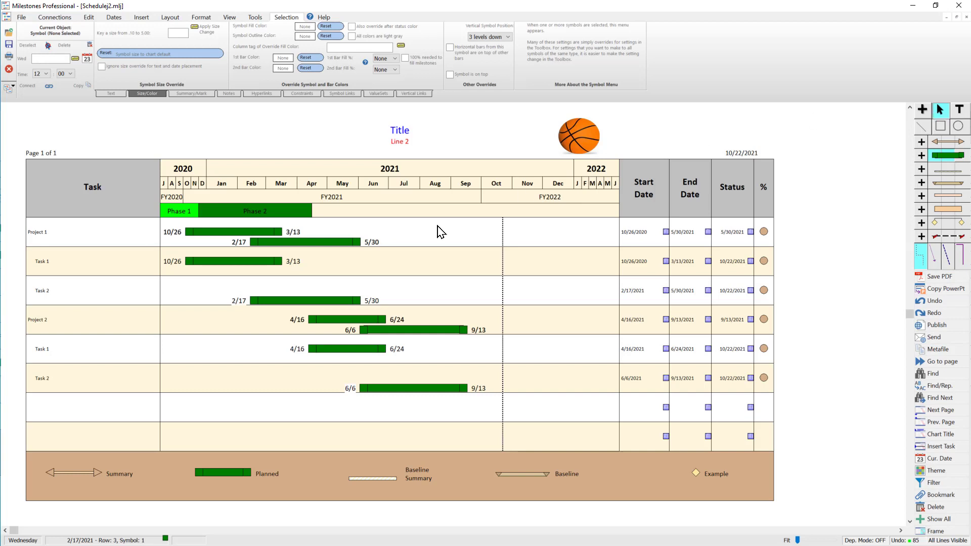
# Add the first text line "Symbol Text" to the start symbol of Project 1's Task 2 bar.
pyautogui.click(257, 300)
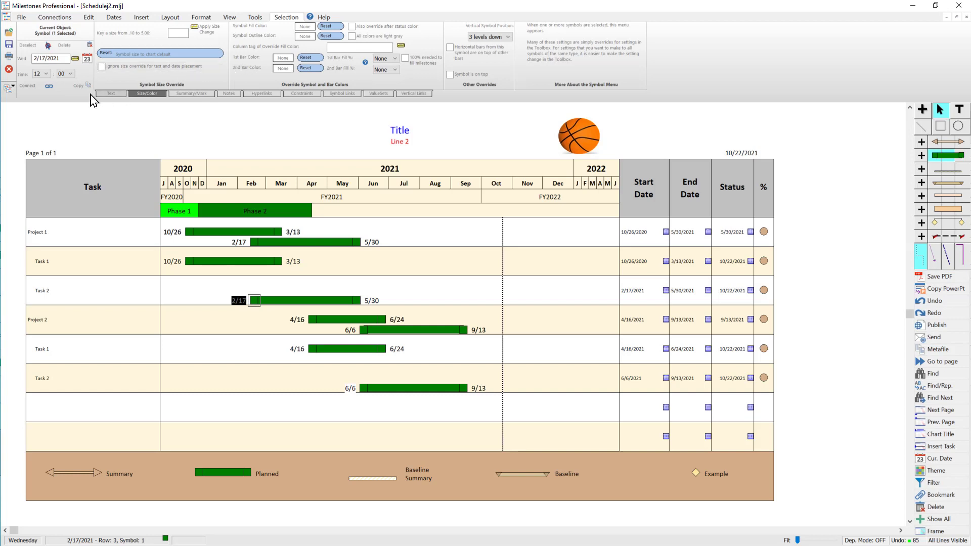
pyautogui.click(111, 94)
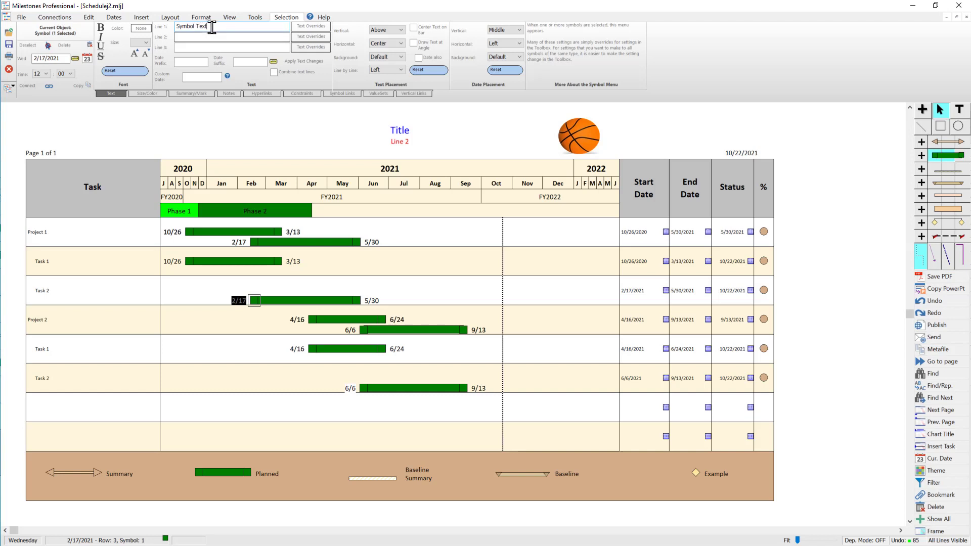
pyautogui.click(322, 64)
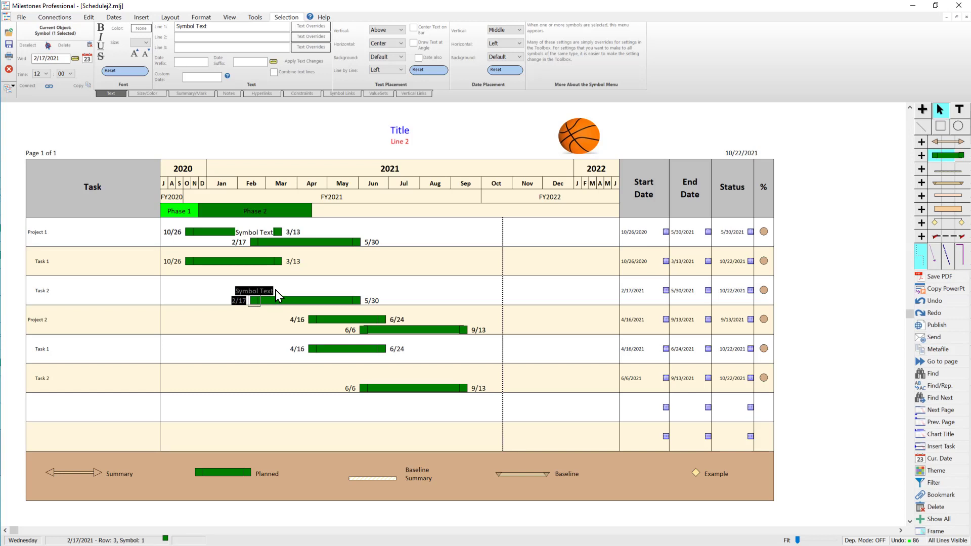
# Center the "Symbol Text" label on Project 1's Task 2 bar.
pyautogui.click(431, 35)
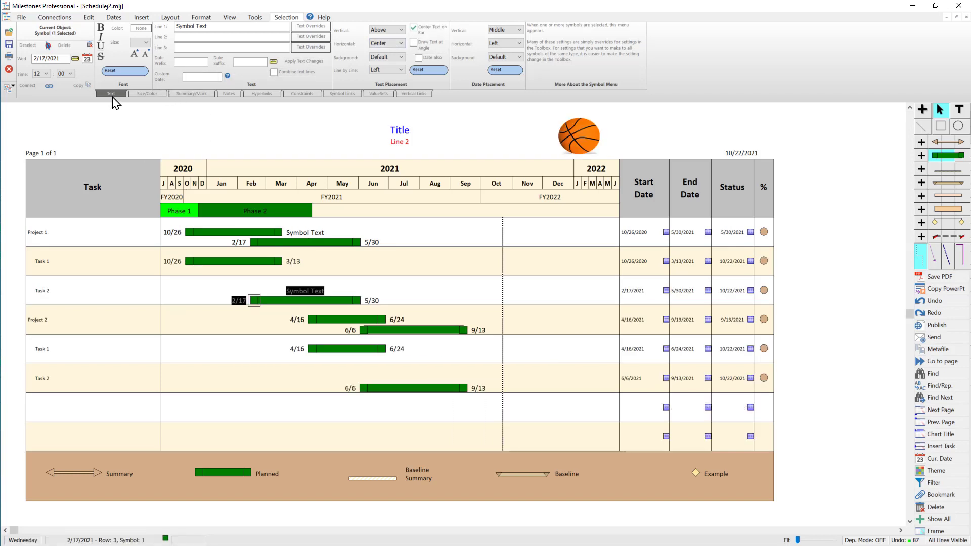
pyautogui.click(443, 33)
pyautogui.click(443, 34)
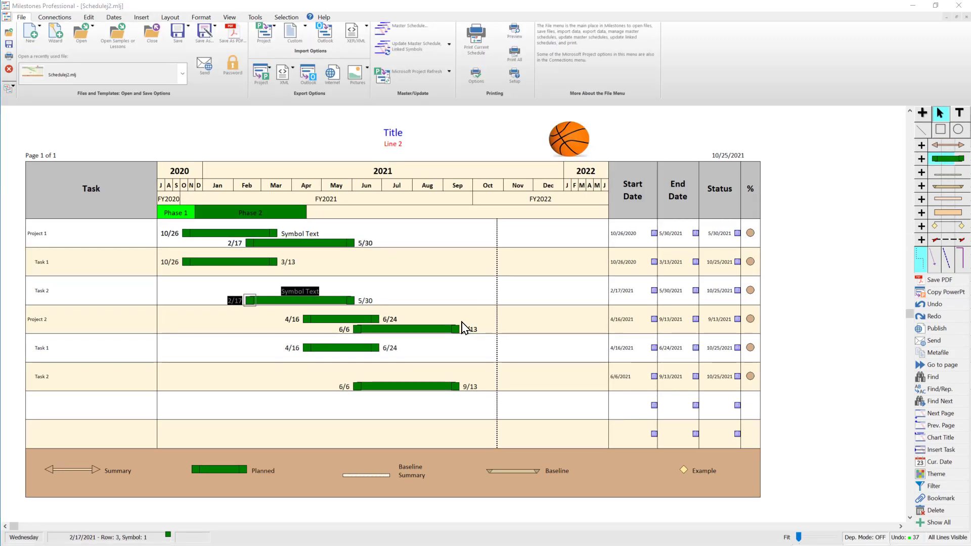
# Set the text placement of the toolbox's Planned start symbol to Bar in its symbol options.
pyautogui.doubleClick(934, 162)
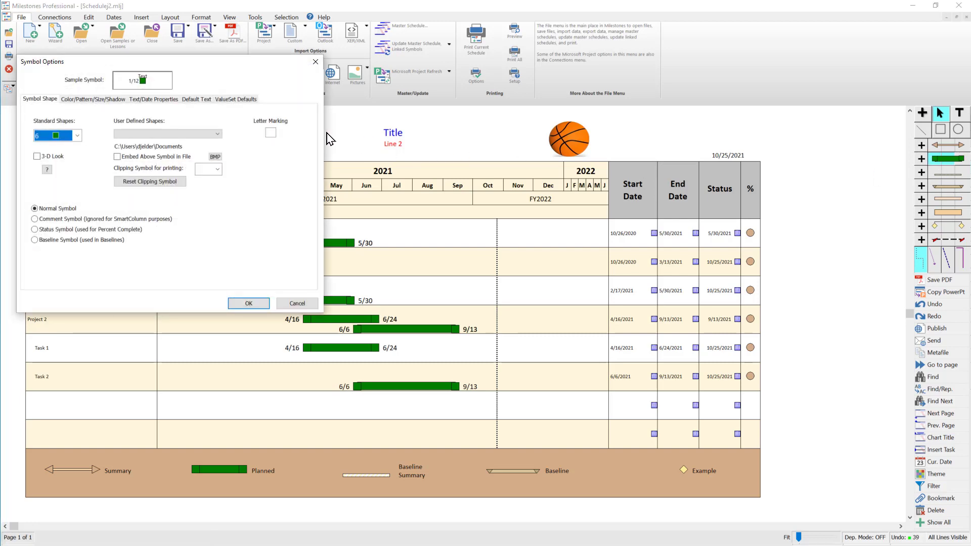
pyautogui.click(160, 101)
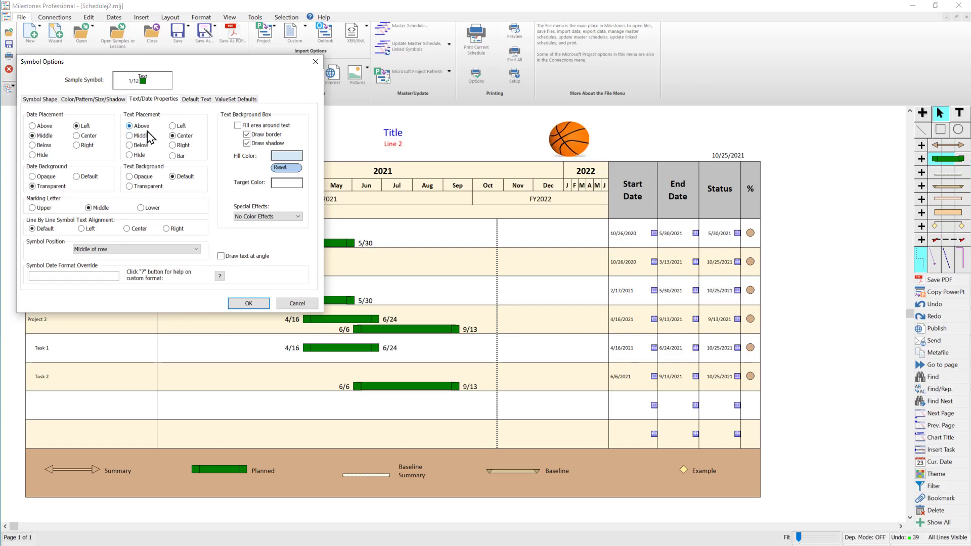
pyautogui.click(173, 156)
pyautogui.click(248, 304)
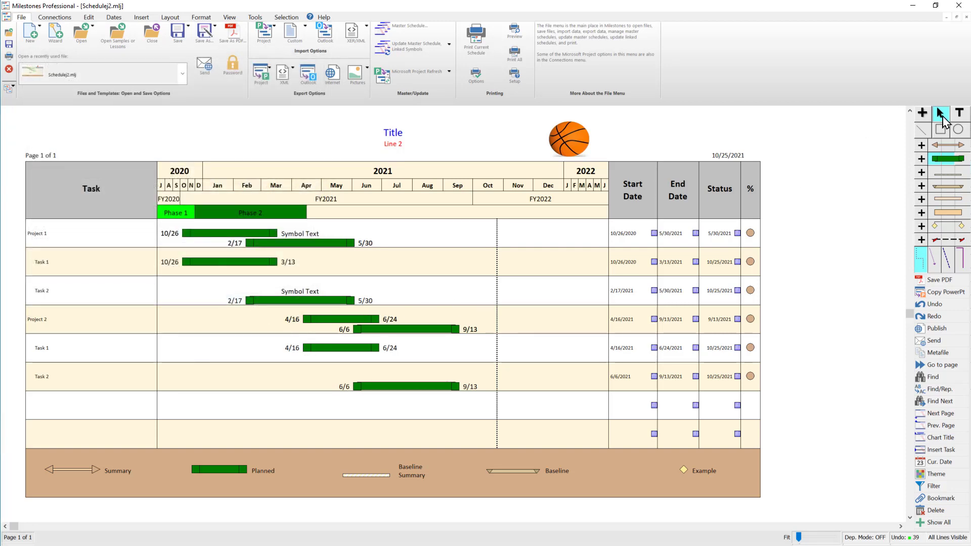
# Add the first text line "More Text" to the start symbol of Project 2's Task 1 bar.
pyautogui.click(308, 348)
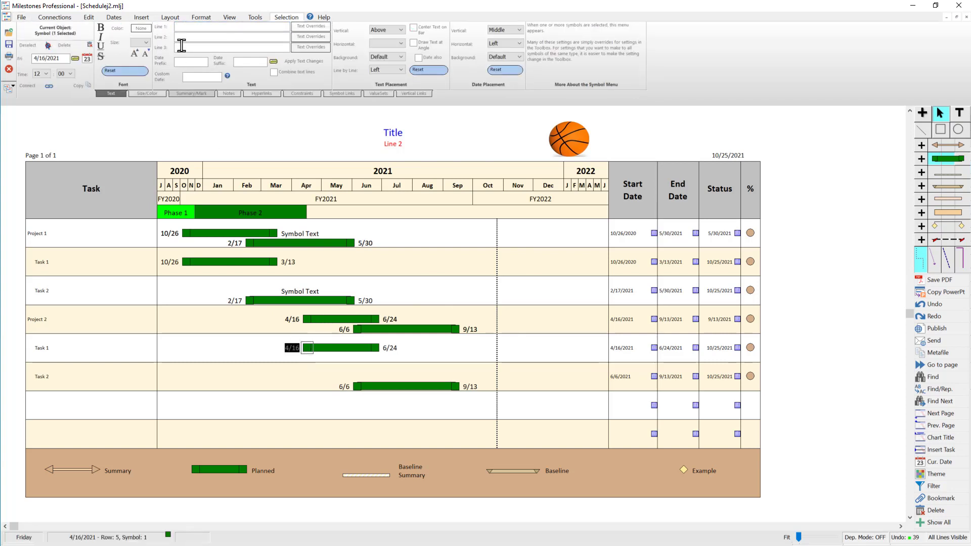
pyautogui.click(188, 29)
pyautogui.write('More Text')
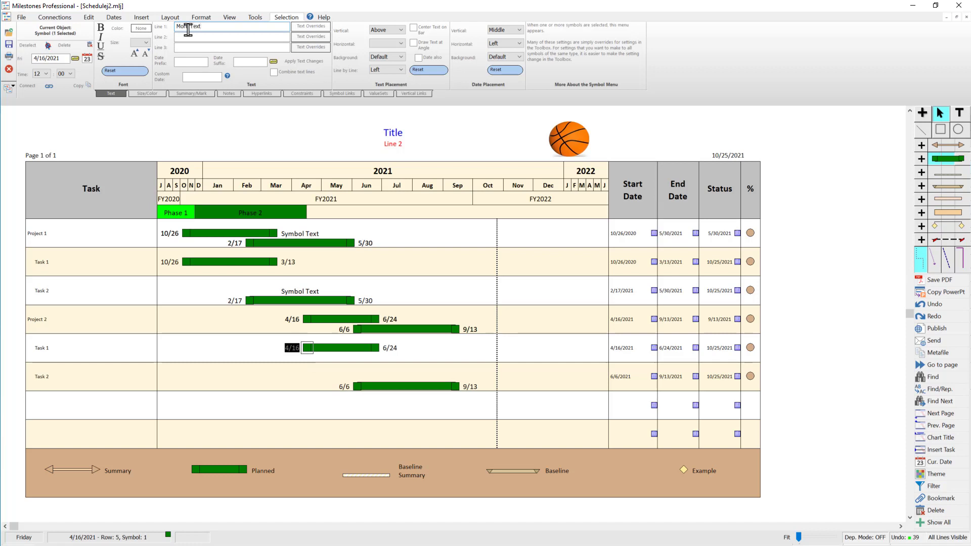
pyautogui.click(286, 63)
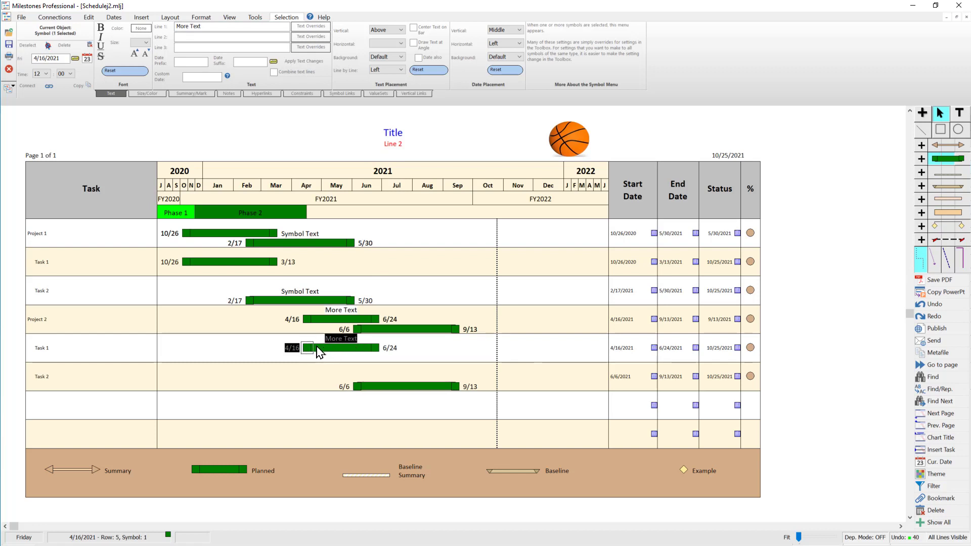
# Add a note reading "Symbol Note" to the start of Project 2's Task 2 bar and display it on the schedule, left of the bar.
pyautogui.click(357, 387)
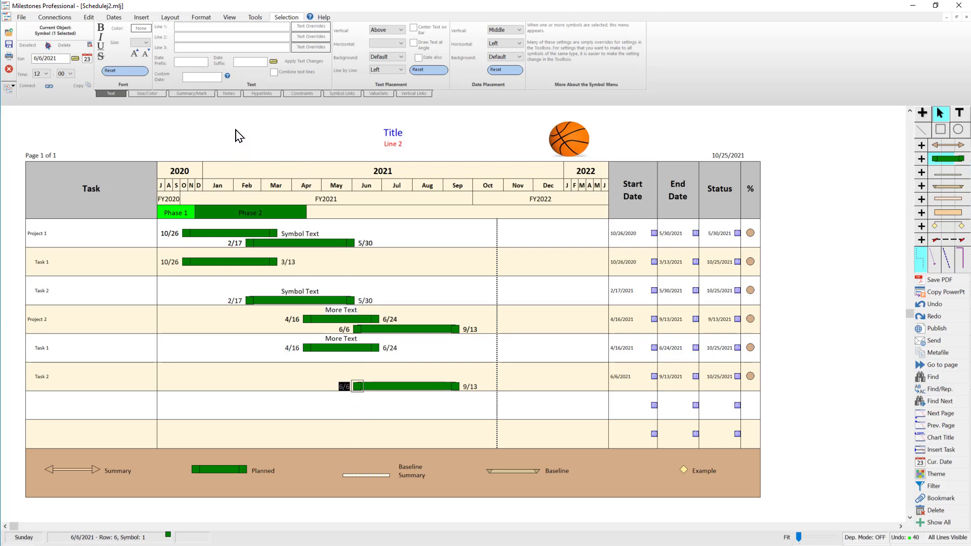
pyautogui.click(230, 94)
pyautogui.click(190, 46)
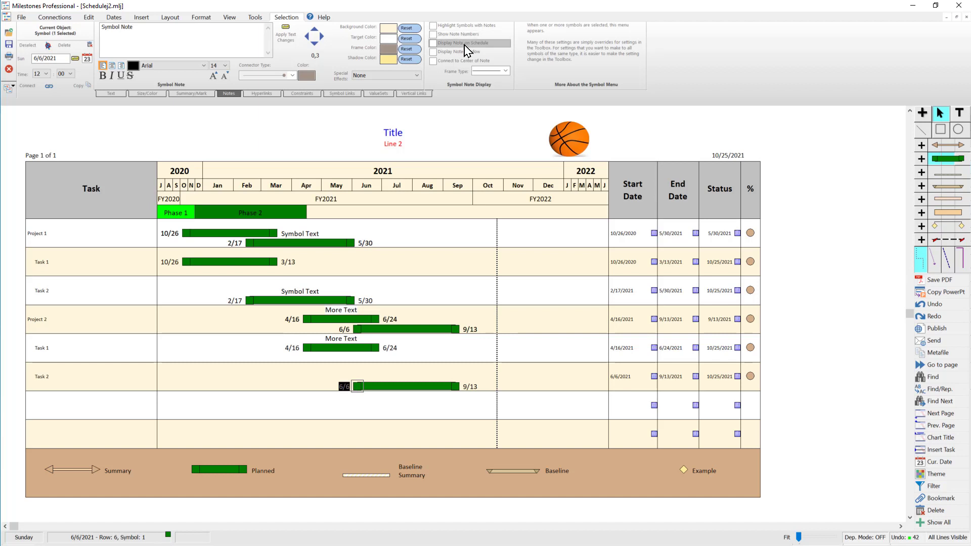
pyautogui.click(465, 44)
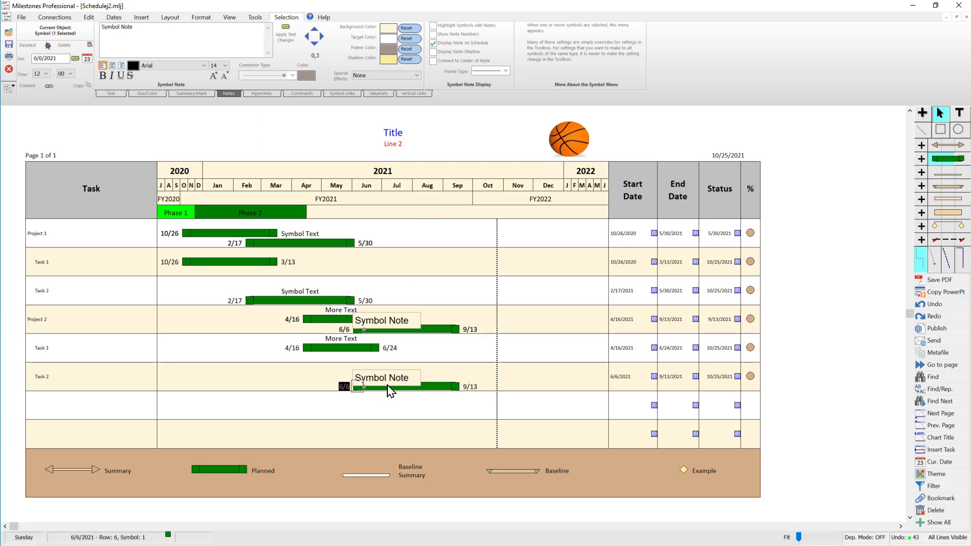
pyautogui.moveTo(399, 384); pyautogui.dragTo(291, 380)
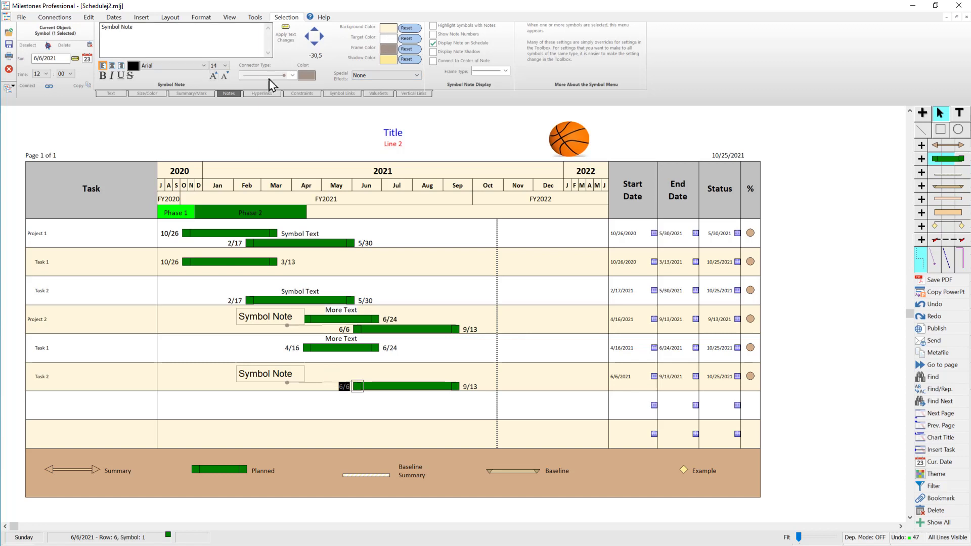
# Try the callout pointer and thought-bubble connector types on the symbol note, repositioning the note above the bar's start.
pyautogui.click(291, 75)
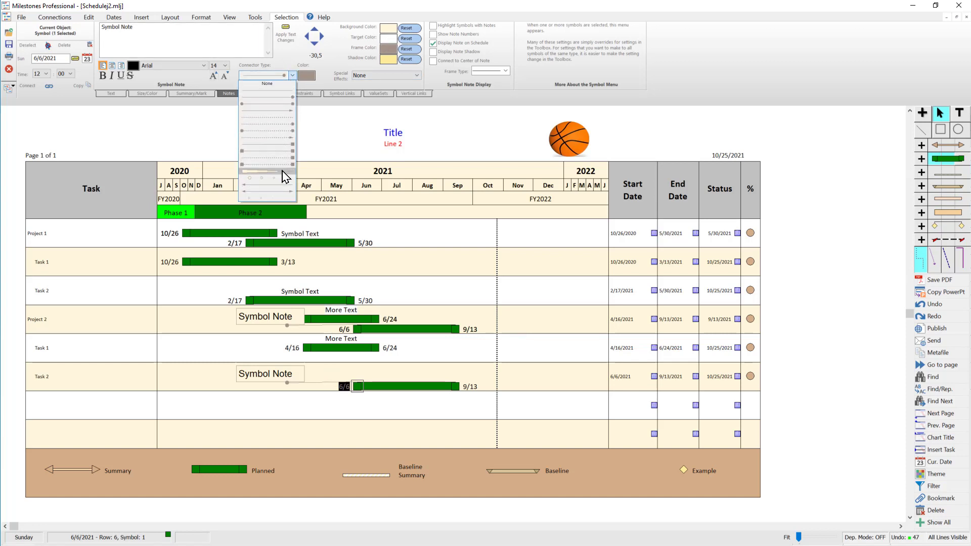
pyautogui.click(282, 171)
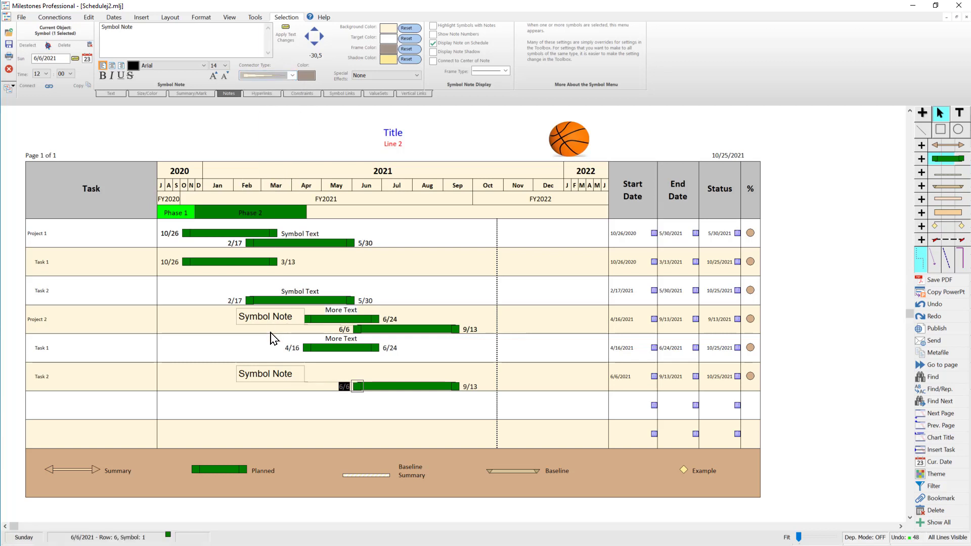
pyautogui.moveTo(359, 368); pyautogui.dragTo(364, 367)
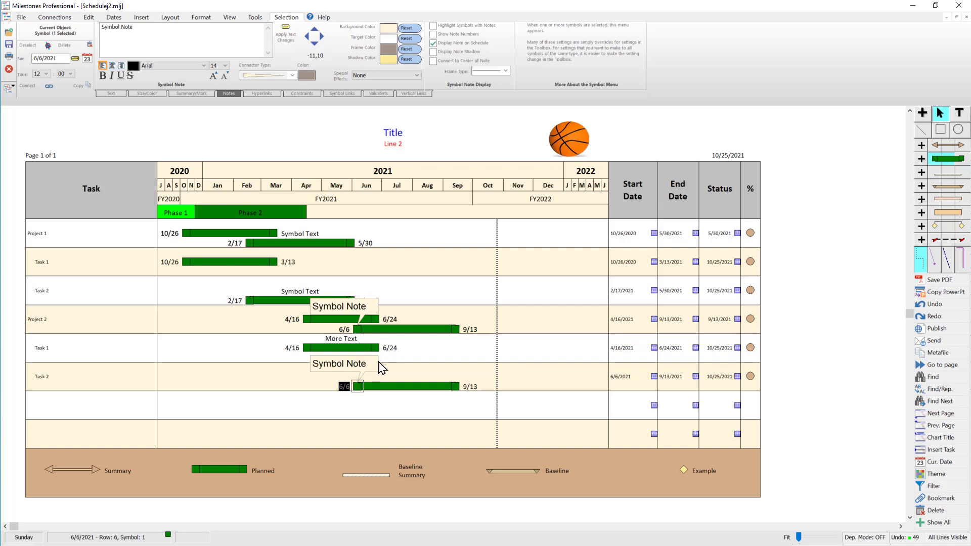
pyautogui.click(292, 75)
pyautogui.click(276, 181)
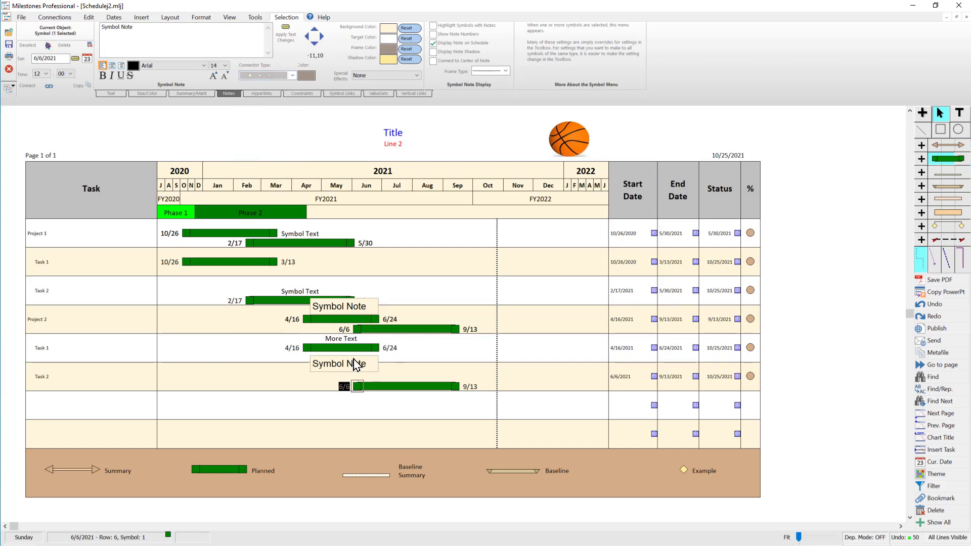
pyautogui.moveTo(347, 372); pyautogui.dragTo(333, 360)
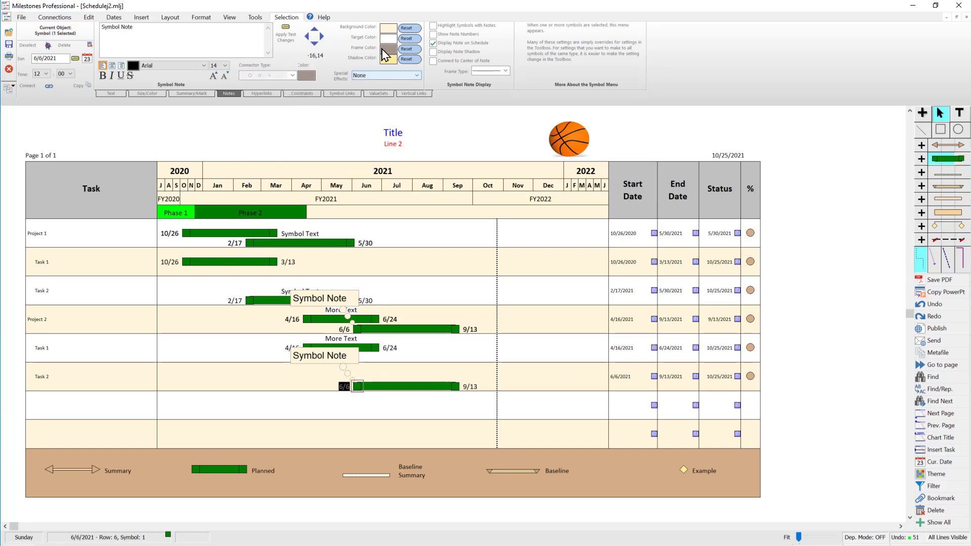
# Restyle the symbol note with no connector and the No Background: Transparent effect, placed well to the left of the Task 2 bar.
pyautogui.click(292, 75)
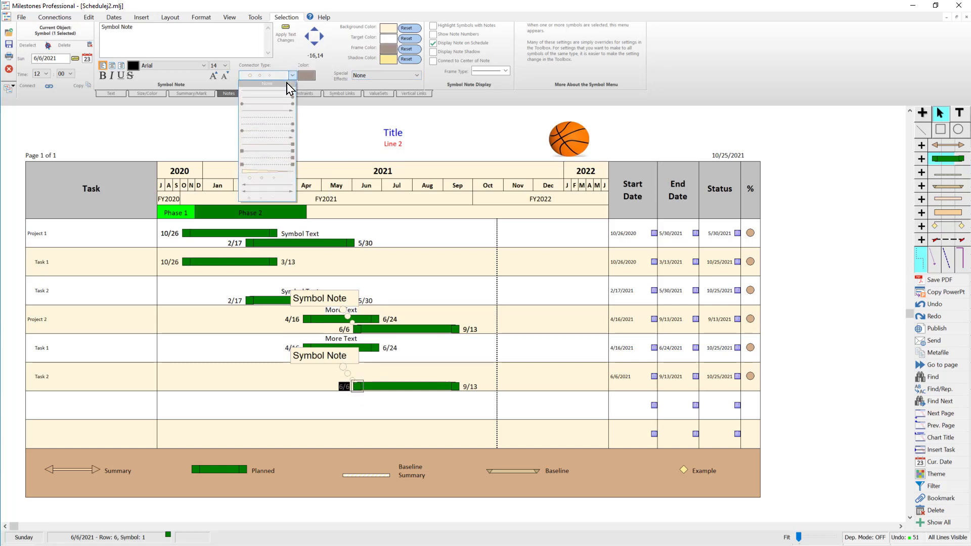
pyautogui.click(287, 83)
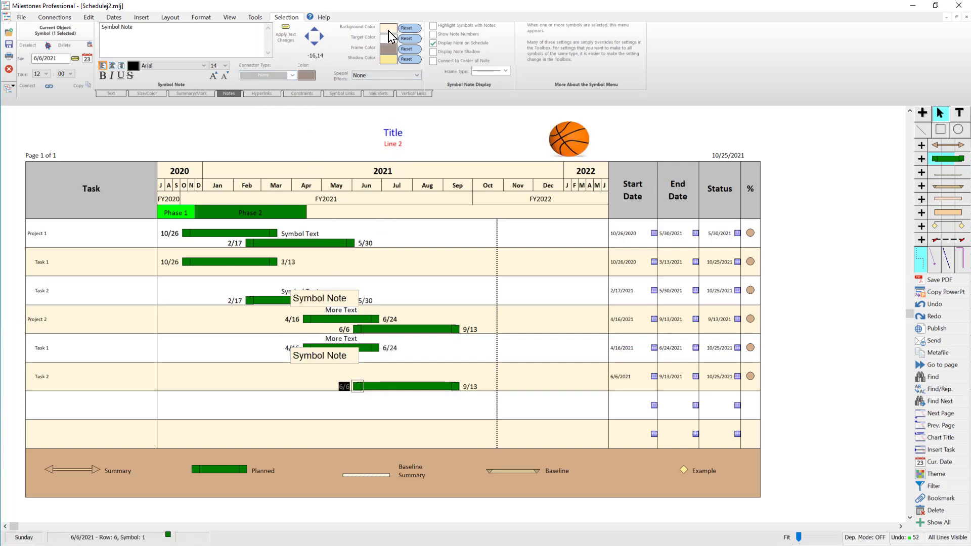
pyautogui.click(362, 77)
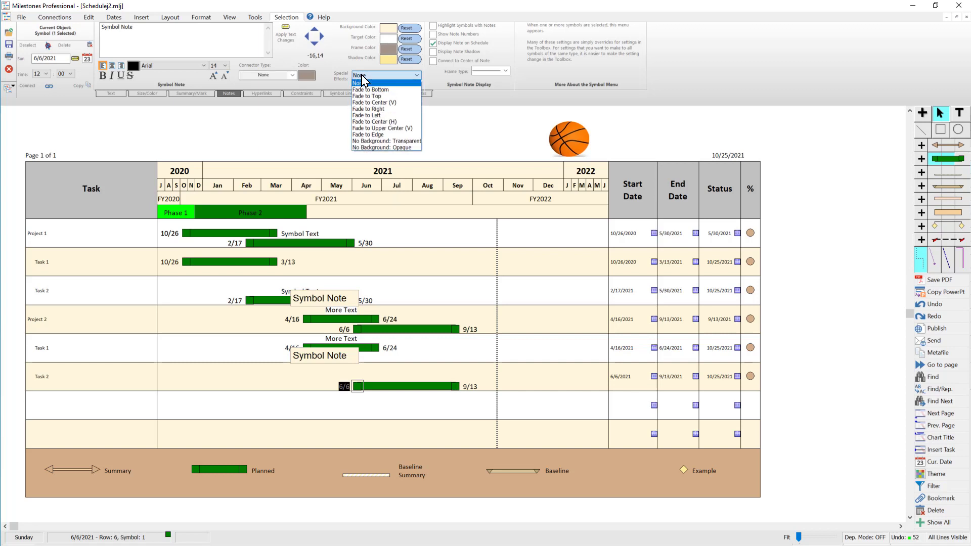
pyautogui.click(399, 141)
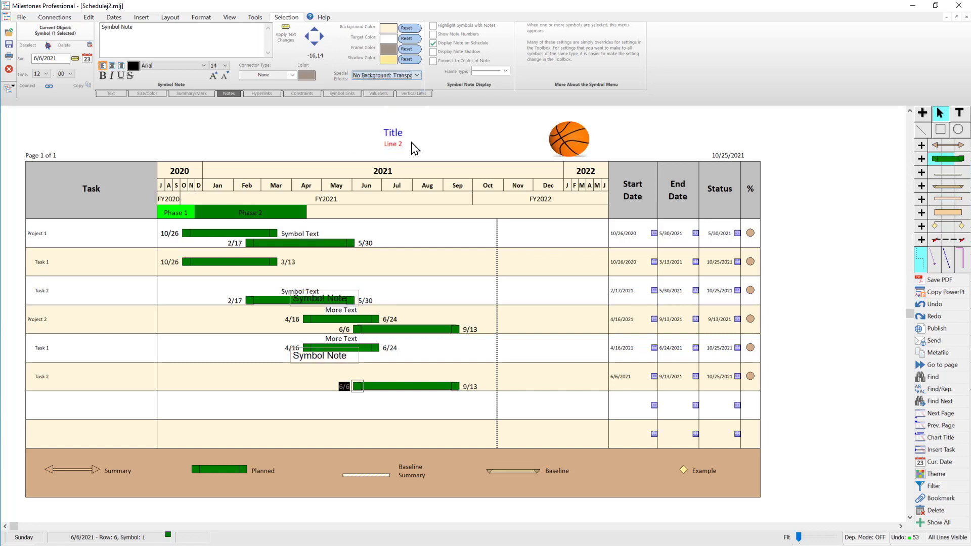
pyautogui.moveTo(332, 363); pyautogui.dragTo(266, 375)
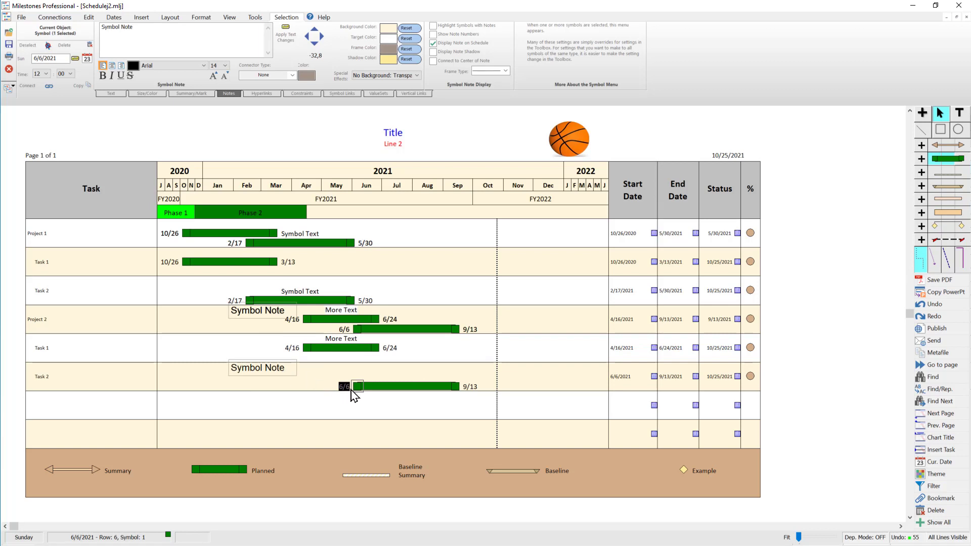
# Move the start of Project 2's Task 2 bar to 5/25 and set the symbol note's frame type to None.
pyautogui.moveTo(357, 386)
pyautogui.mouseDown()
pyautogui.moveTo(328, 386)
pyautogui.moveTo(345, 386)
pyautogui.mouseUp()
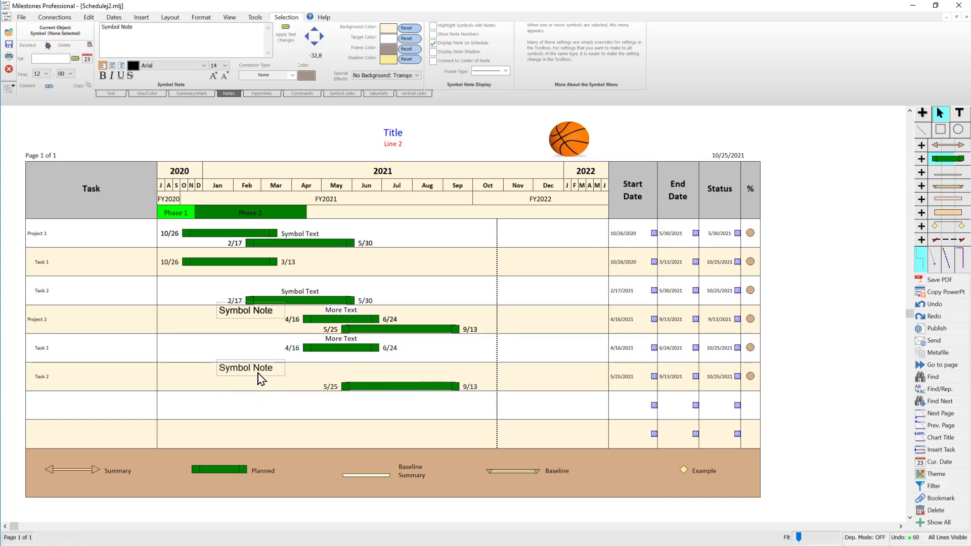
pyautogui.click(475, 71)
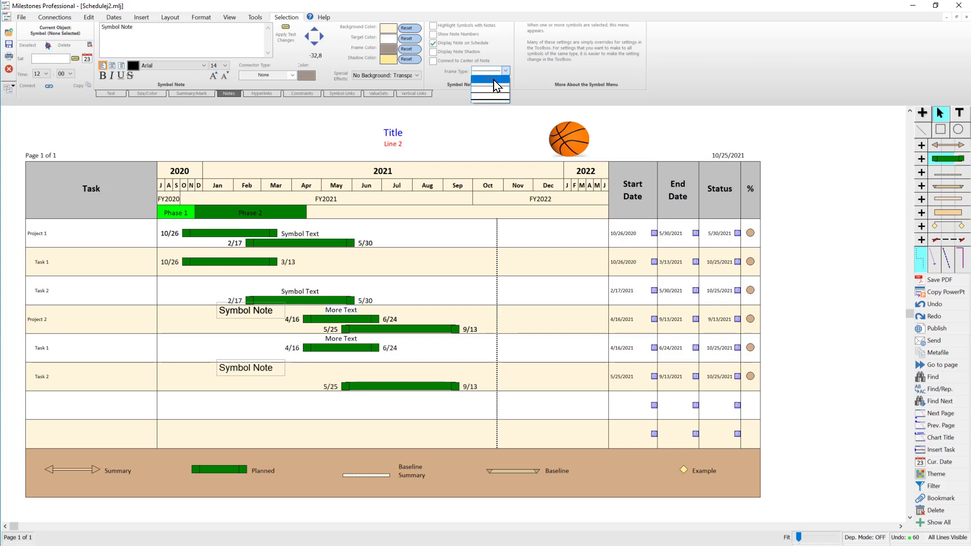
pyautogui.click(494, 80)
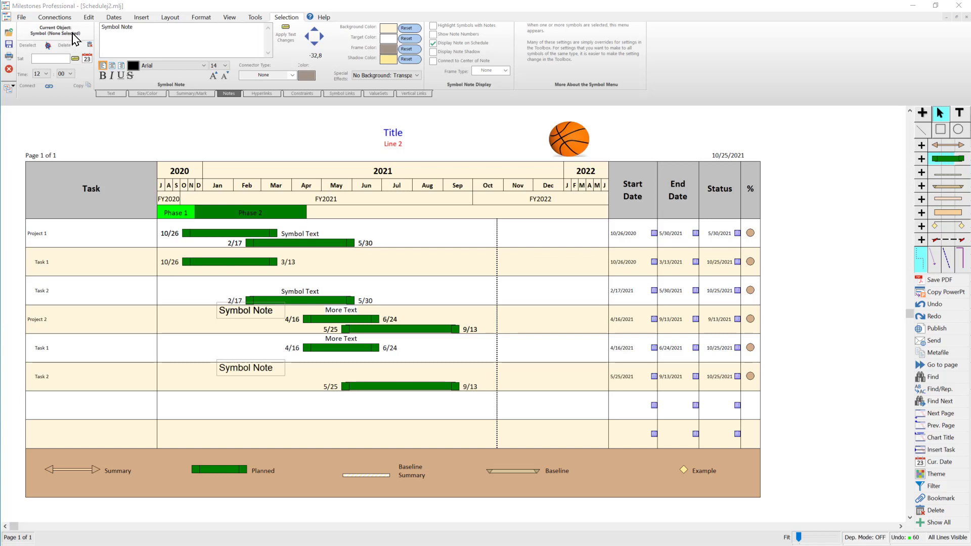
# Remove the frame from the symbol note on Project 2's Task 2 bar and move the bar's start to 6/18.
pyautogui.click(346, 387)
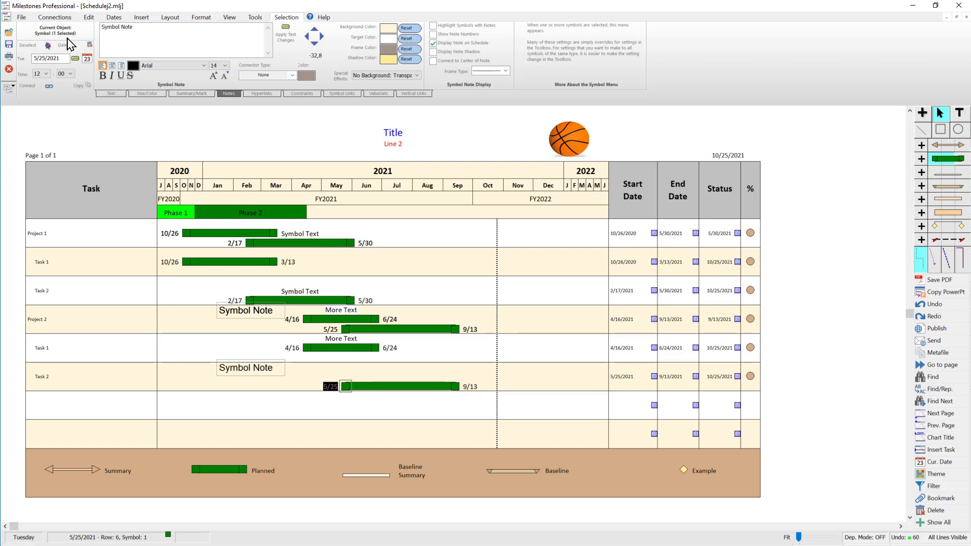
pyautogui.click(493, 76)
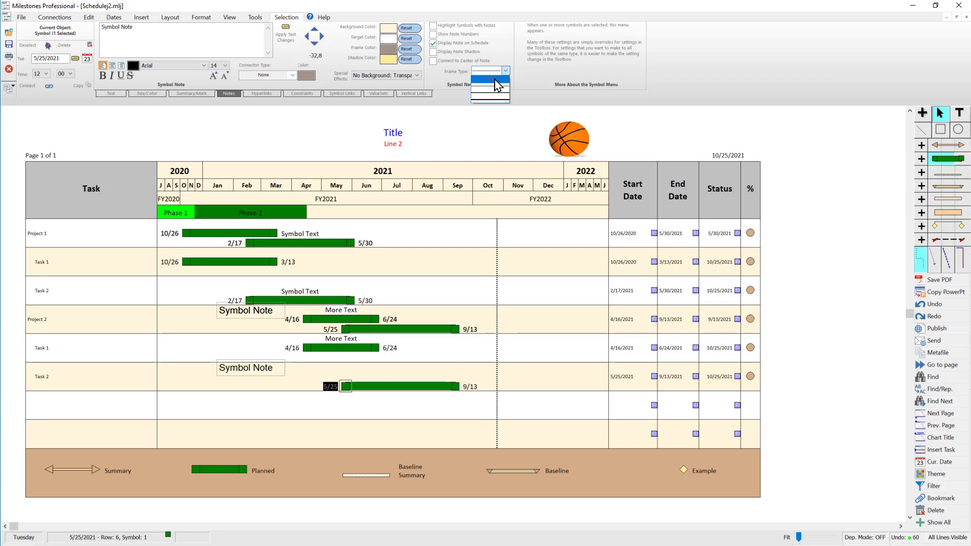
pyautogui.click(497, 81)
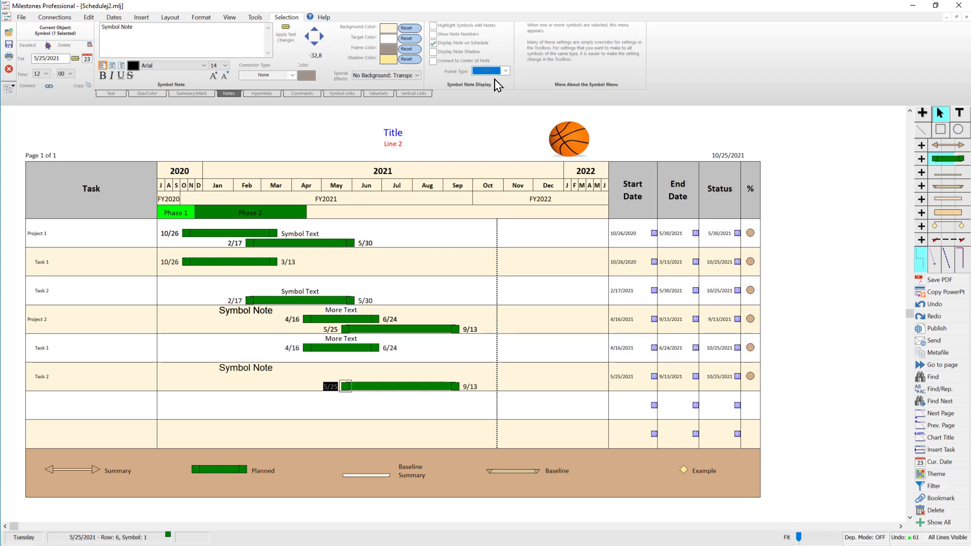
pyautogui.moveTo(346, 386); pyautogui.dragTo(368, 386)
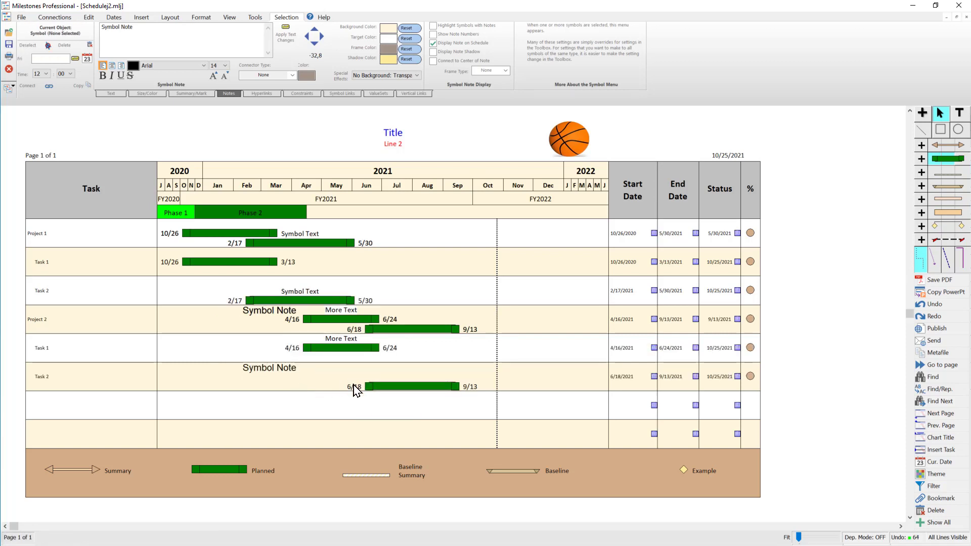
# Add a note reading "Note 2" to the start of Project 2's Task 1 bar and display it left of the bar.
pyautogui.click(309, 350)
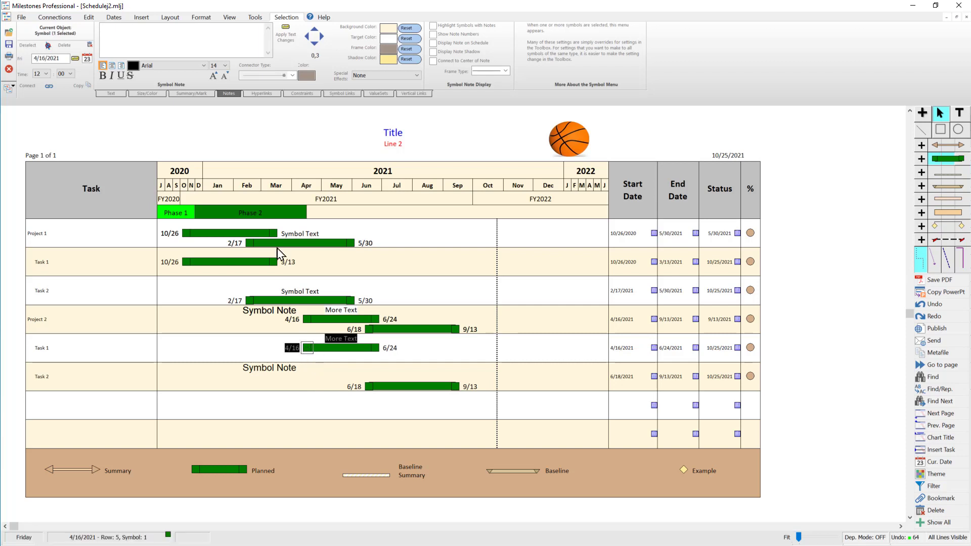
pyautogui.click(205, 34)
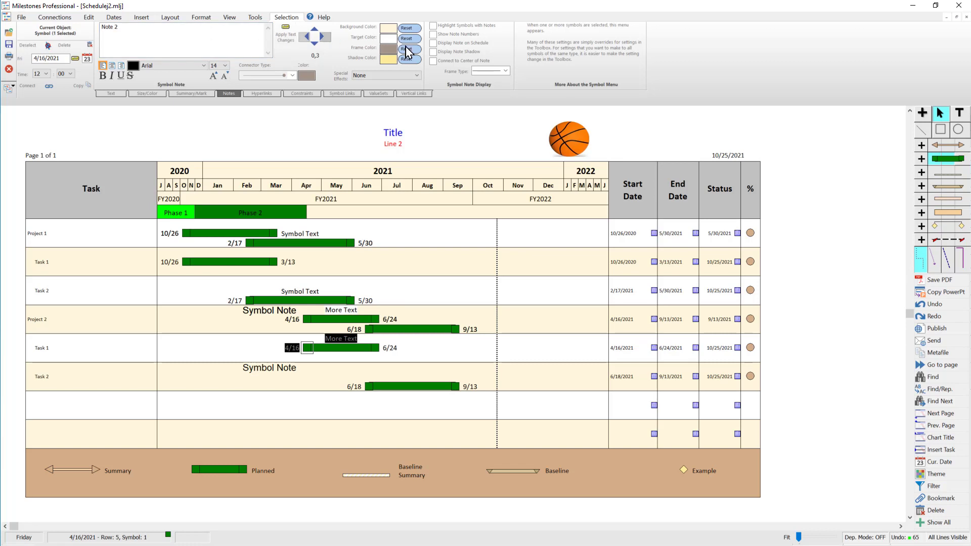
pyautogui.click(445, 43)
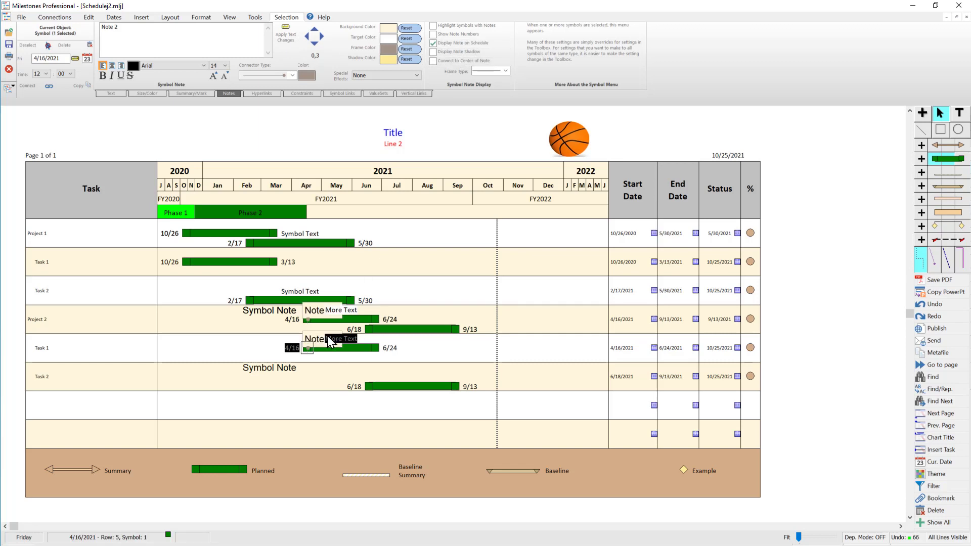
pyautogui.moveTo(305, 341); pyautogui.dragTo(230, 349)
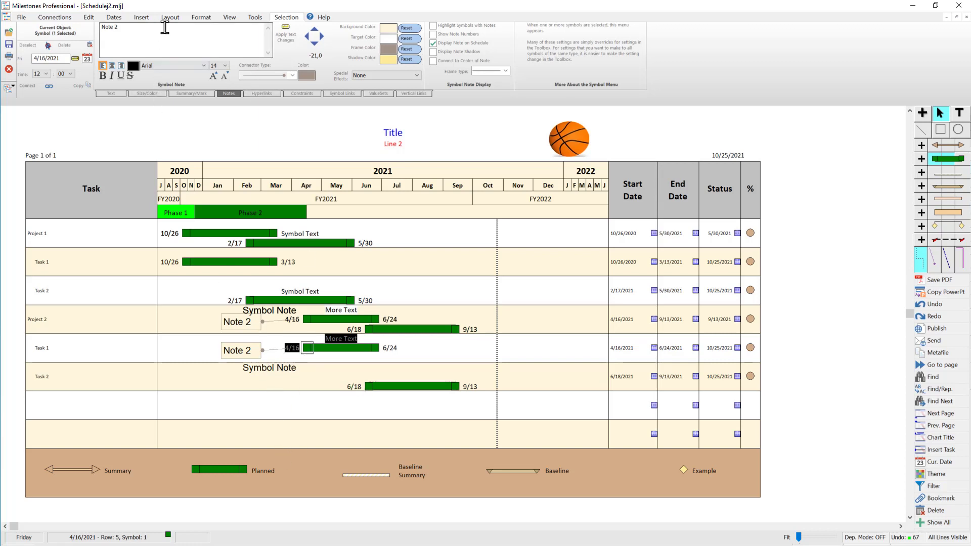
# Set the symbol note defaults to display on the schedule, with bold 12-point text and no connector.
pyautogui.click(198, 19)
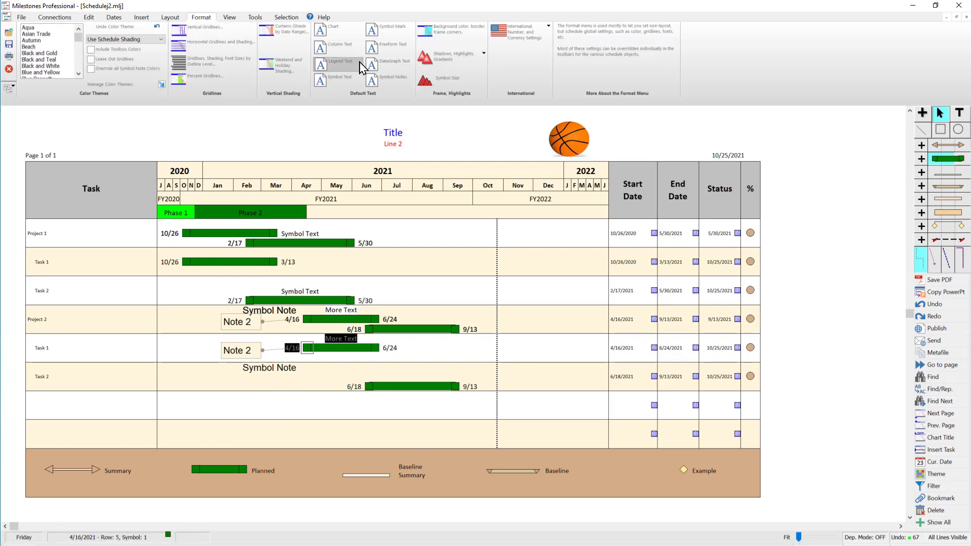
pyautogui.click(404, 83)
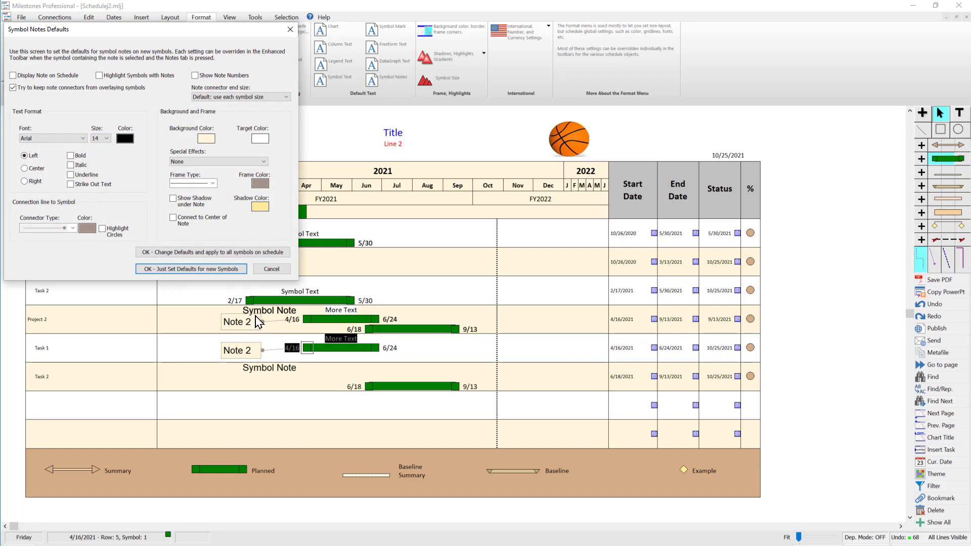
pyautogui.click(52, 76)
pyautogui.click(104, 138)
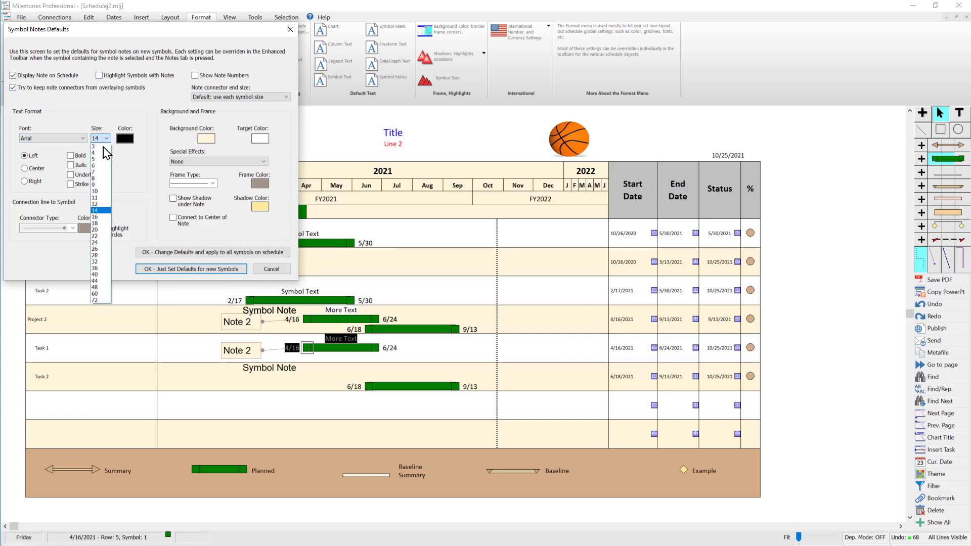
pyautogui.click(101, 204)
pyautogui.click(70, 156)
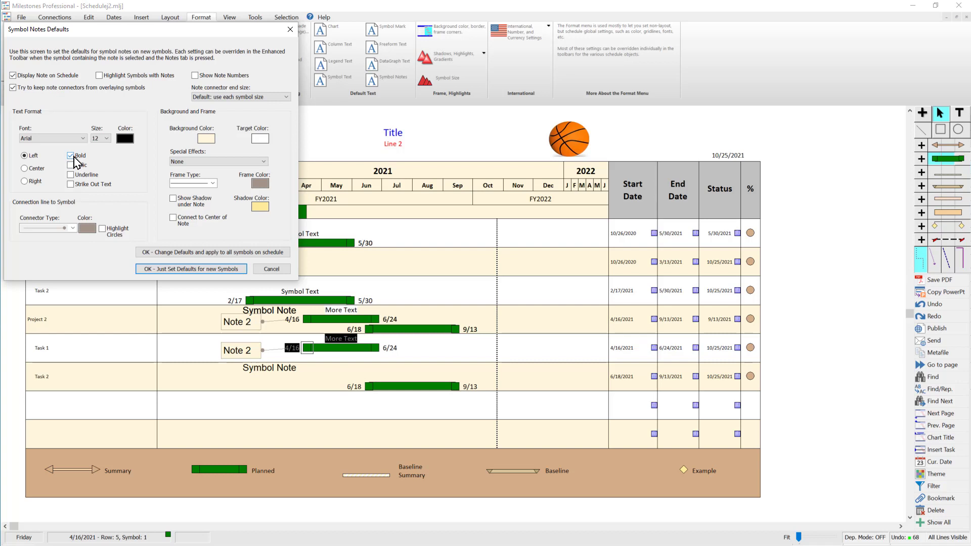
pyautogui.click(73, 228)
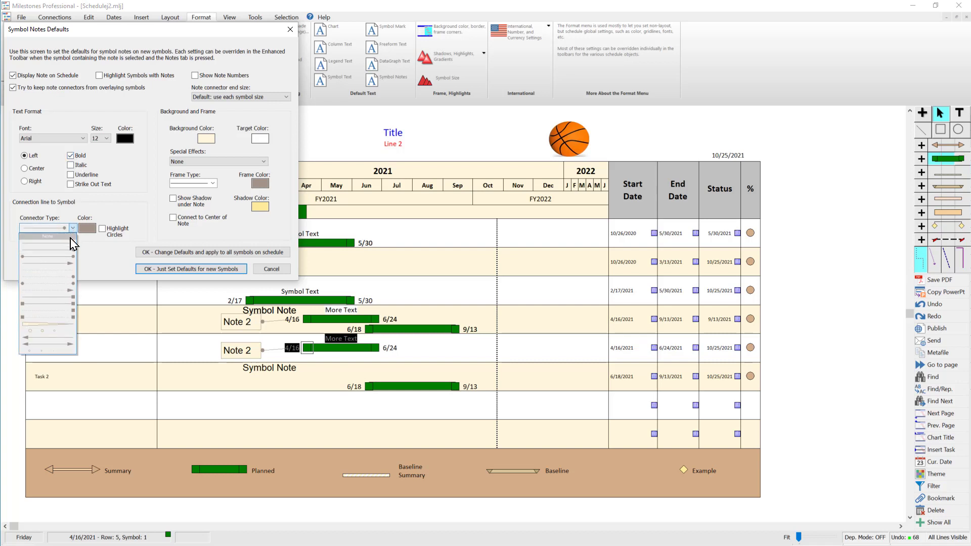
pyautogui.click(71, 237)
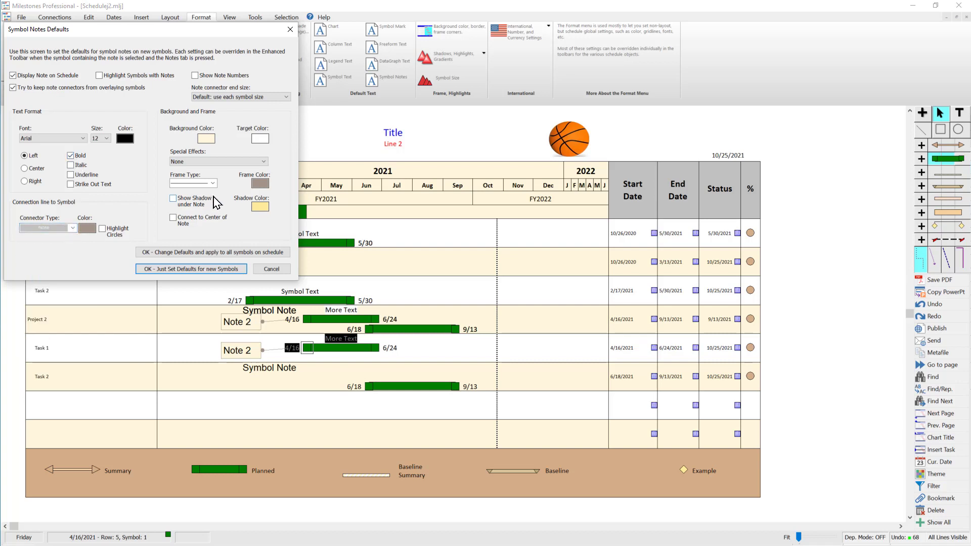
# Set the default note effect to No Background and the frame type to None, applying the defaults to all symbols on the schedule.
pyautogui.click(219, 162)
pyautogui.click(212, 227)
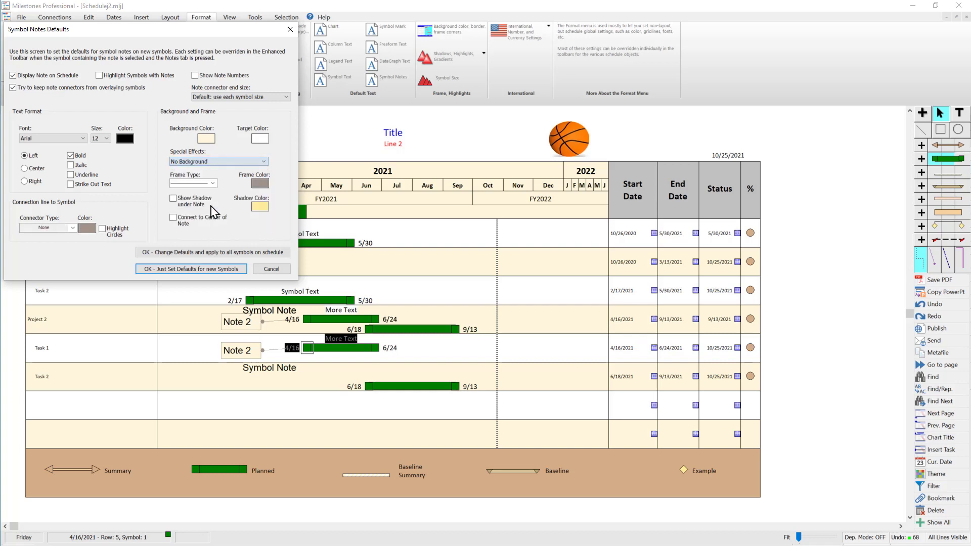
pyautogui.click(214, 185)
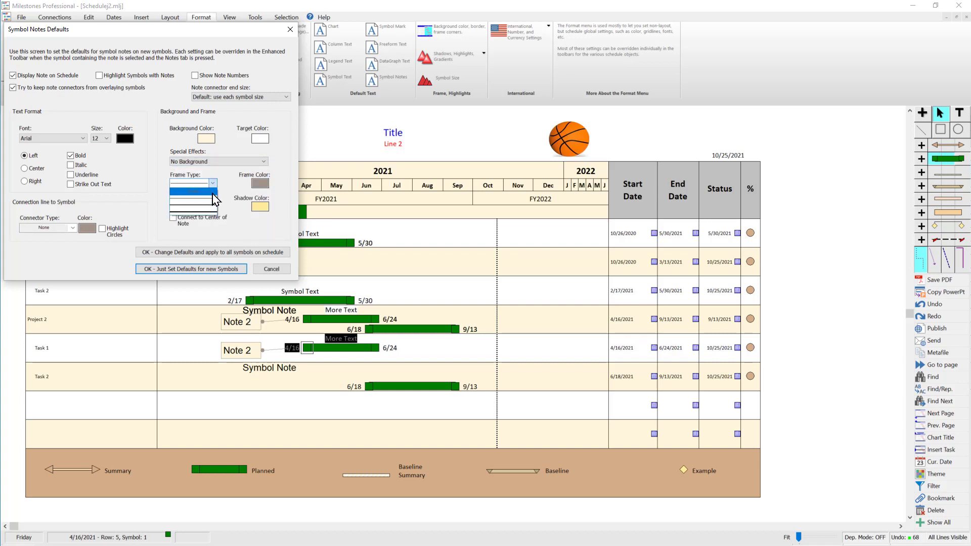
pyautogui.click(215, 198)
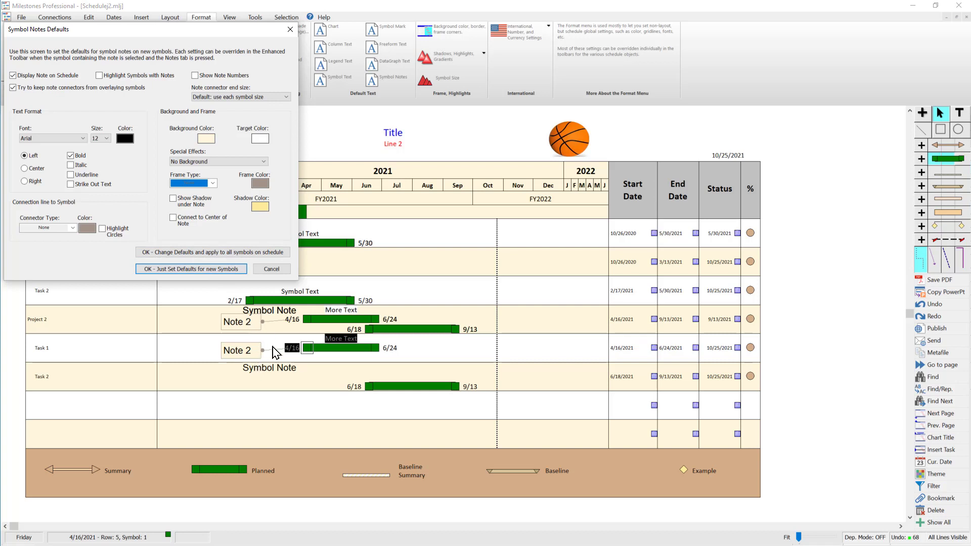
pyautogui.click(199, 256)
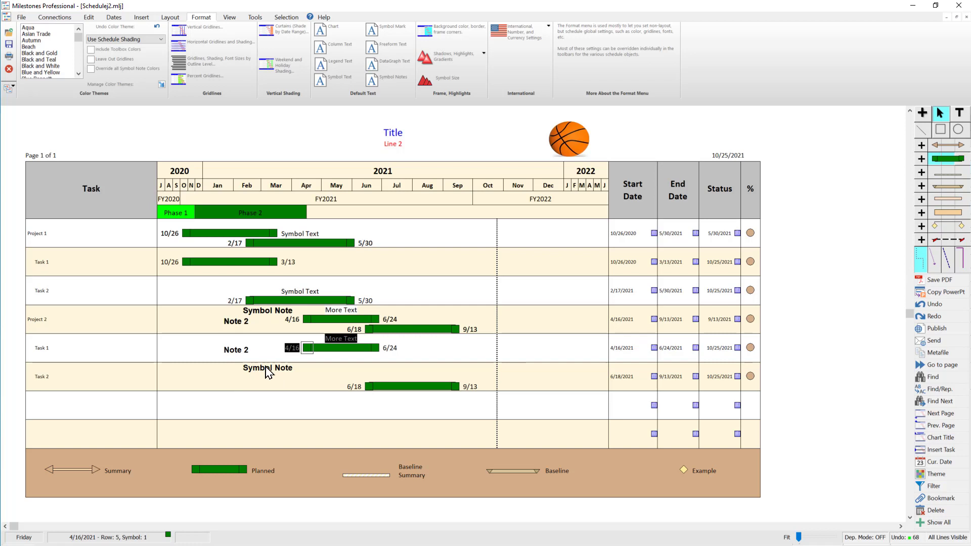
# Move Note 2 closer to Project 2's Task 1 bar and place the Symbol Note just above the start of its Task 2 bar.
pyautogui.click(242, 356)
pyautogui.moveTo(238, 356); pyautogui.dragTo(266, 352)
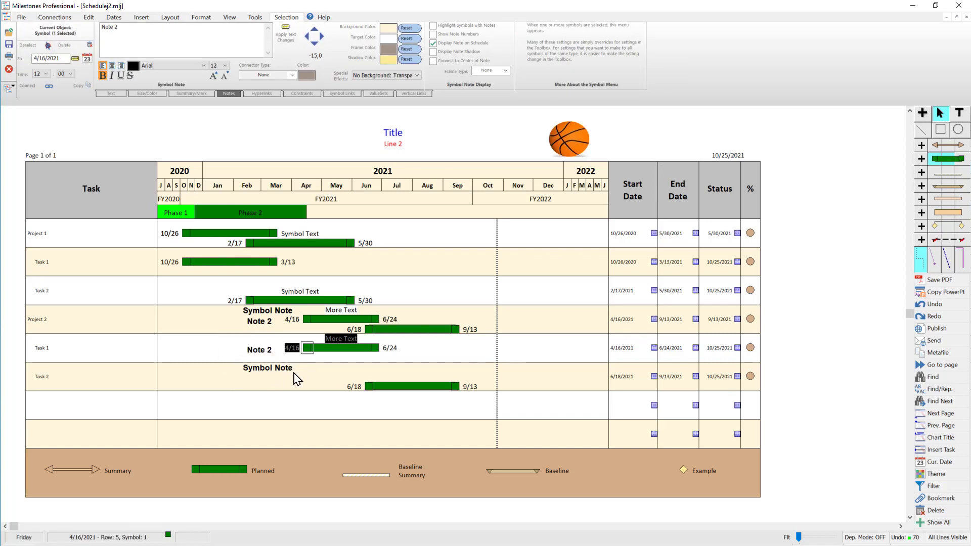
pyautogui.click(302, 387)
pyautogui.moveTo(303, 389); pyautogui.dragTo(389, 378)
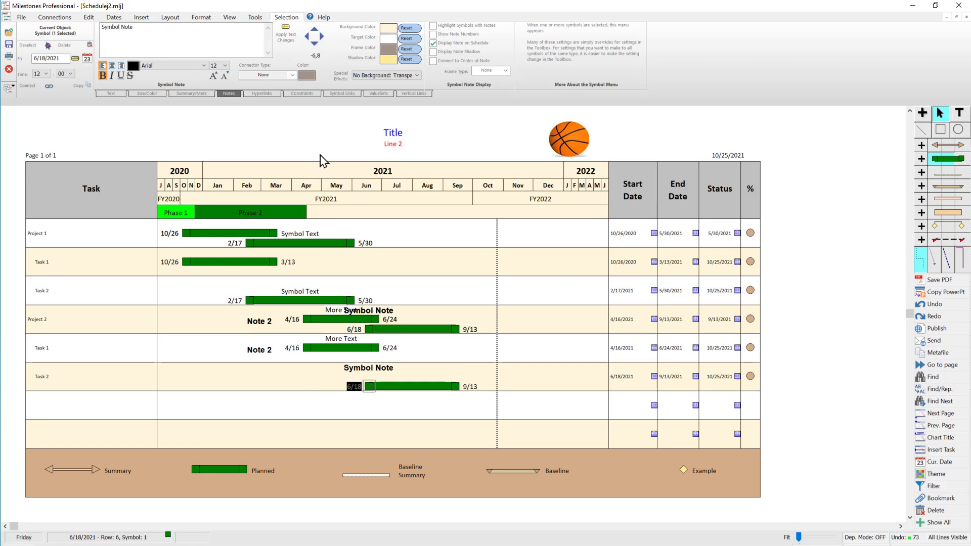
pyautogui.moveTo(389, 373)
pyautogui.mouseDown()
pyautogui.moveTo(363, 372)
pyautogui.moveTo(396, 373)
pyautogui.moveTo(385, 379)
pyautogui.mouseUp()
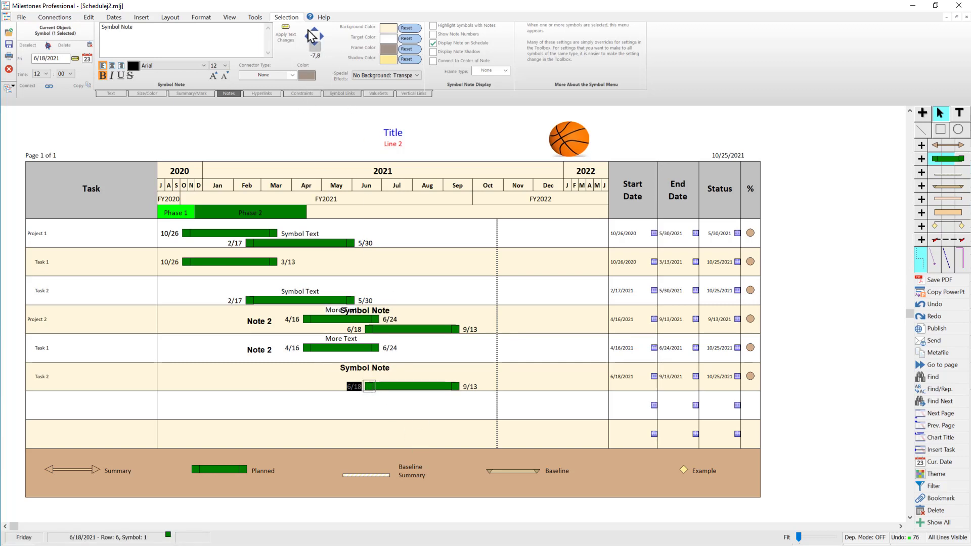
# Nudge the Symbol Note on Project 2's Task 2 bar down to an offset of -6,5.
pyautogui.click(307, 36)
pyautogui.click(314, 46)
pyautogui.click(314, 46)
pyautogui.click(314, 47)
pyautogui.click(314, 46)
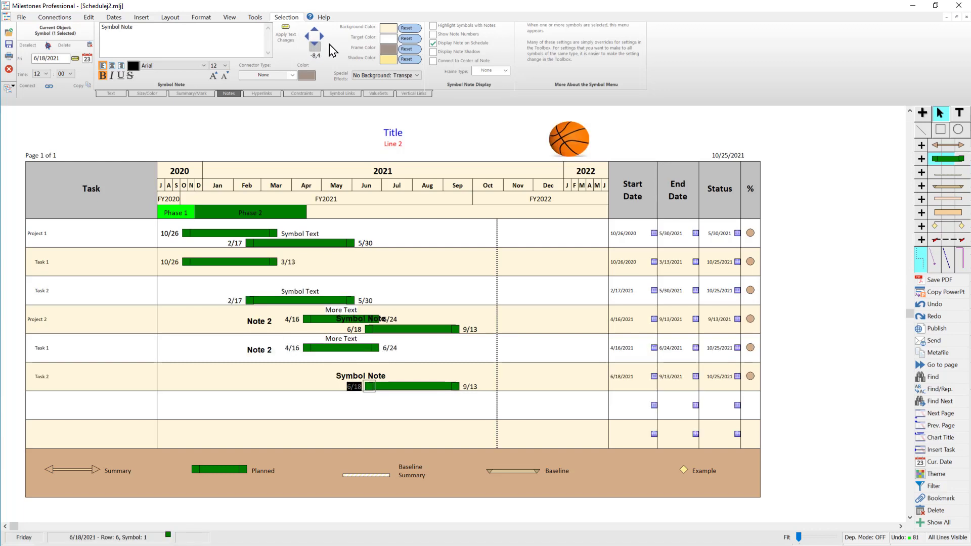
pyautogui.click(325, 40)
pyautogui.click(325, 39)
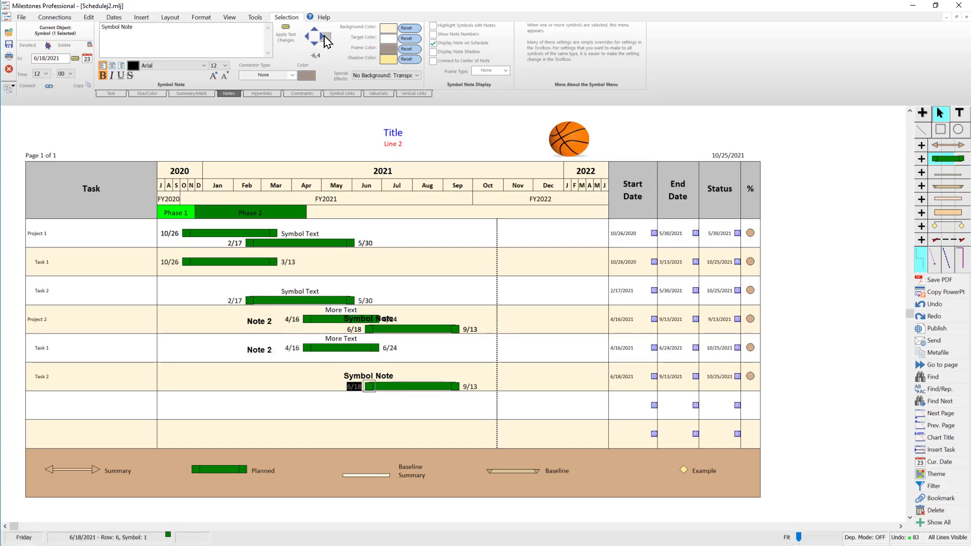
pyautogui.click(314, 29)
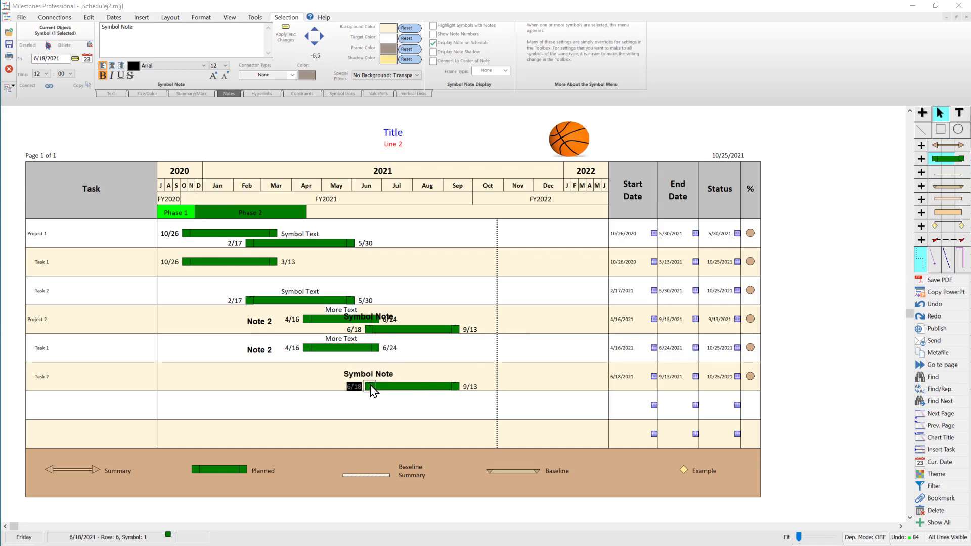
# Hide the notes on Project 2's Task 1 and Task 2 bars from the schedule.
pyautogui.click(307, 348)
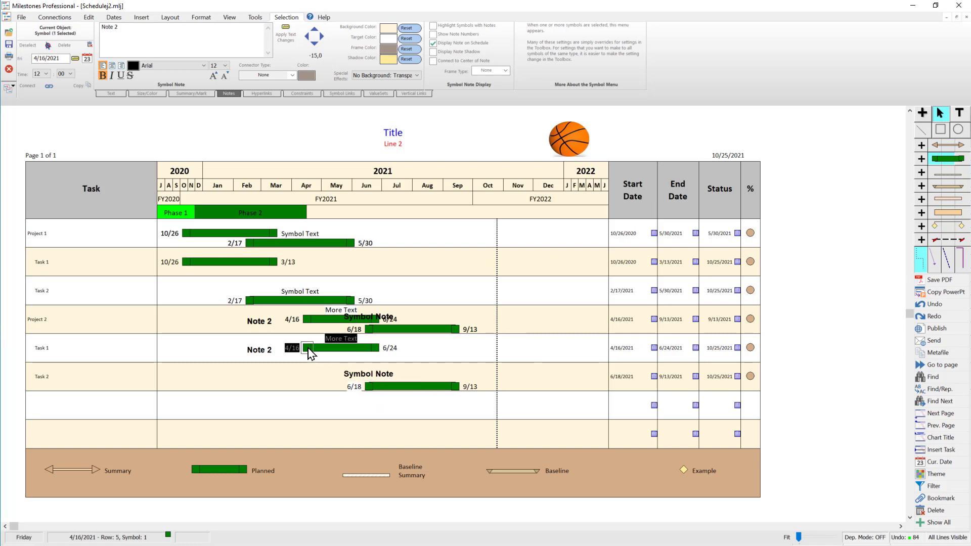
pyautogui.click(451, 43)
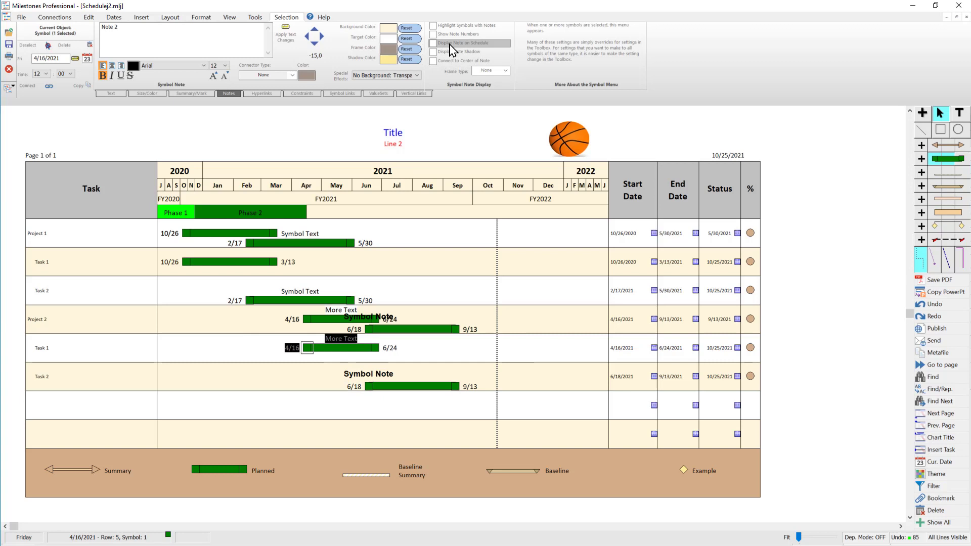
pyautogui.click(369, 386)
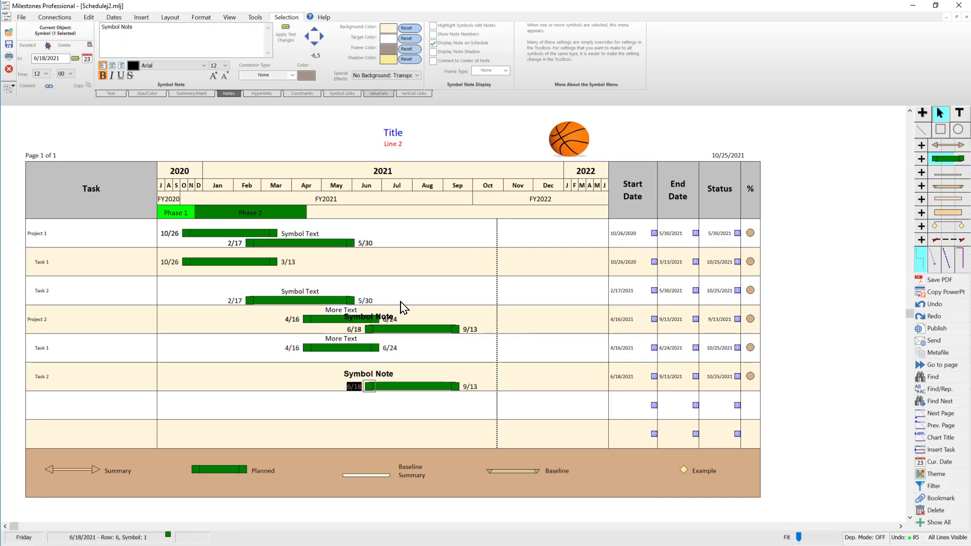
pyautogui.click(433, 43)
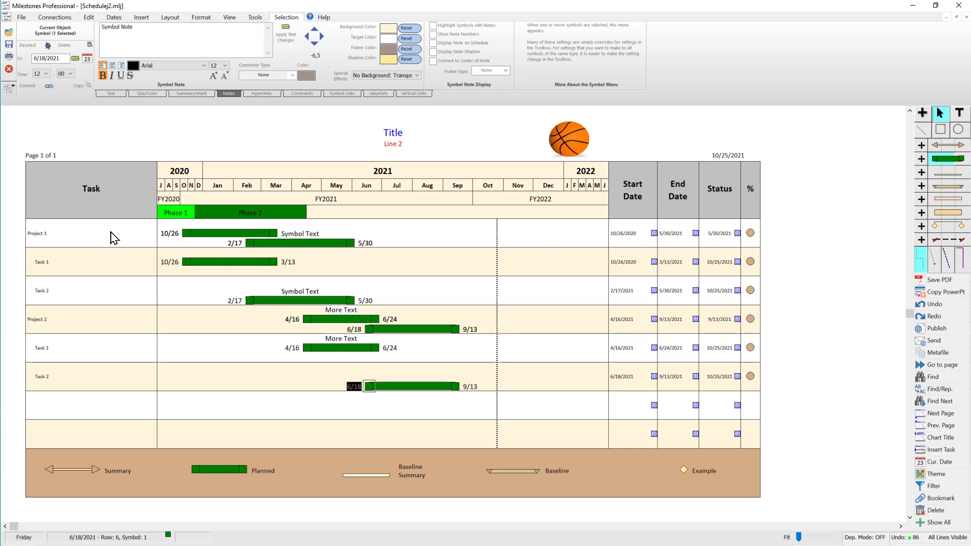
# Shade the Project 1 row bright green, RGB(153,255,102), across the left columns, schedule area and right columns.
pyautogui.click(202, 18)
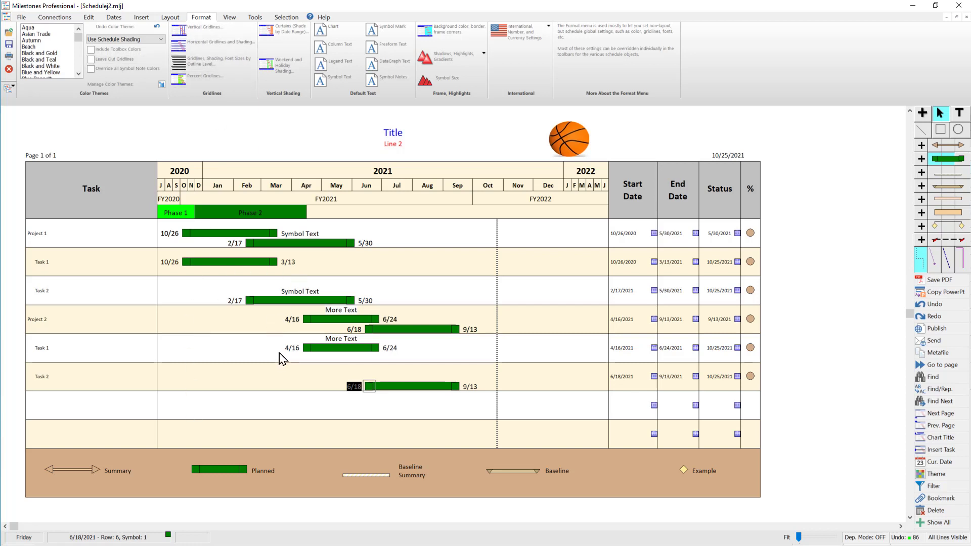
pyautogui.click(89, 234)
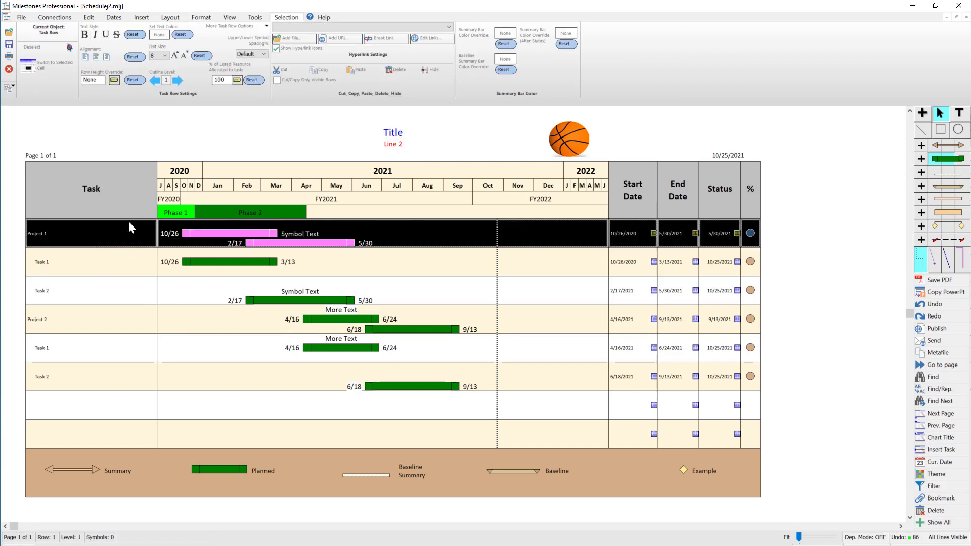
pyautogui.click(231, 26)
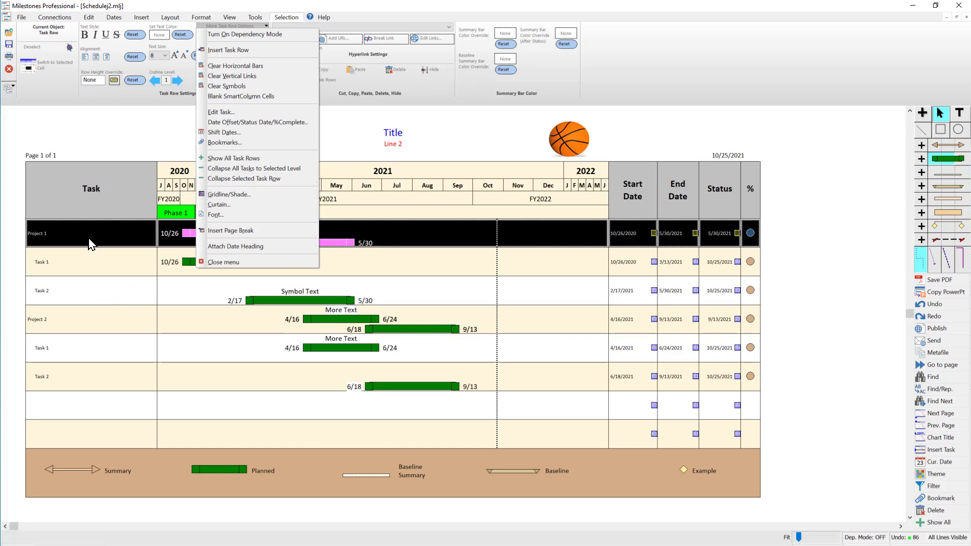
pyautogui.click(248, 202)
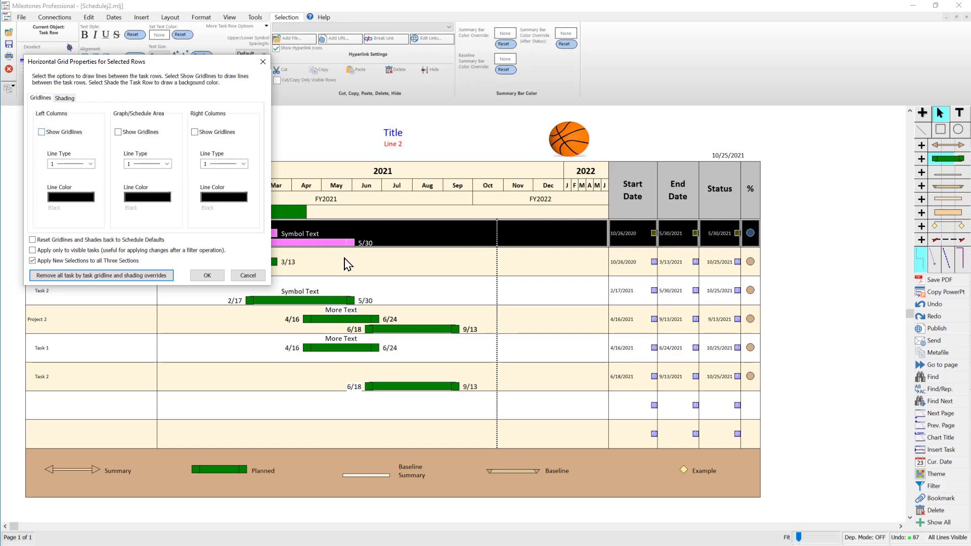
pyautogui.click(71, 104)
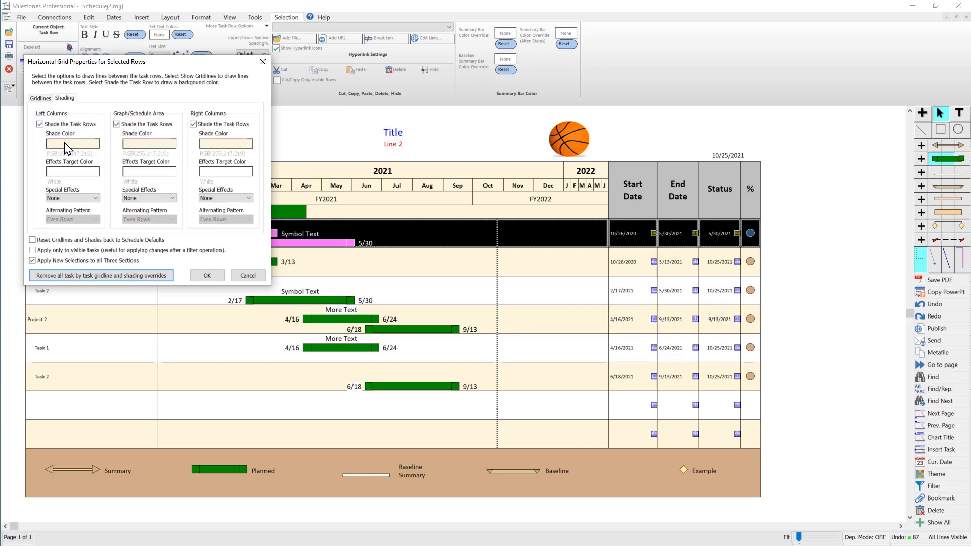
pyautogui.click(90, 146)
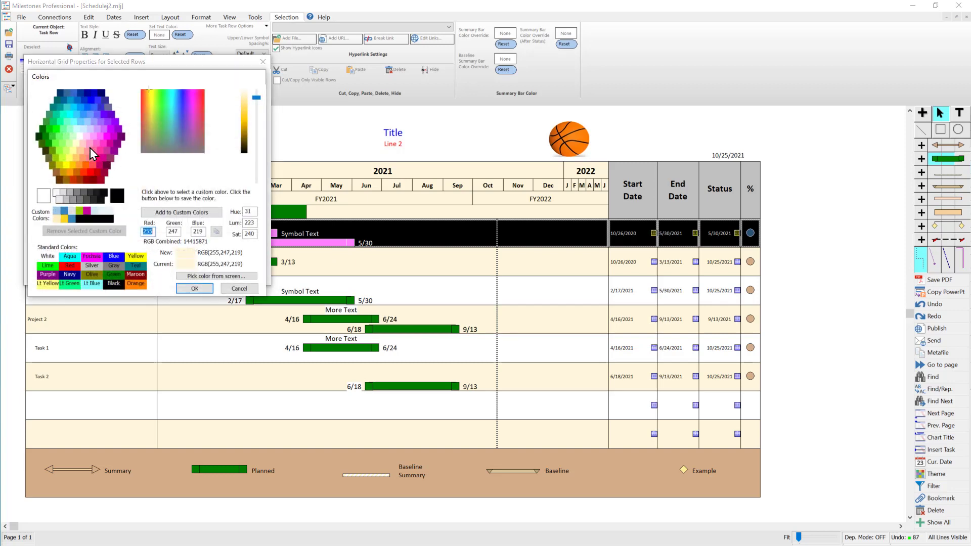
pyautogui.click(63, 145)
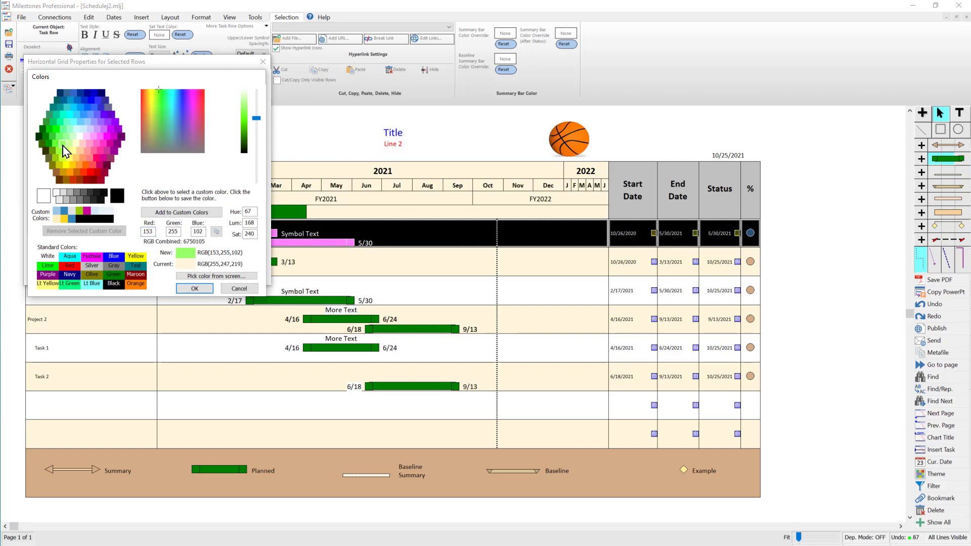
pyautogui.click(194, 288)
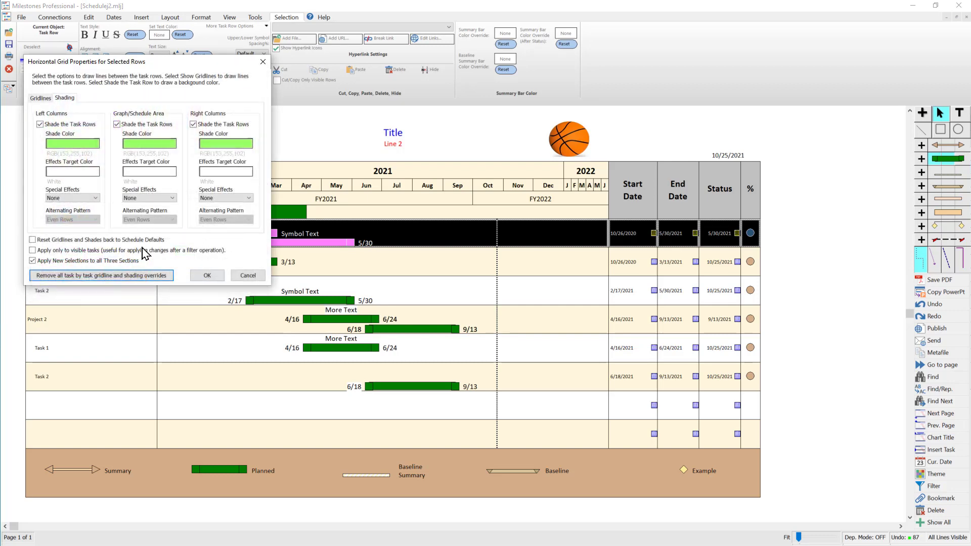
pyautogui.click(207, 275)
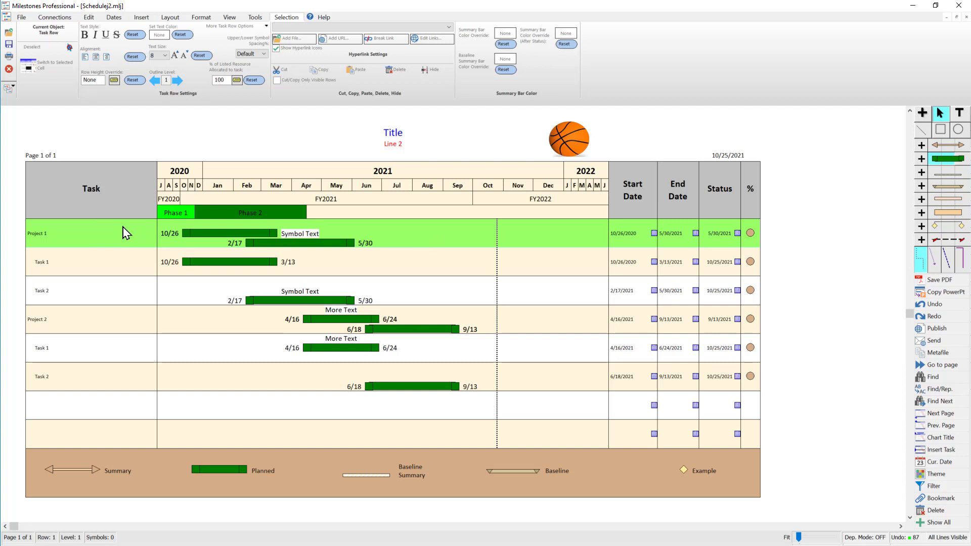
# Turn off the horizontal gridlines in all three sections for Project 1 and its Task 1 and Task 2 rows.
pyautogui.click(123, 231)
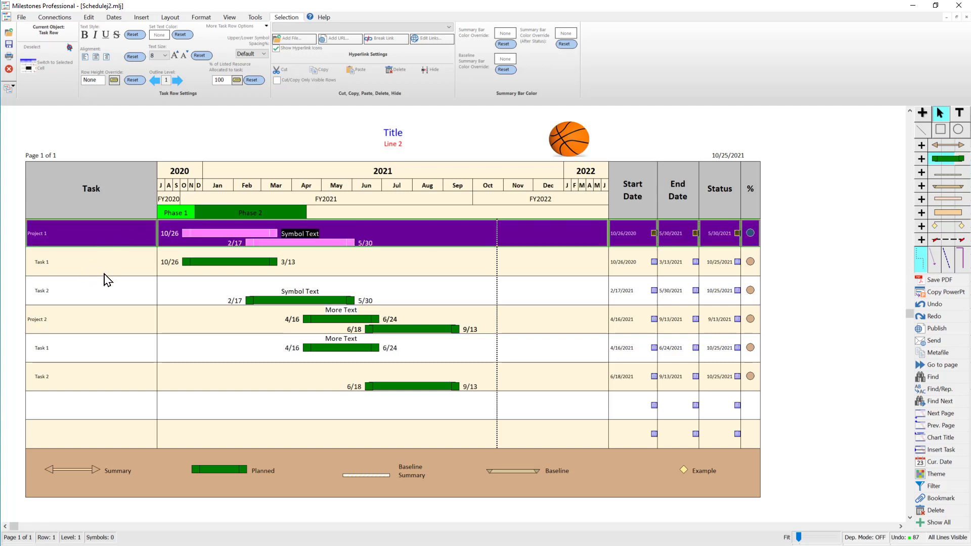
pyautogui.keyDown('shift'); pyautogui.click(106, 291); pyautogui.keyUp('shift')
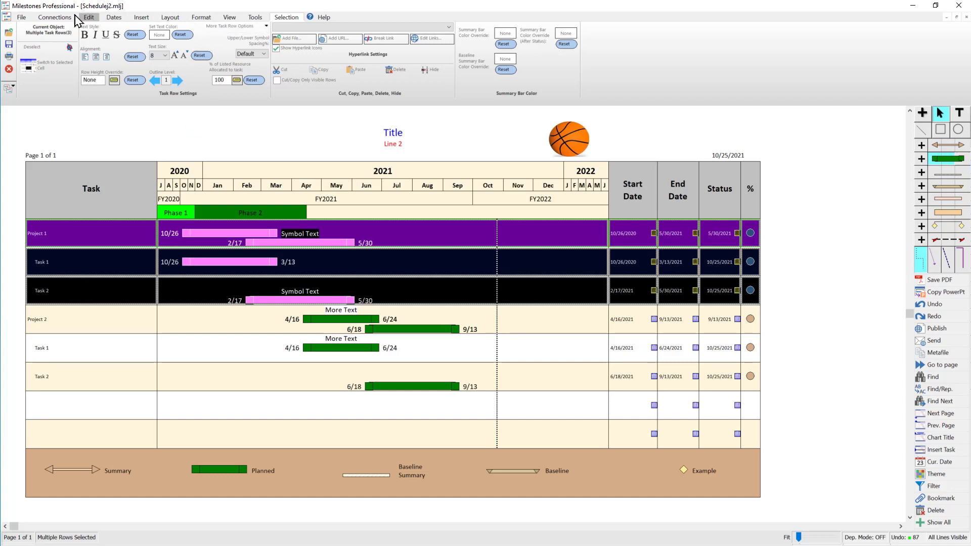
pyautogui.click(240, 28)
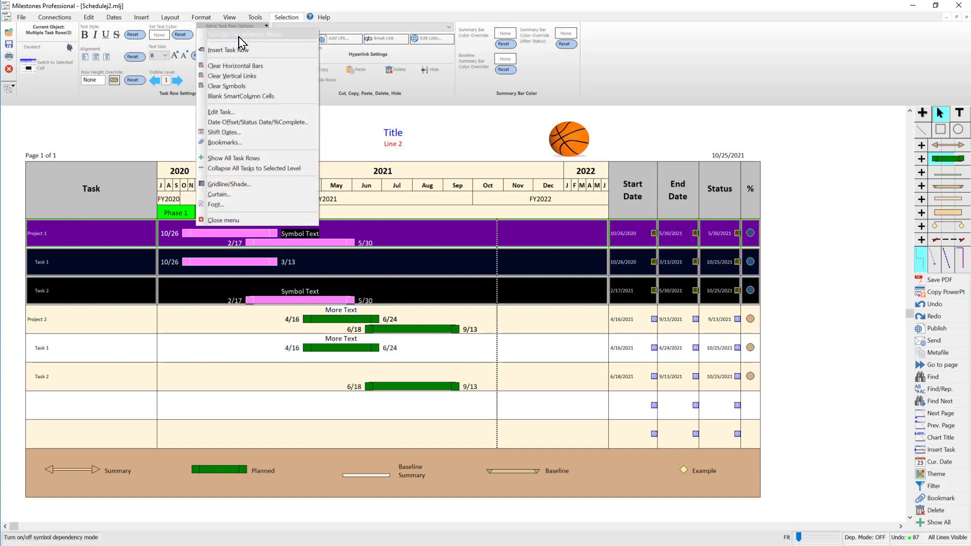
pyautogui.click(235, 184)
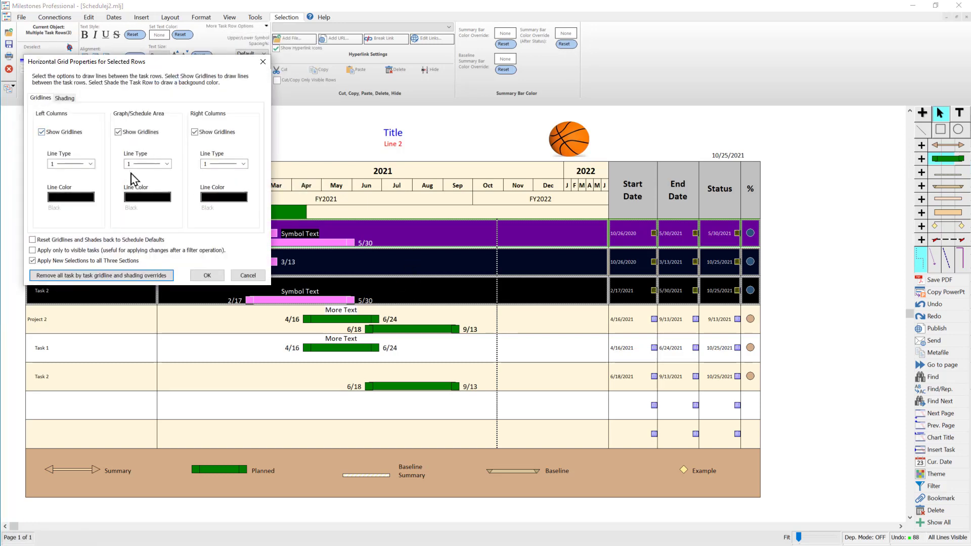
pyautogui.click(79, 135)
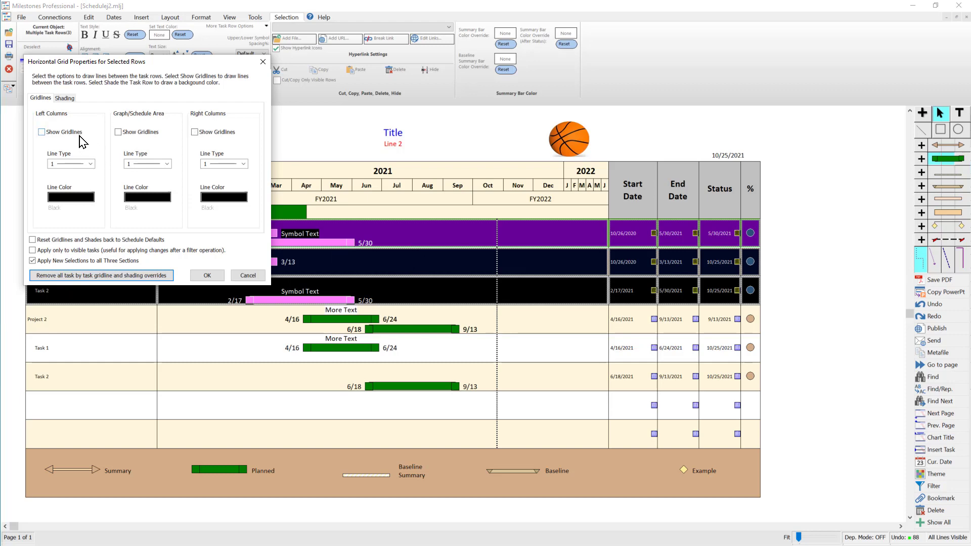
# Shade the Project 1, Task 1 and Task 2 rows light green, RGB(221,255,204), across all three sections.
pyautogui.click(71, 101)
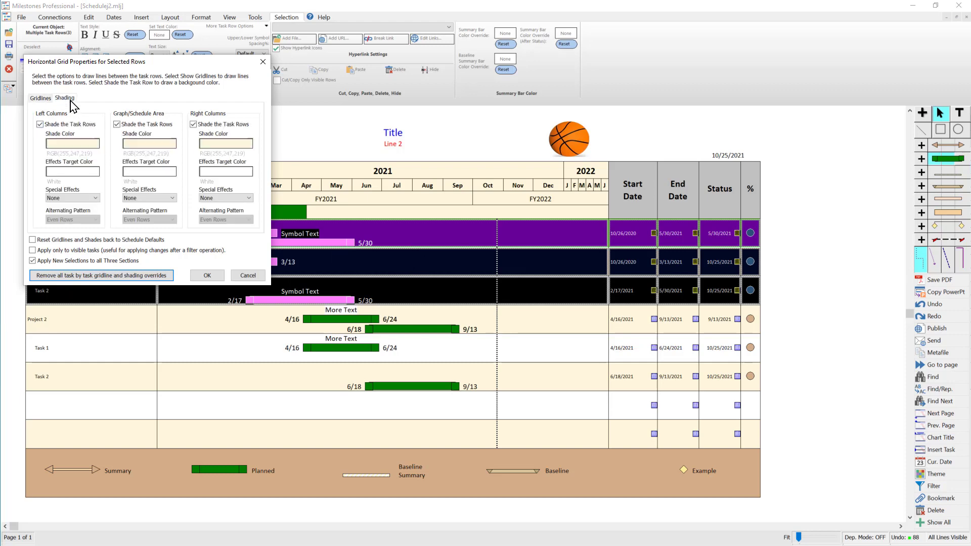
pyautogui.click(70, 146)
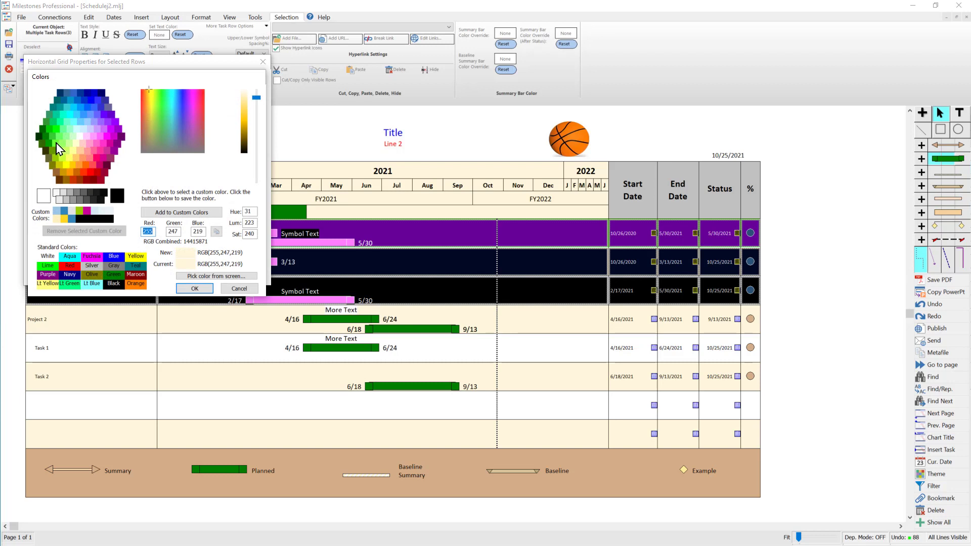
pyautogui.click(59, 145)
pyautogui.click(63, 145)
pyautogui.click(257, 100)
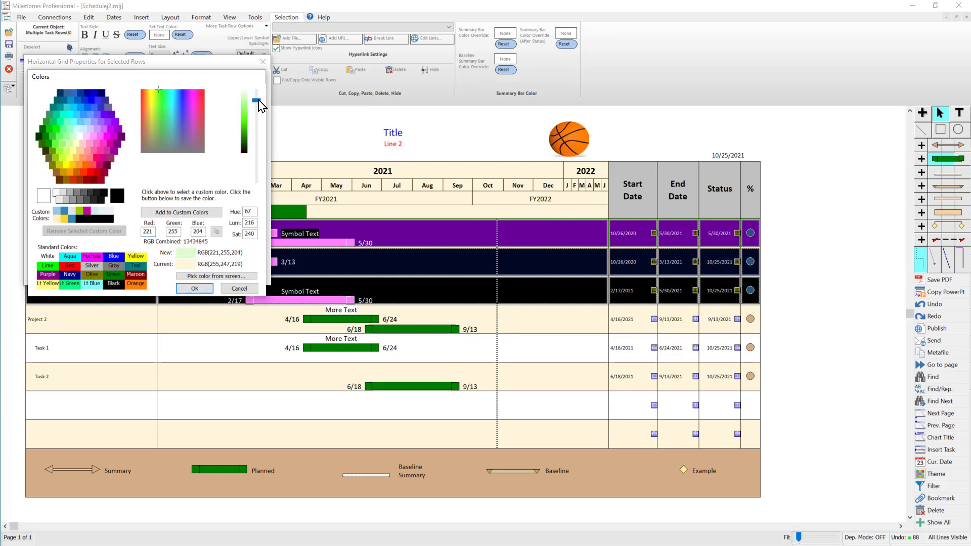
pyautogui.click(194, 289)
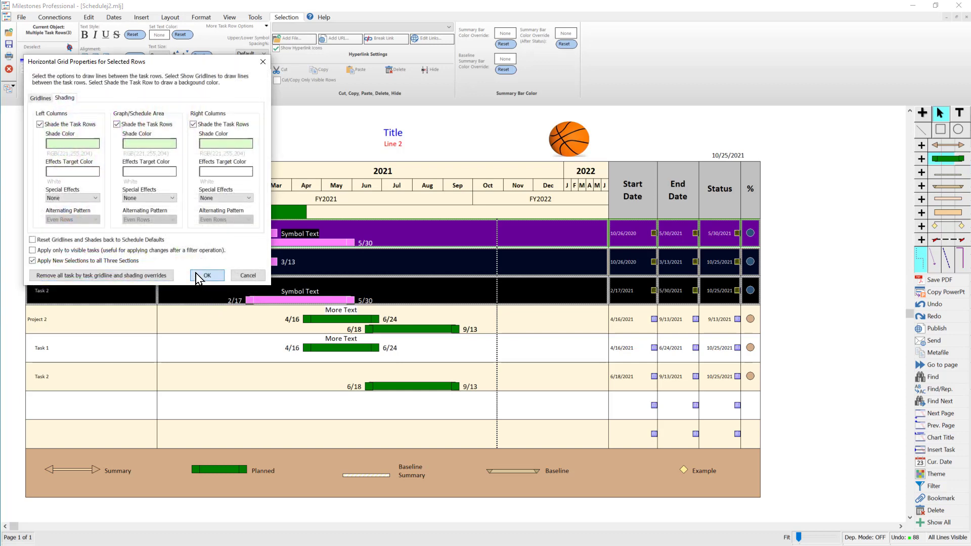
pyautogui.click(202, 275)
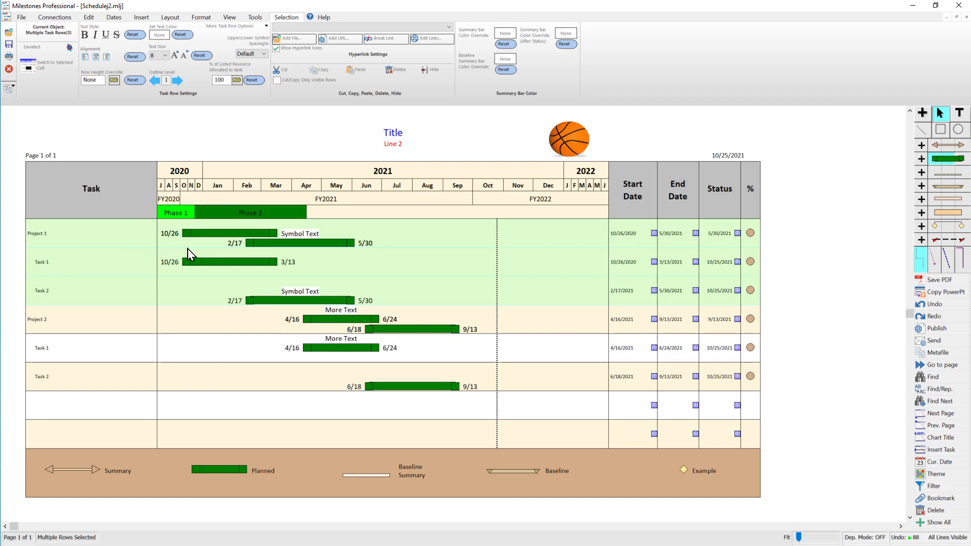
# Turn off the schedule's line guides and hide the horizontal gridlines for Project 2 and its two task rows.
pyautogui.click(237, 20)
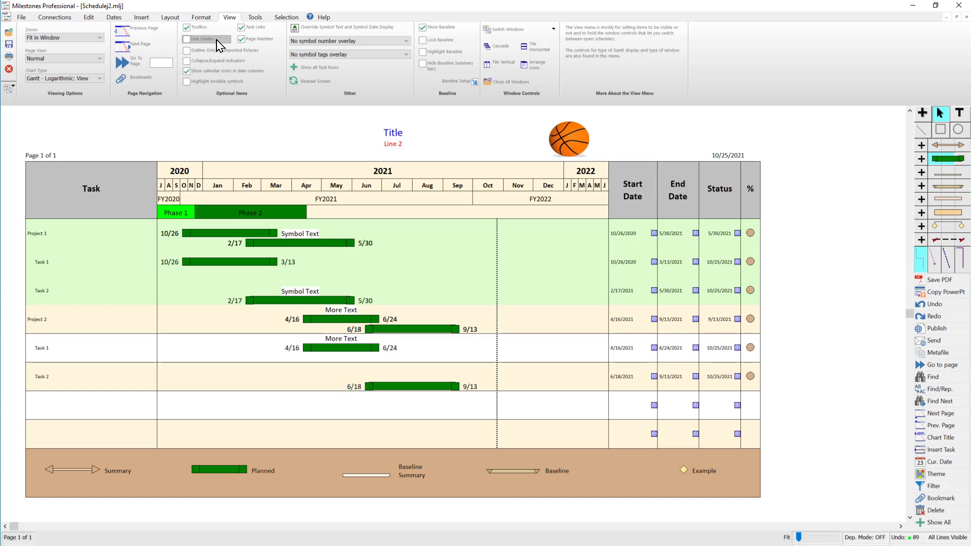
pyautogui.click(218, 45)
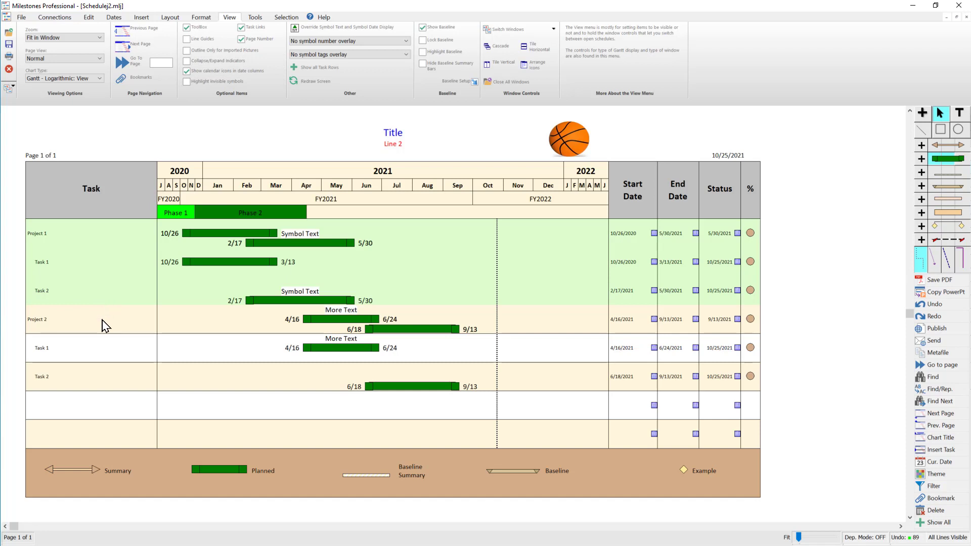
pyautogui.click(103, 322)
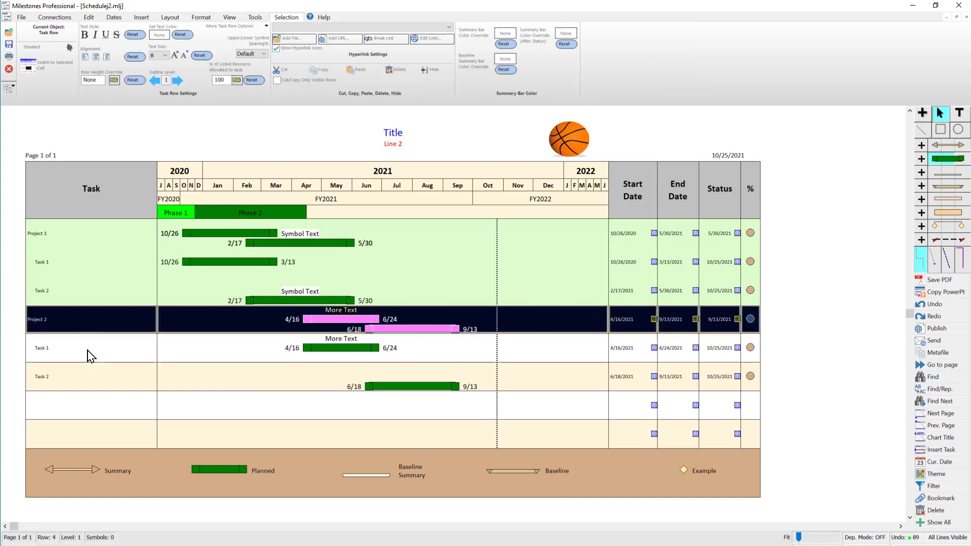
pyautogui.keyDown('shift'); pyautogui.click(81, 377); pyautogui.keyUp('shift')
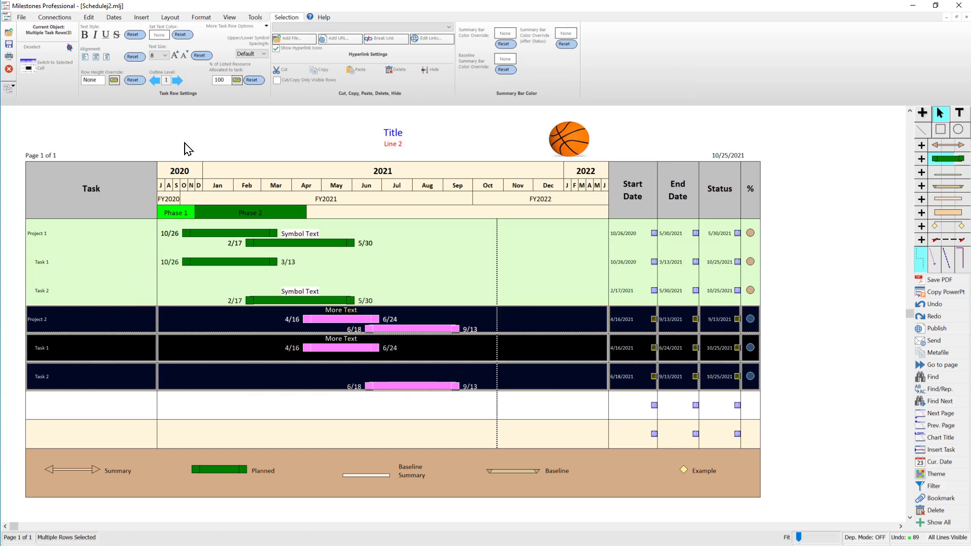
pyautogui.click(239, 28)
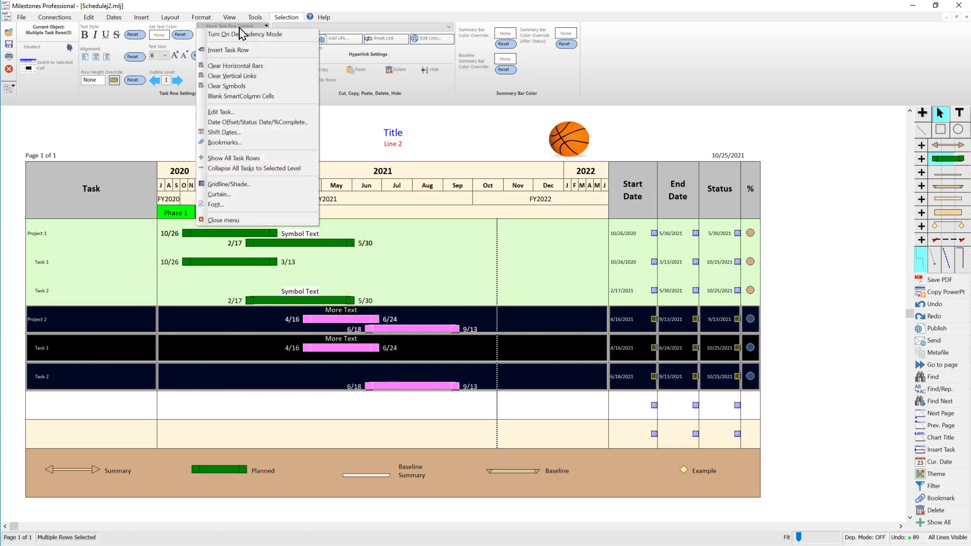
pyautogui.click(233, 190)
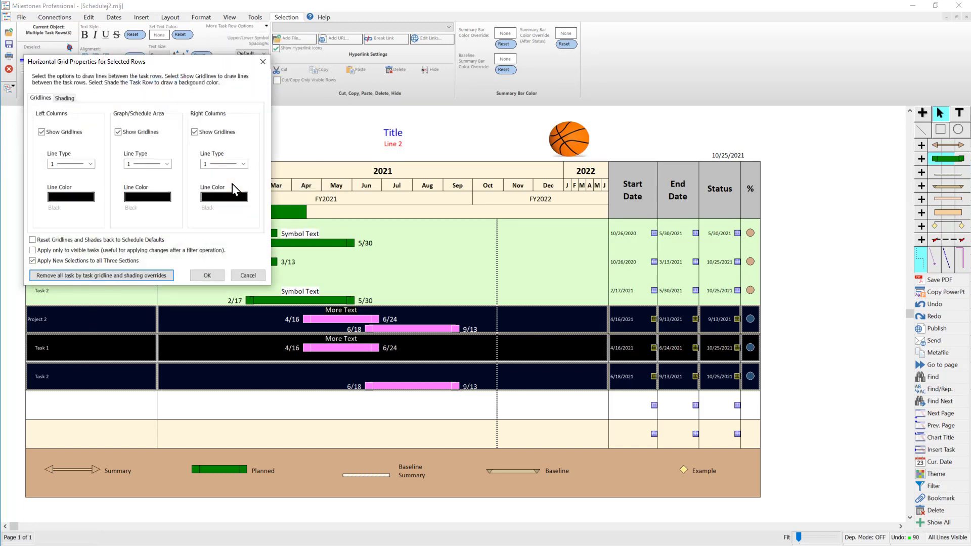
pyautogui.click(67, 134)
# Shade Project 2 and its Task 1 and Task 2 rows light cyan, RGB(225,255,255), across all three sections.
pyautogui.click(66, 98)
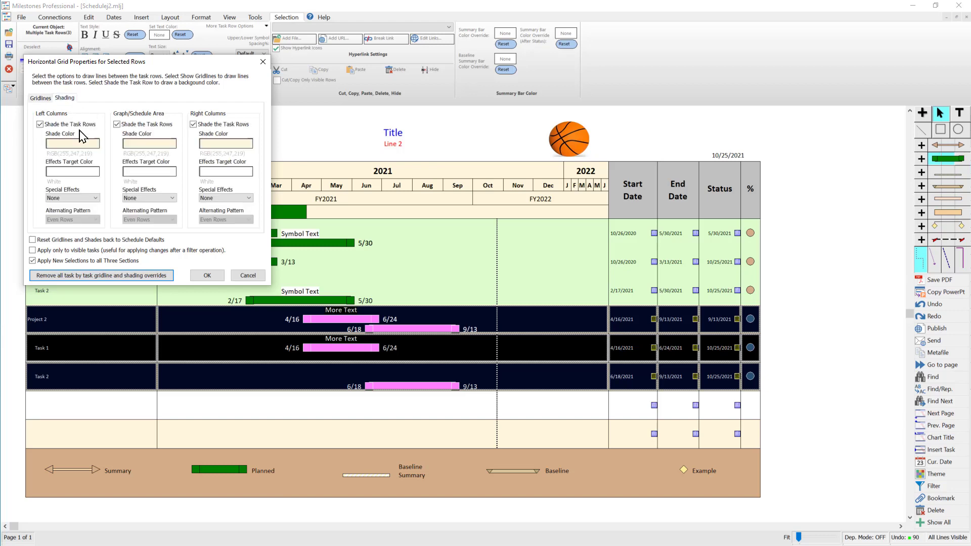
pyautogui.click(83, 146)
pyautogui.click(74, 122)
pyautogui.moveTo(256, 118); pyautogui.dragTo(258, 96)
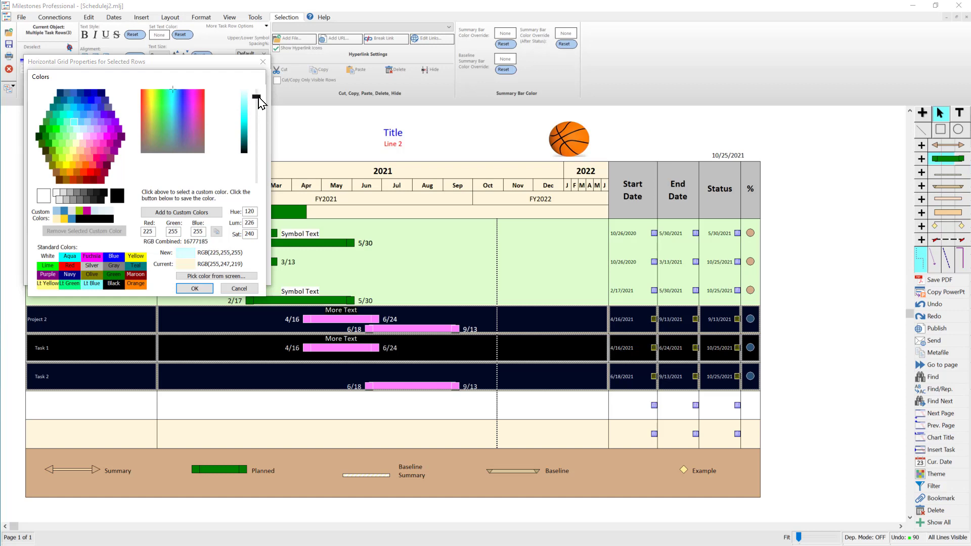
pyautogui.click(195, 289)
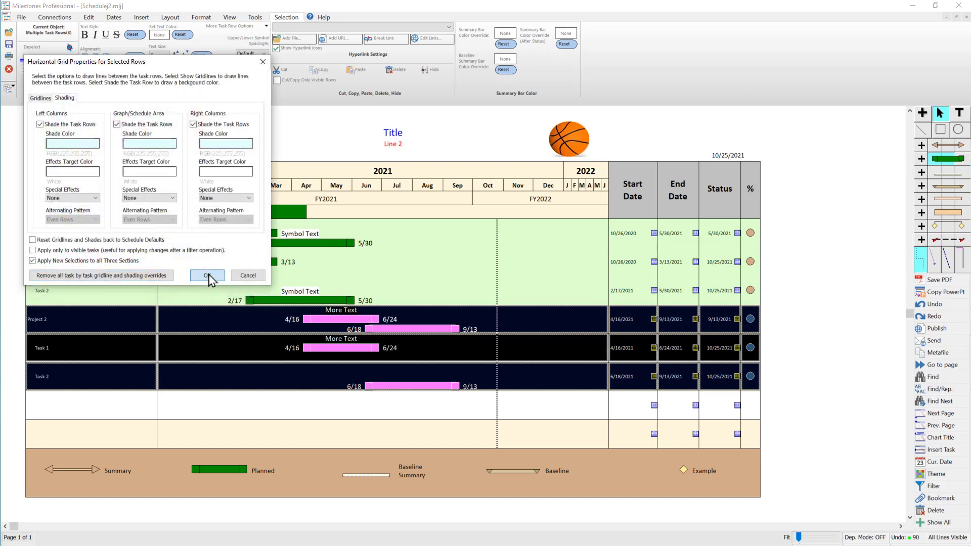
pyautogui.click(207, 276)
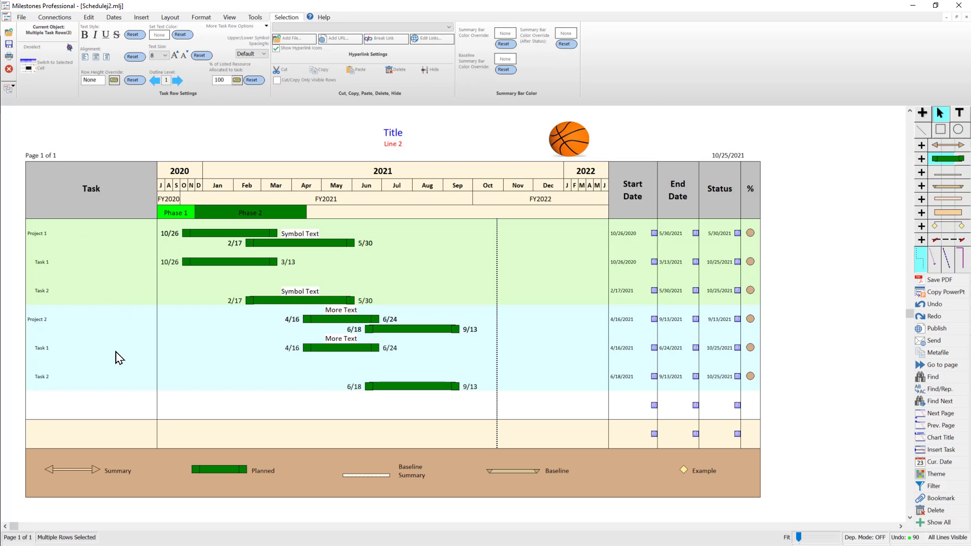
# Show the horizontal gridlines in all three sections for Project 1's Task 2 row to separate the two projects.
pyautogui.click(118, 298)
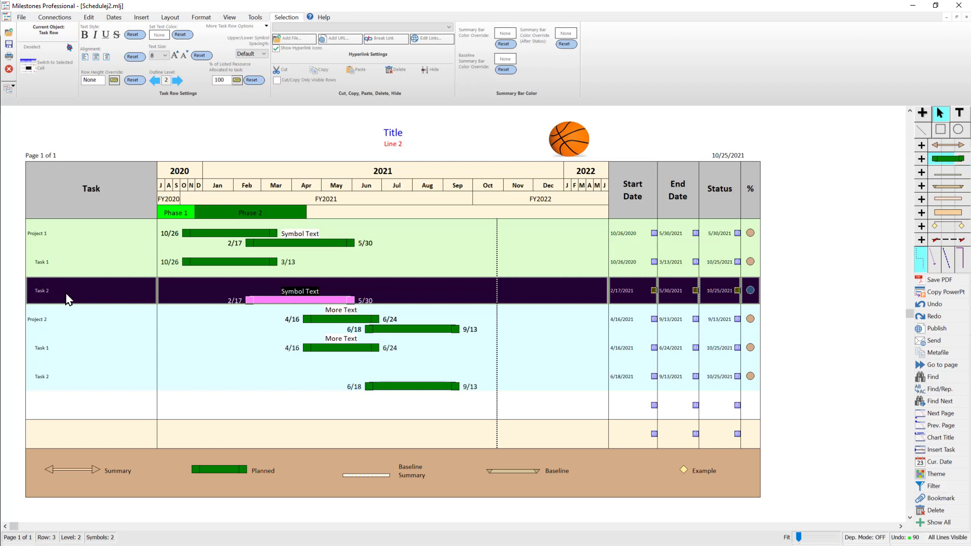
pyautogui.click(234, 28)
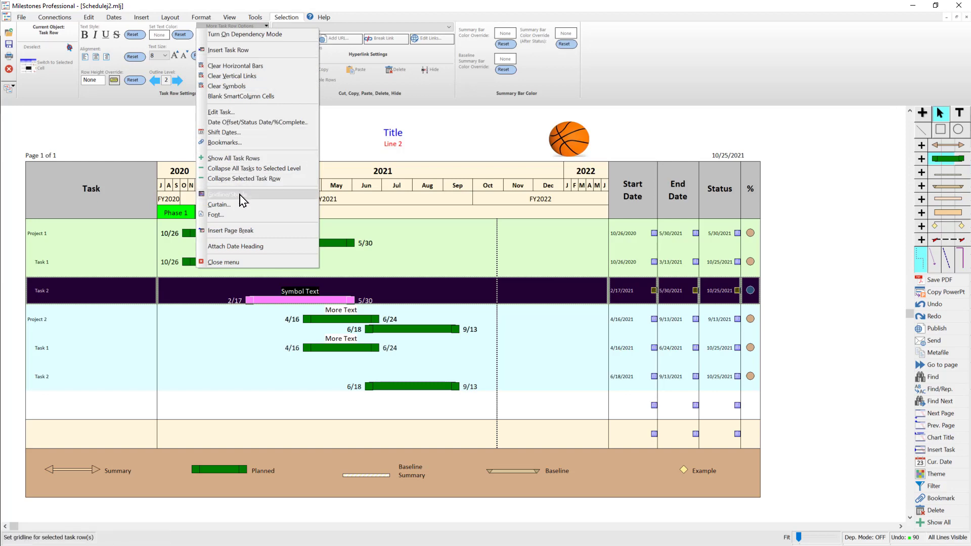
pyautogui.click(241, 195)
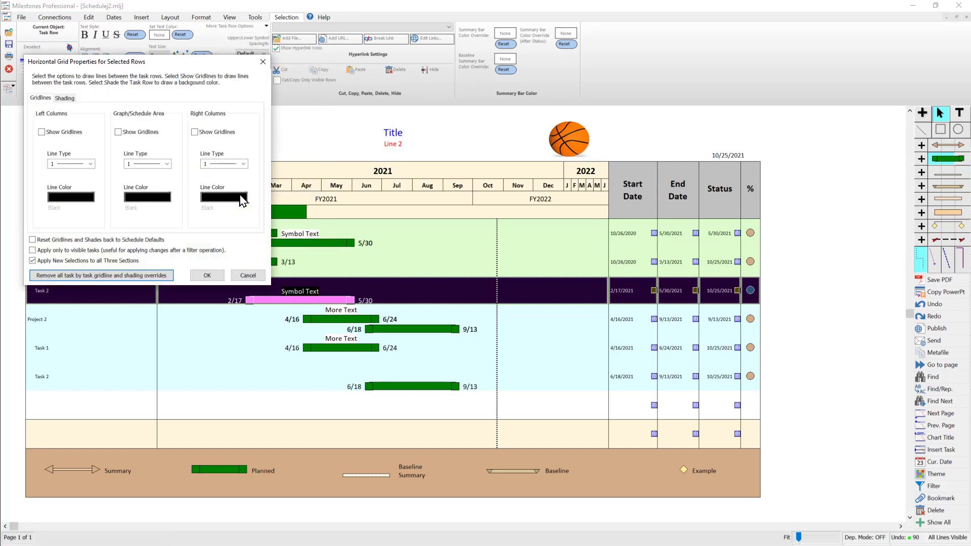
pyautogui.click(76, 135)
pyautogui.click(218, 276)
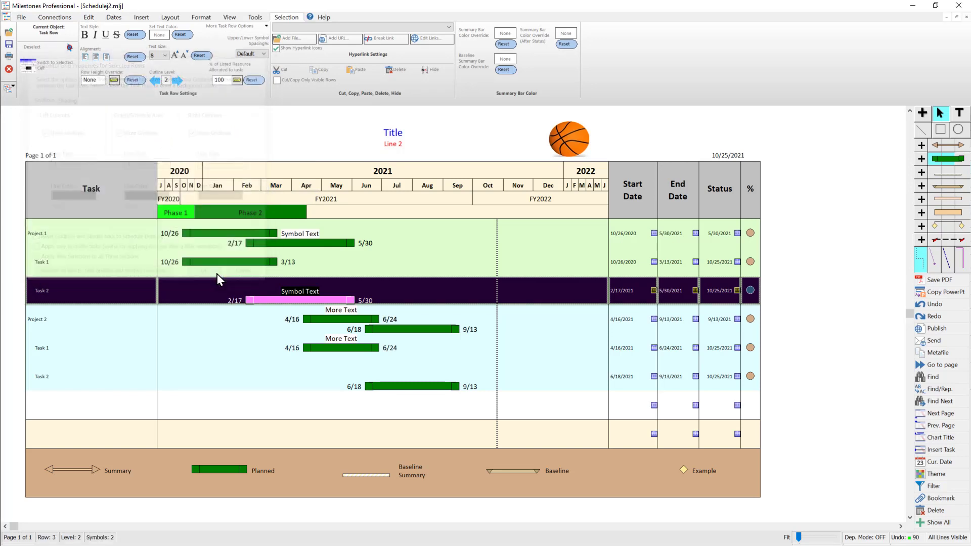
pyautogui.click(228, 407)
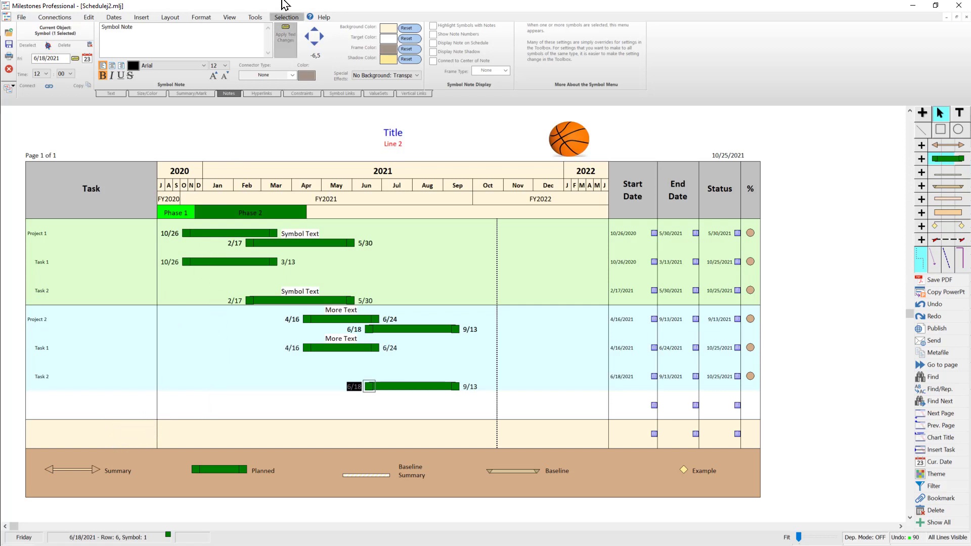
# Set the schedule's page layout to 6 rows per page.
pyautogui.click(181, 20)
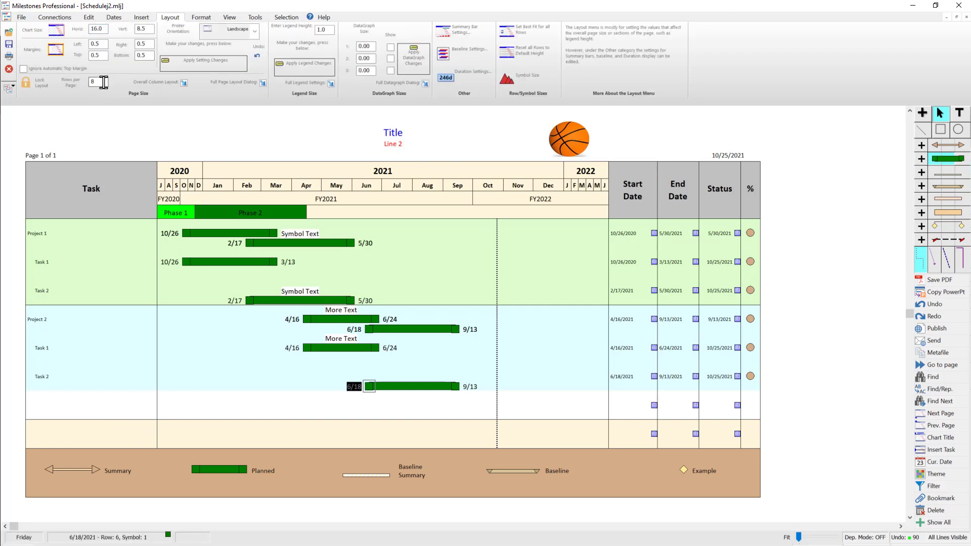
pyautogui.doubleClick(106, 82)
pyautogui.click(191, 65)
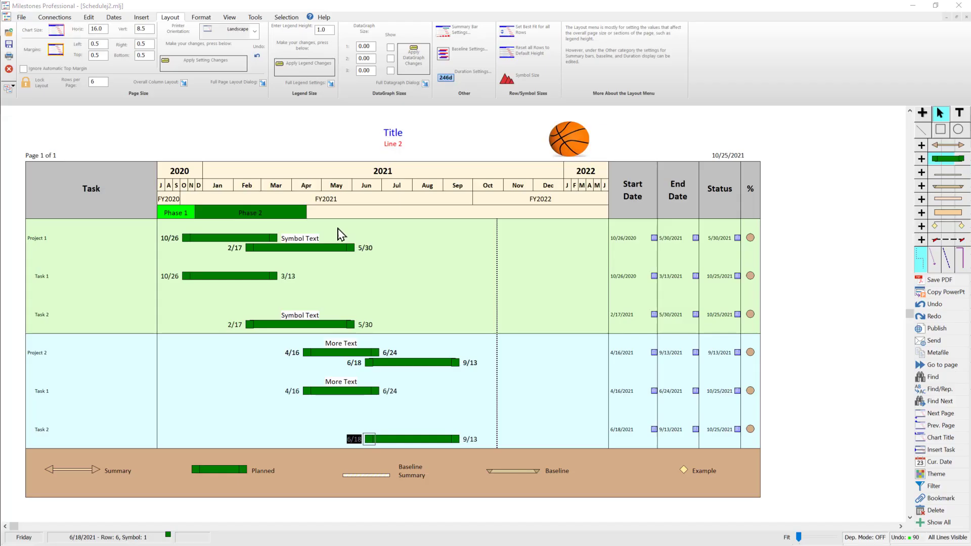
# Save the chart under the new name Schedule6.mlj in the Documents folder, replacing the existing file.
pyautogui.click(18, 17)
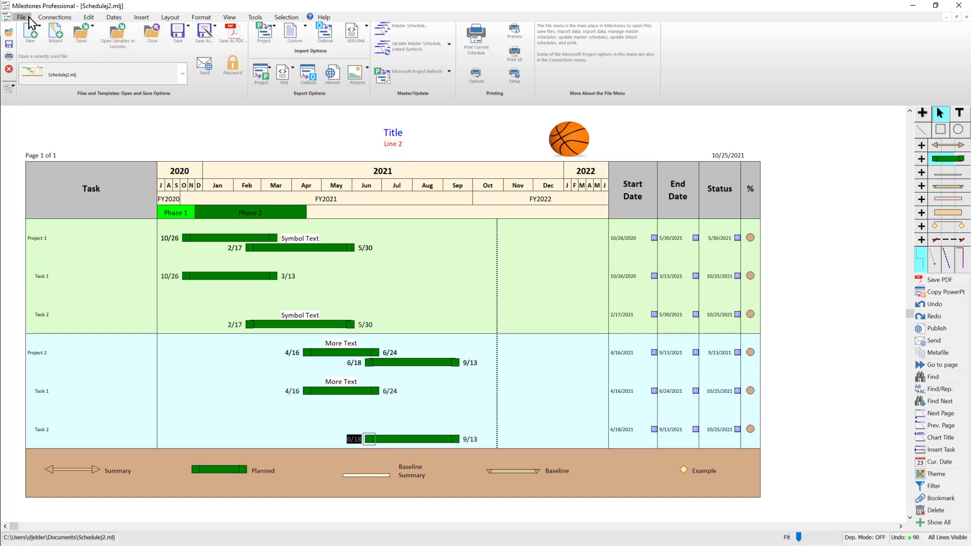
pyautogui.click(208, 42)
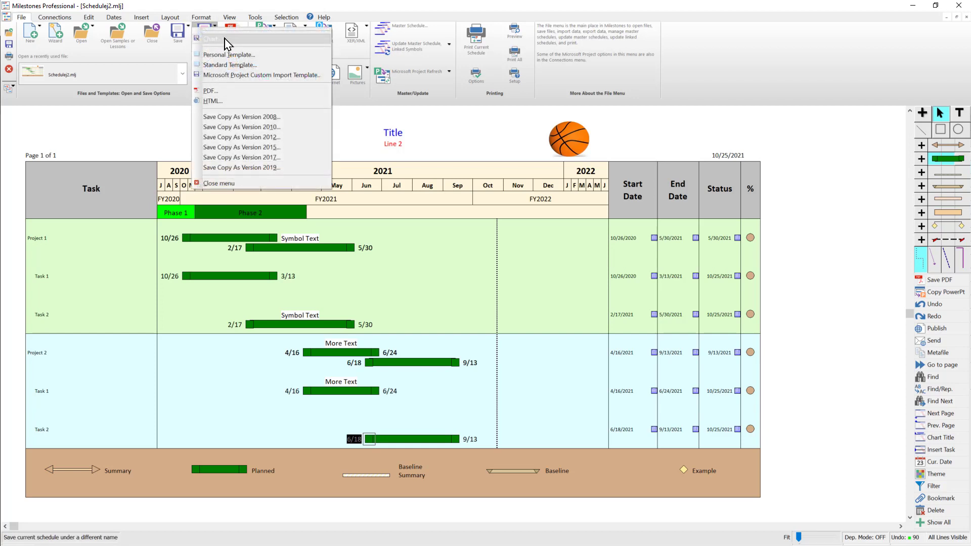
pyautogui.click(225, 39)
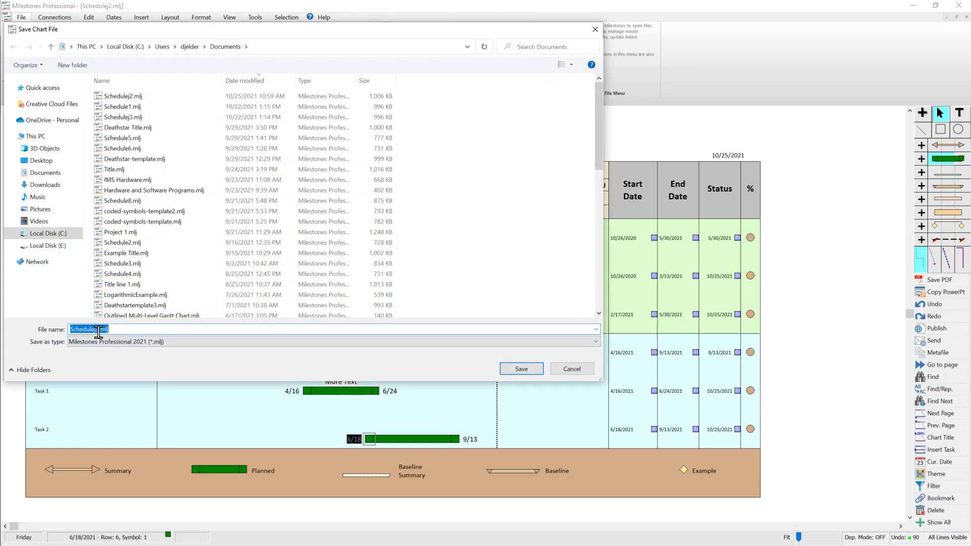
pyautogui.moveTo(100, 329); pyautogui.dragTo(93, 329)
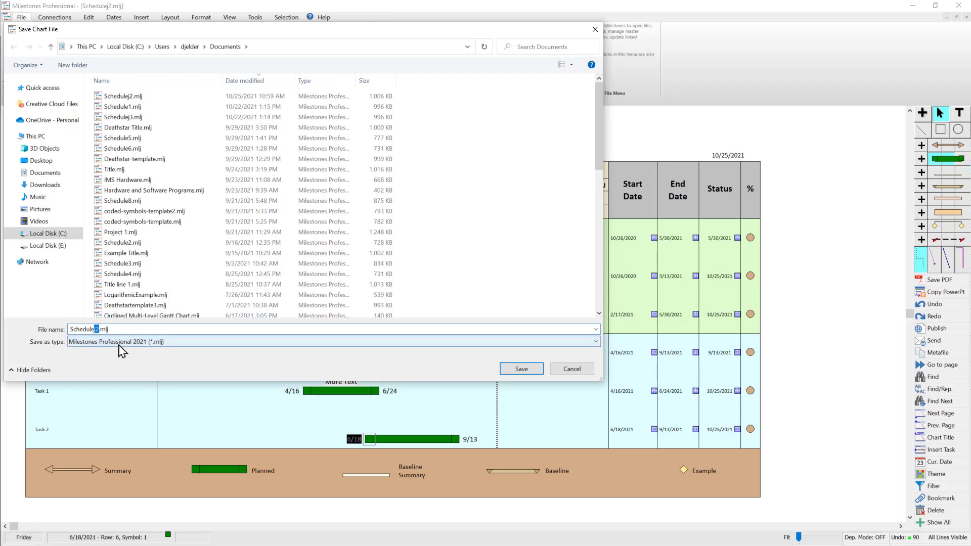
pyautogui.click(515, 371)
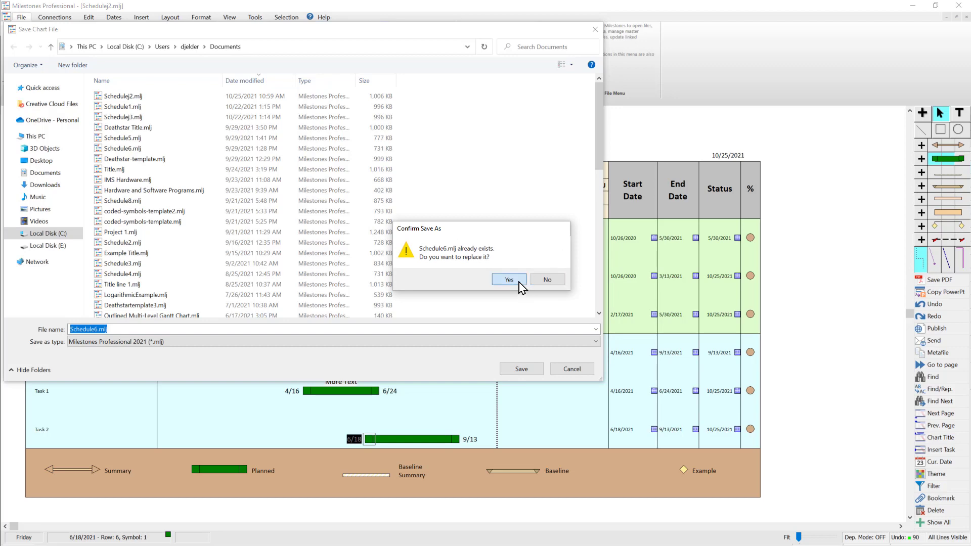
pyautogui.click(509, 280)
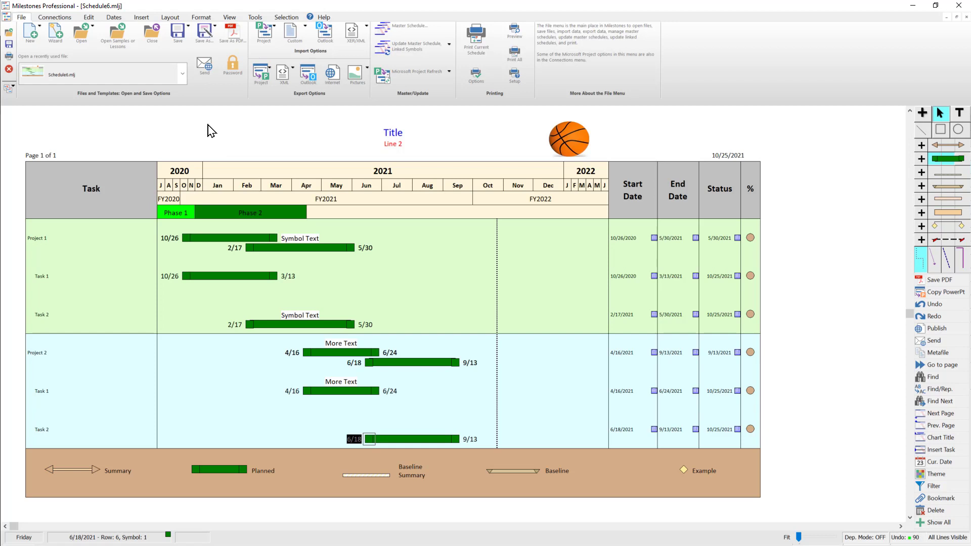
# Save the schedule as Schedule6.pdf, replacing the existing file, and view the resulting PDF before closing it.
pyautogui.click(209, 38)
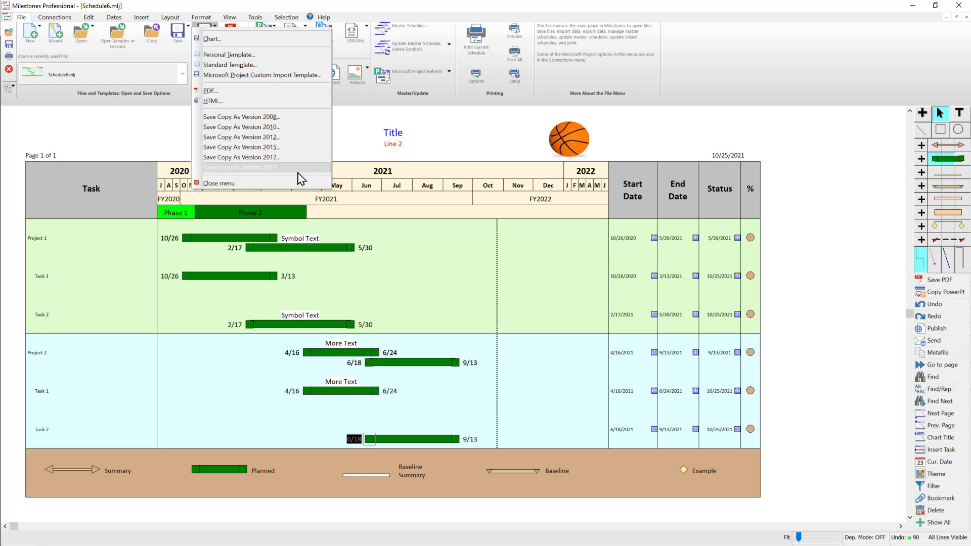
pyautogui.click(178, 7)
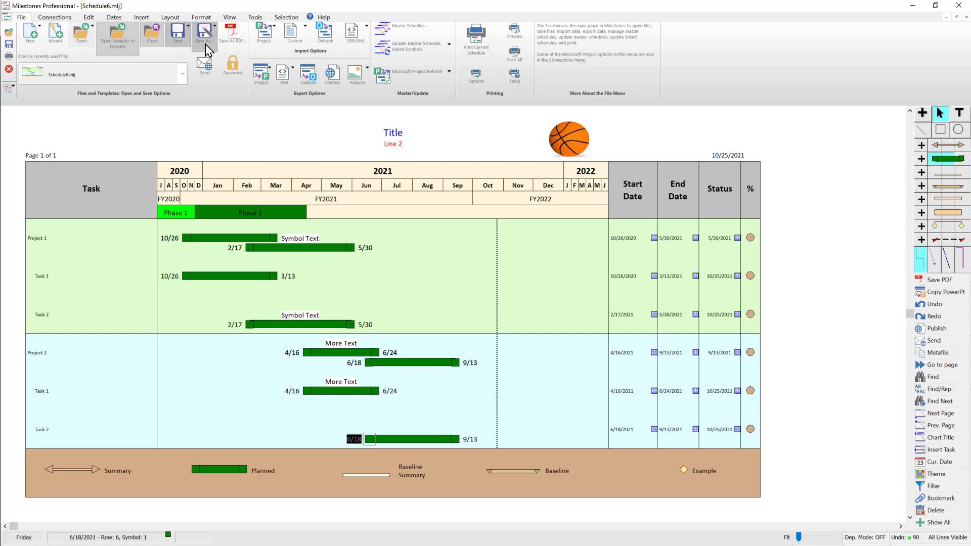
pyautogui.click(236, 39)
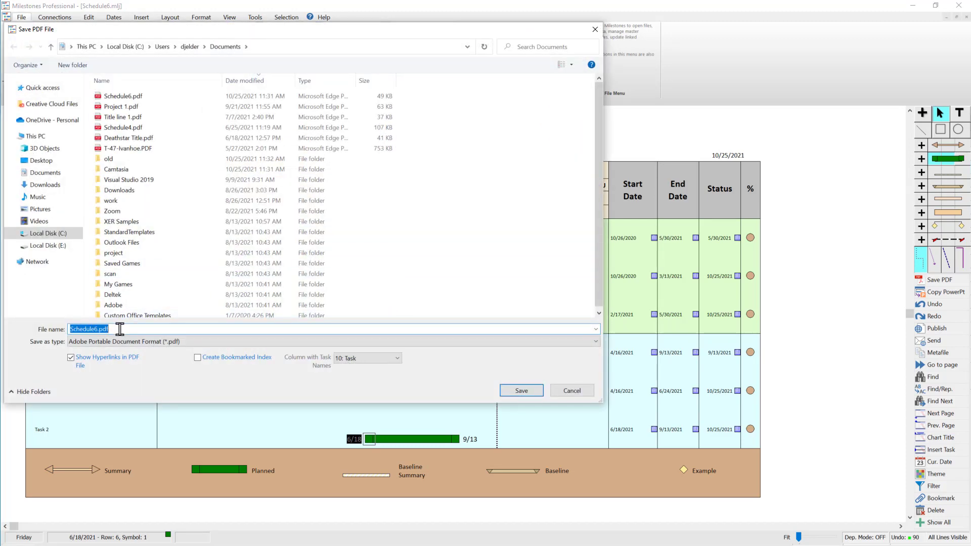
pyautogui.click(99, 330)
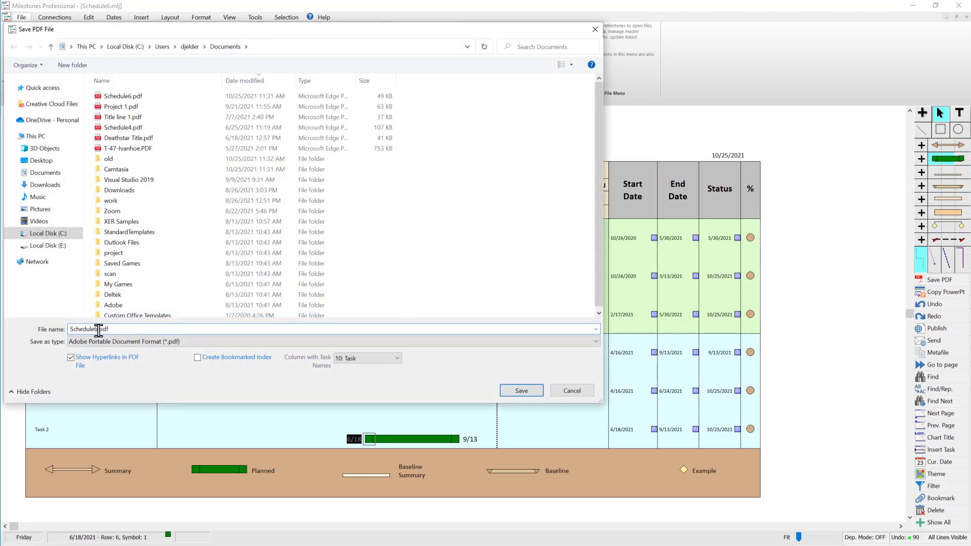
pyautogui.click(536, 392)
pyautogui.click(516, 280)
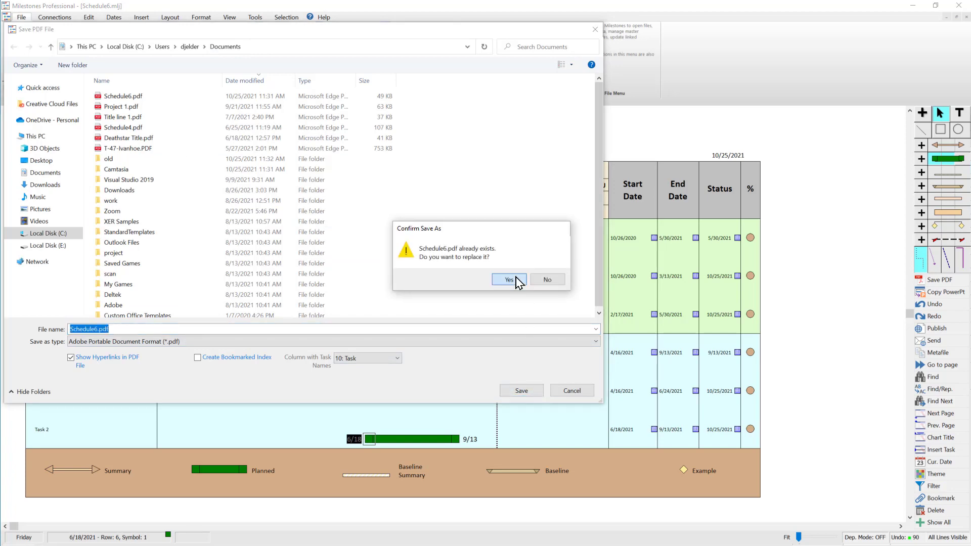
pyautogui.click(499, 318)
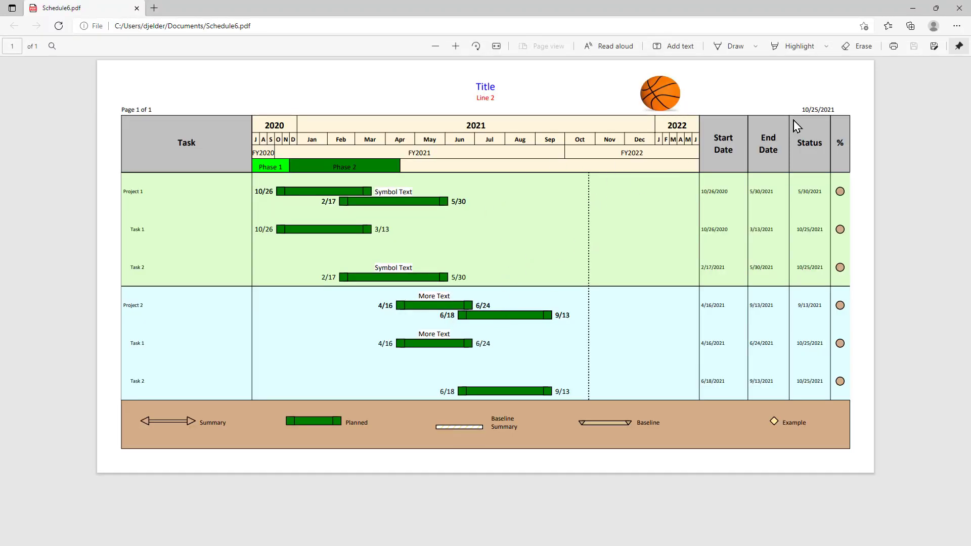
pyautogui.click(963, 12)
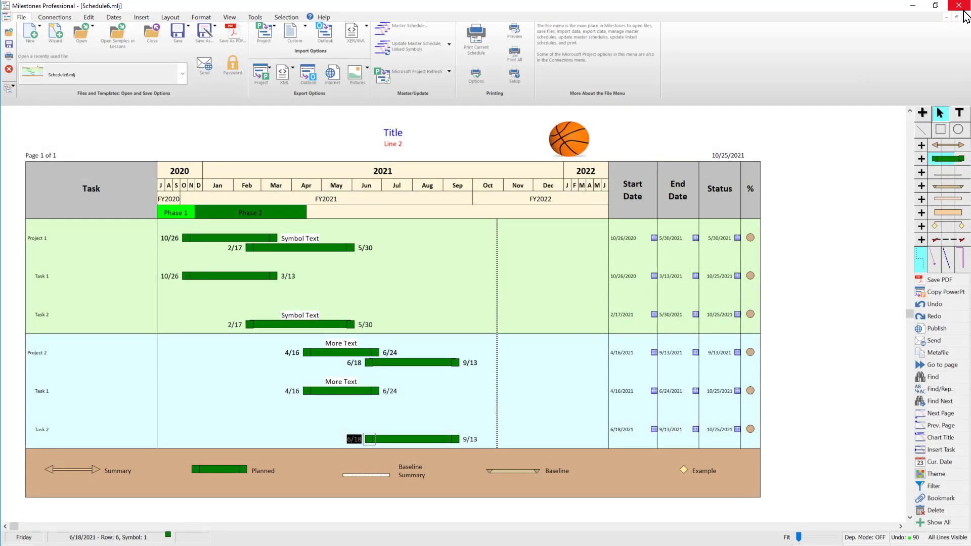
# Copy all schedule pages to a new PowerPoint presentation, and clear the schedule picture from its slide.
pyautogui.click(52, 18)
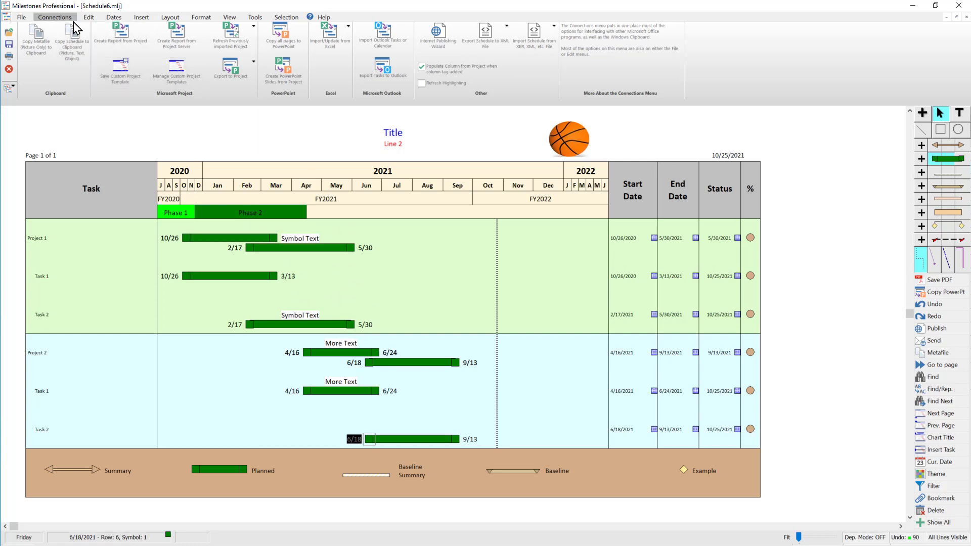
pyautogui.click(288, 48)
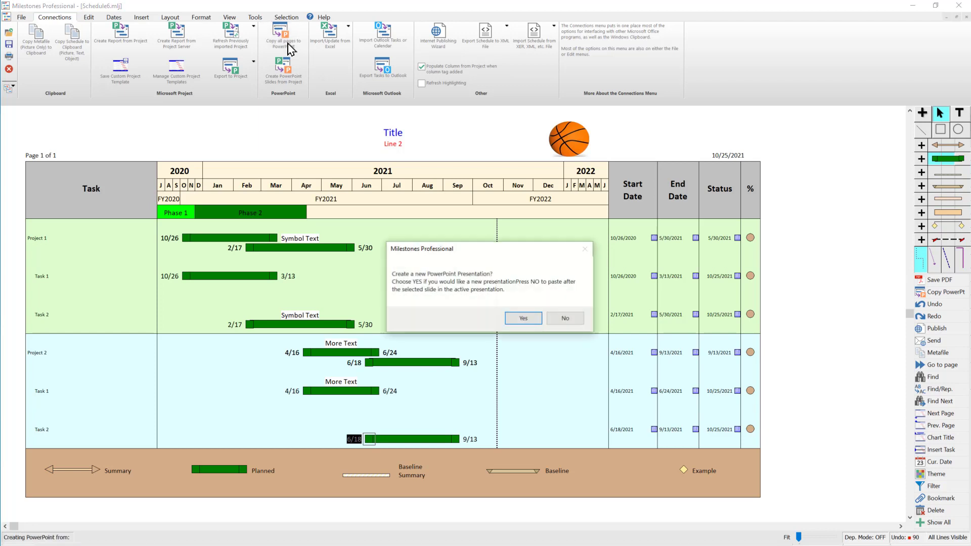
pyautogui.click(539, 319)
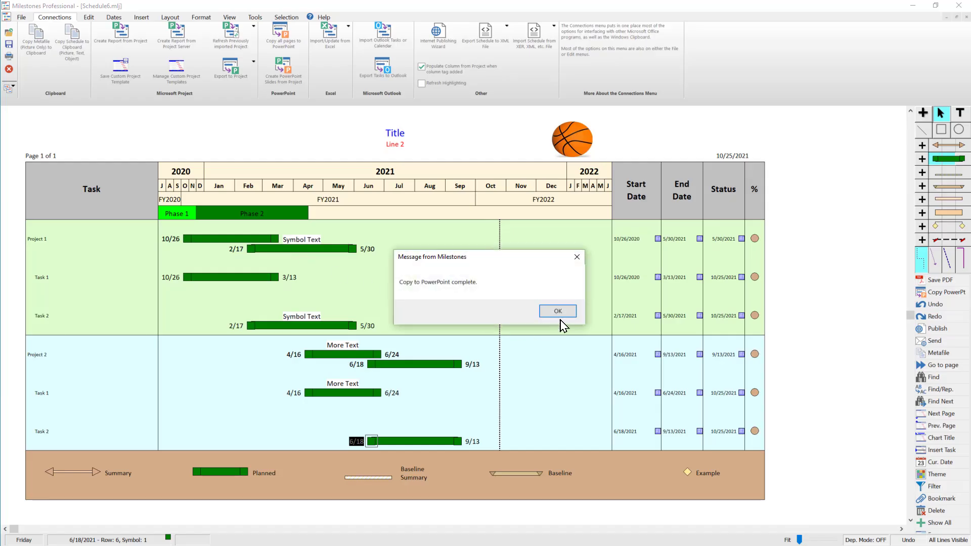
pyautogui.click(556, 311)
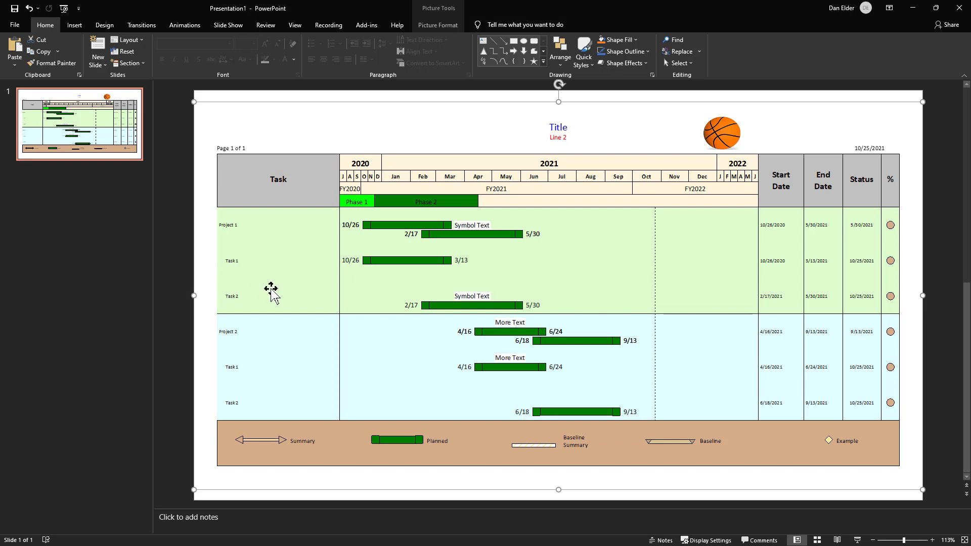
pyautogui.press('Delete')
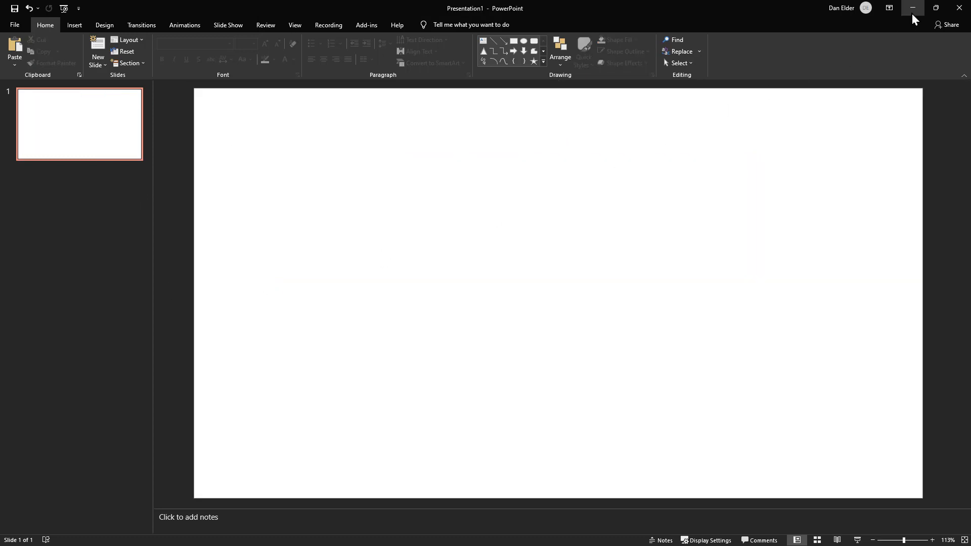
pyautogui.click(912, 12)
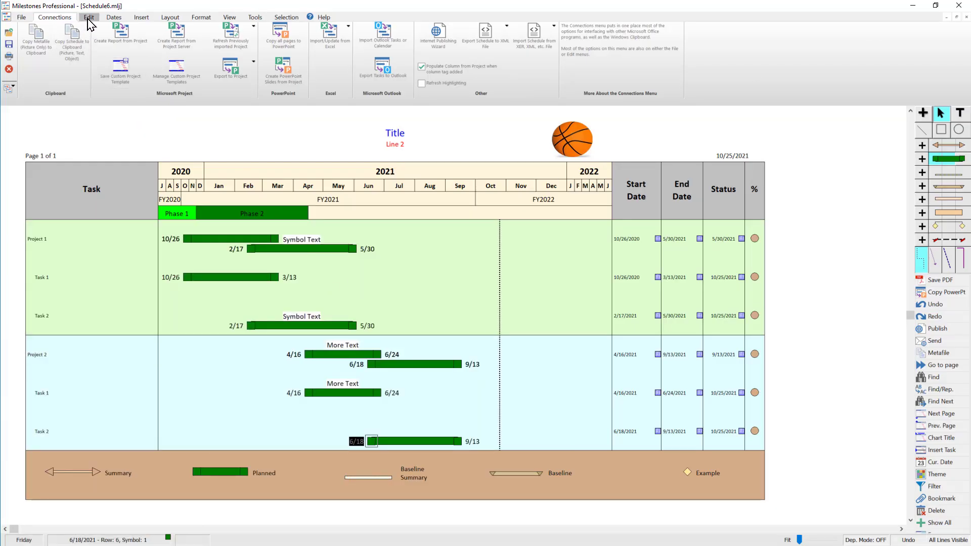
# Copy only the Project 1, Task 1 and Task 2 rows as a bitmap without the date heading, and paste it onto the blank PowerPoint slide.
pyautogui.click(136, 240)
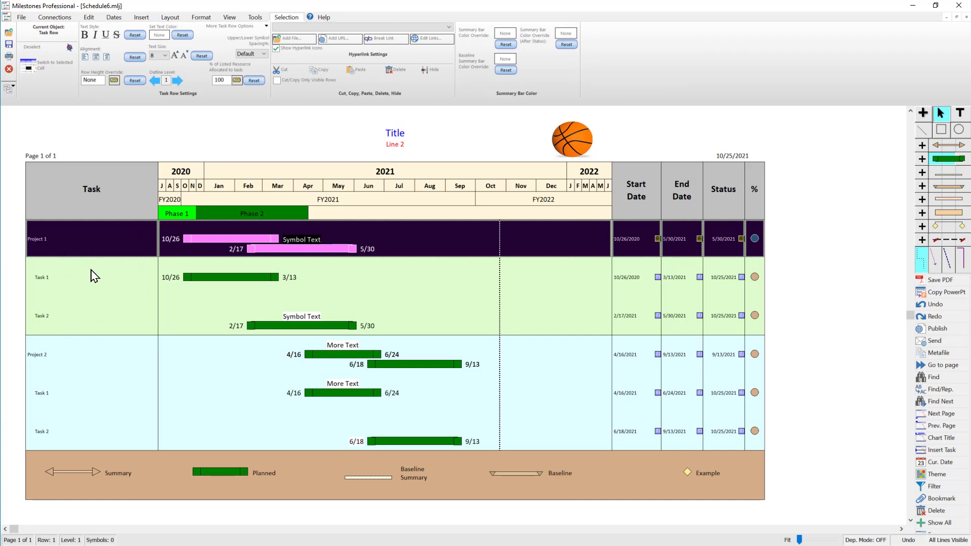
pyautogui.keyDown('ctrl'); pyautogui.click(88, 281); pyautogui.keyUp('ctrl')
pyautogui.keyDown('ctrl'); pyautogui.click(86, 312); pyautogui.keyUp('ctrl')
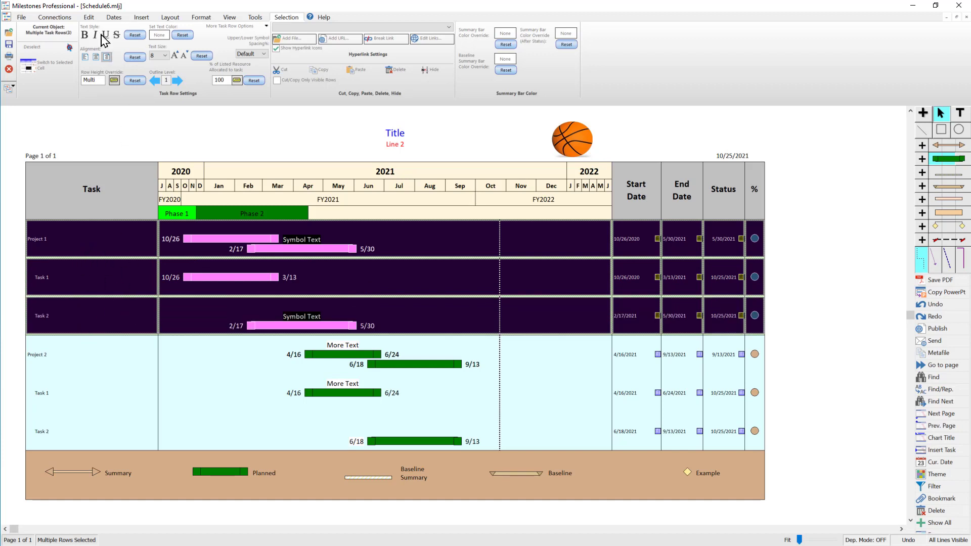
pyautogui.click(89, 18)
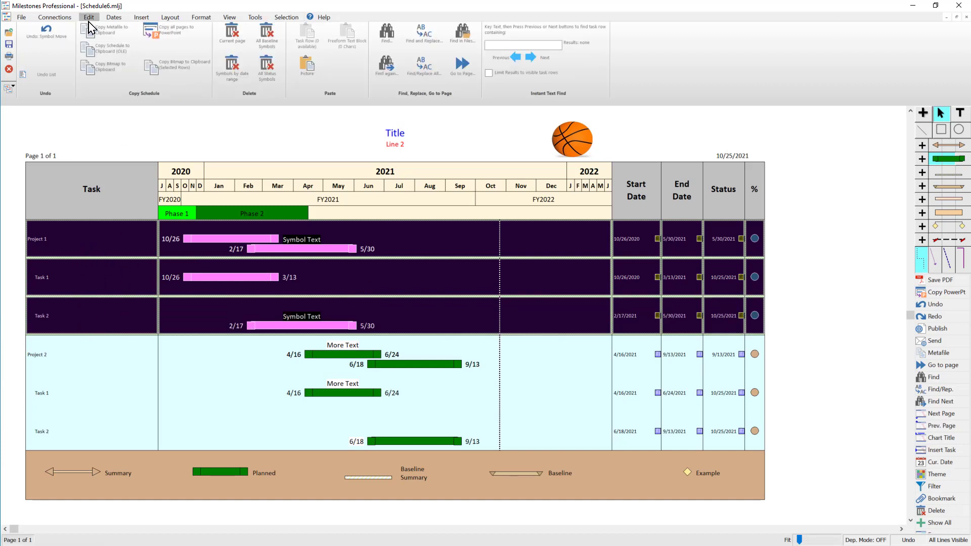
pyautogui.click(176, 67)
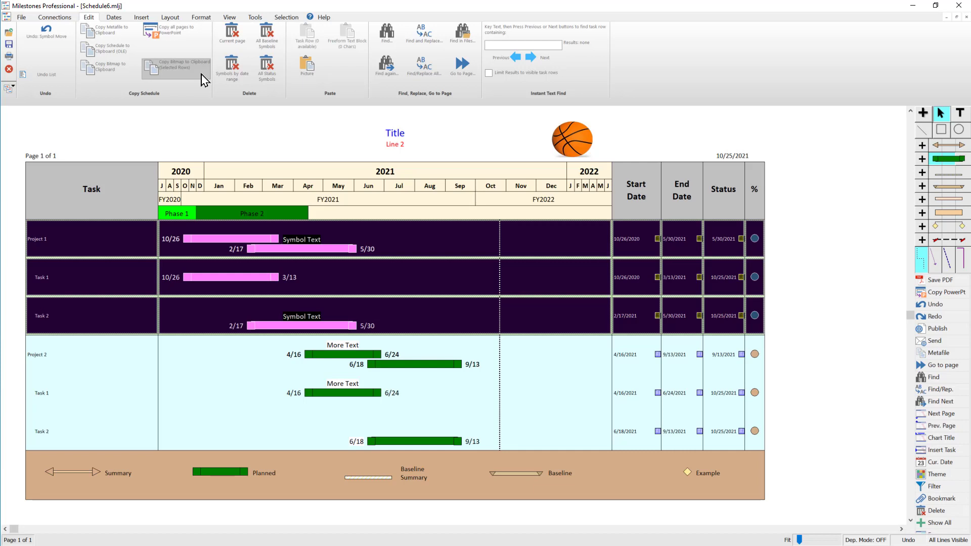
pyautogui.click(202, 78)
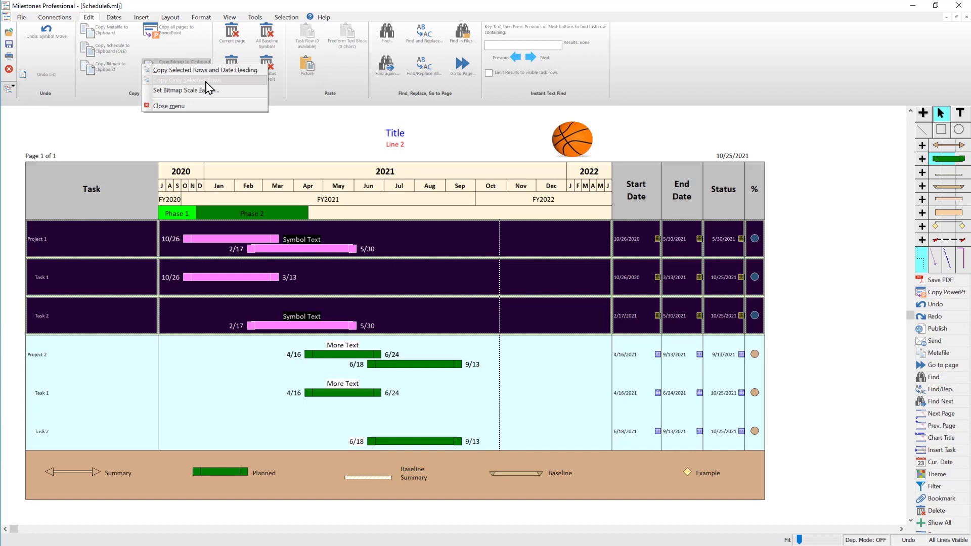
pyautogui.click(206, 82)
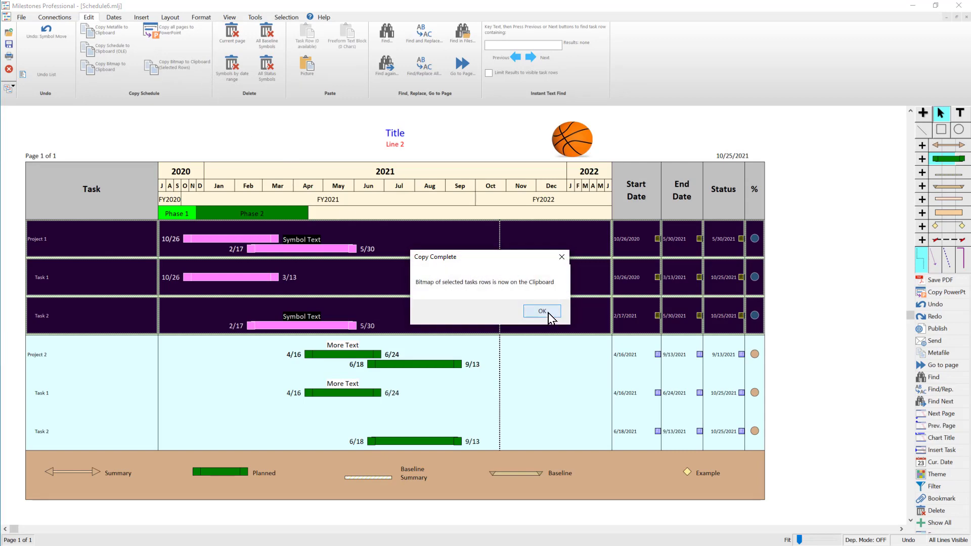
pyautogui.click(542, 311)
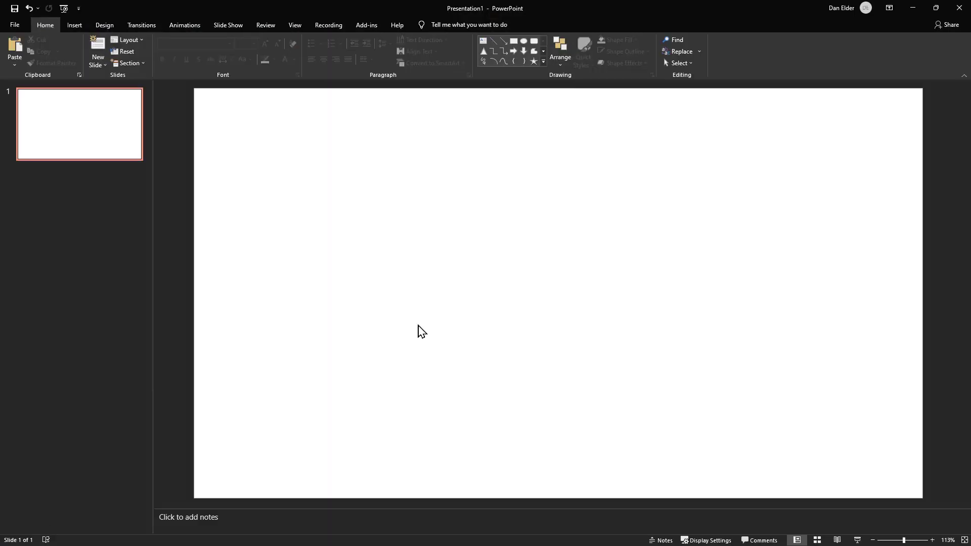
pyautogui.hotkey('ctrl', 'v')
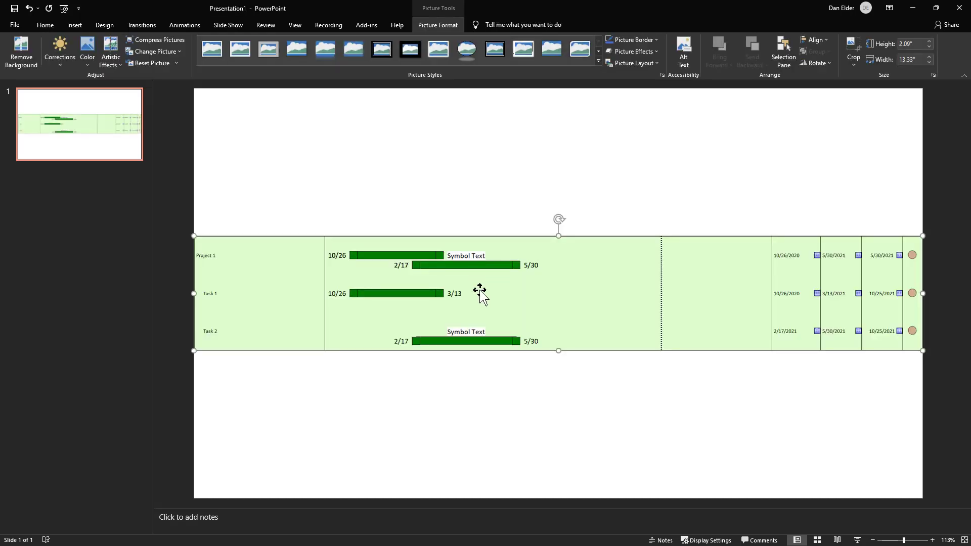
# Try pasting a second copy of the rows picture lower on the slide, and delete that copy.
pyautogui.click(44, 25)
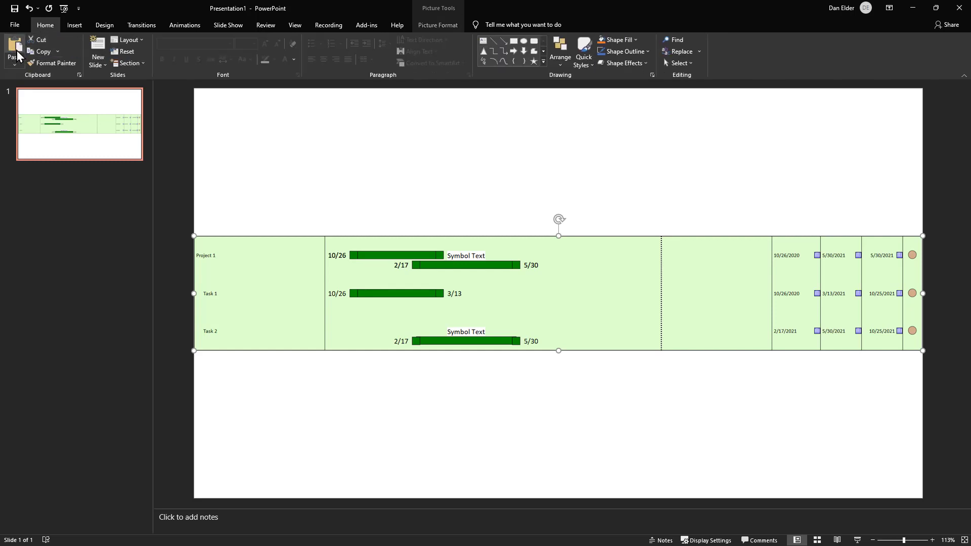
pyautogui.click(19, 53)
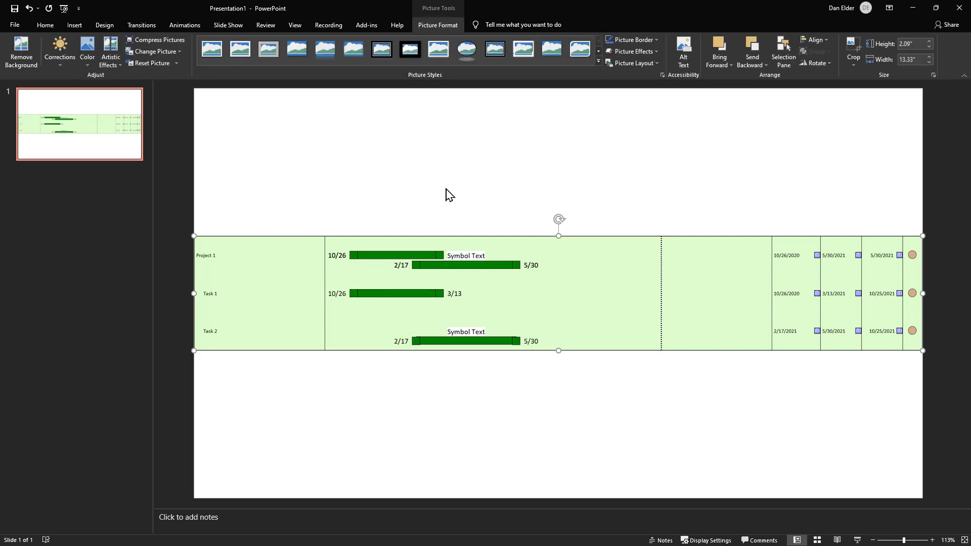
pyautogui.moveTo(481, 256); pyautogui.dragTo(486, 319)
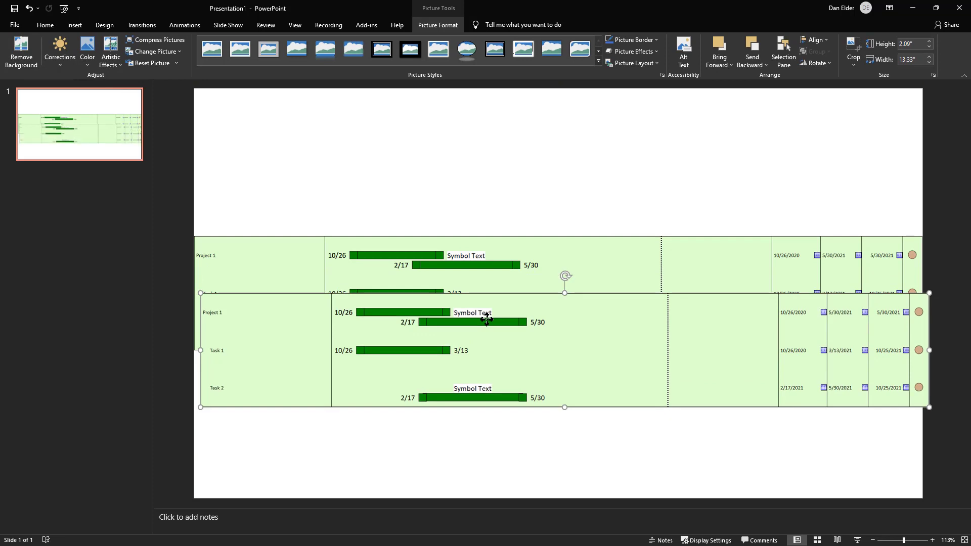
pyautogui.press('Delete')
# Switch to Milestones Professional and copy the Task 1 and Task 2 rows of both projects, with the date heading, as a bitmap.
pyautogui.click(912, 8)
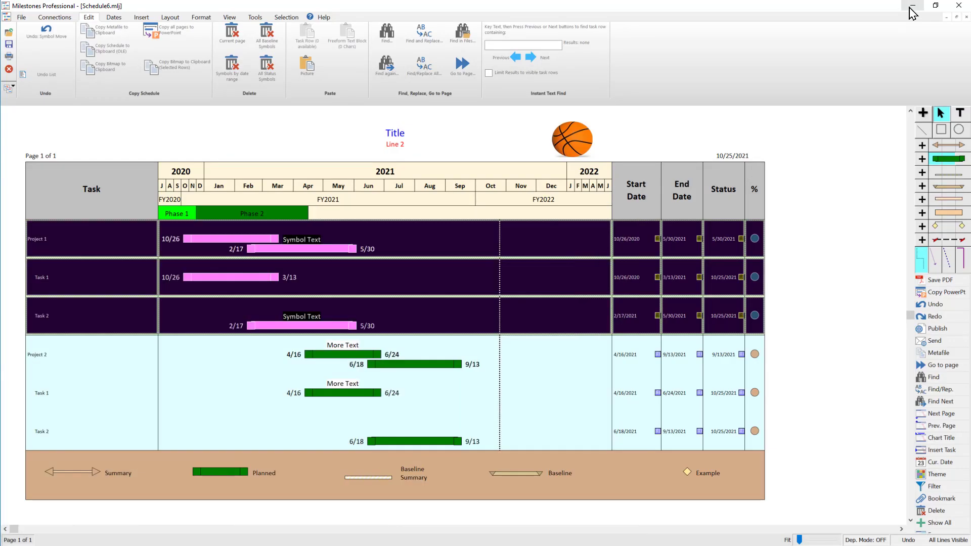
pyautogui.click(79, 278)
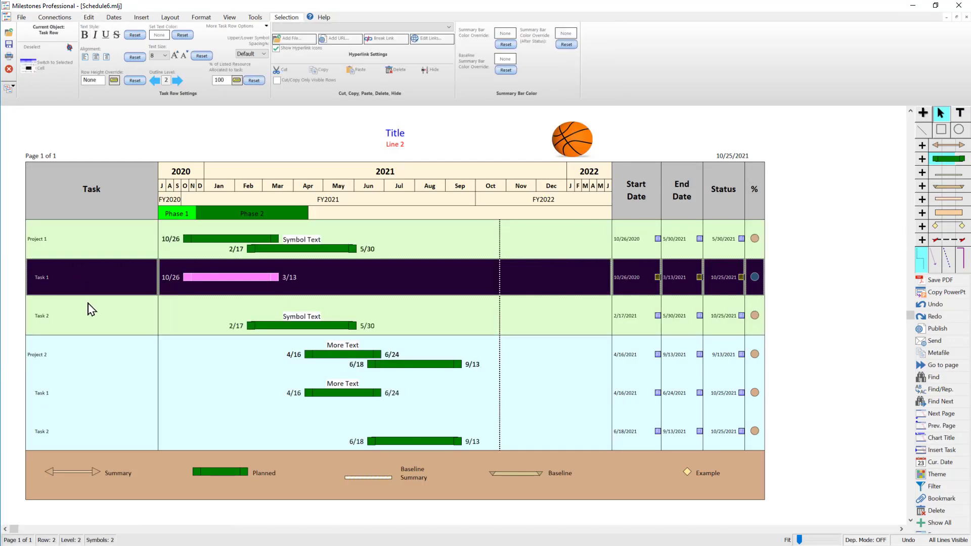
pyautogui.keyDown('ctrl'); pyautogui.click(90, 310); pyautogui.keyUp('ctrl')
pyautogui.keyDown('ctrl'); pyautogui.click(77, 394); pyautogui.keyUp('ctrl')
pyautogui.keyDown('ctrl'); pyautogui.click(79, 432); pyautogui.keyUp('ctrl')
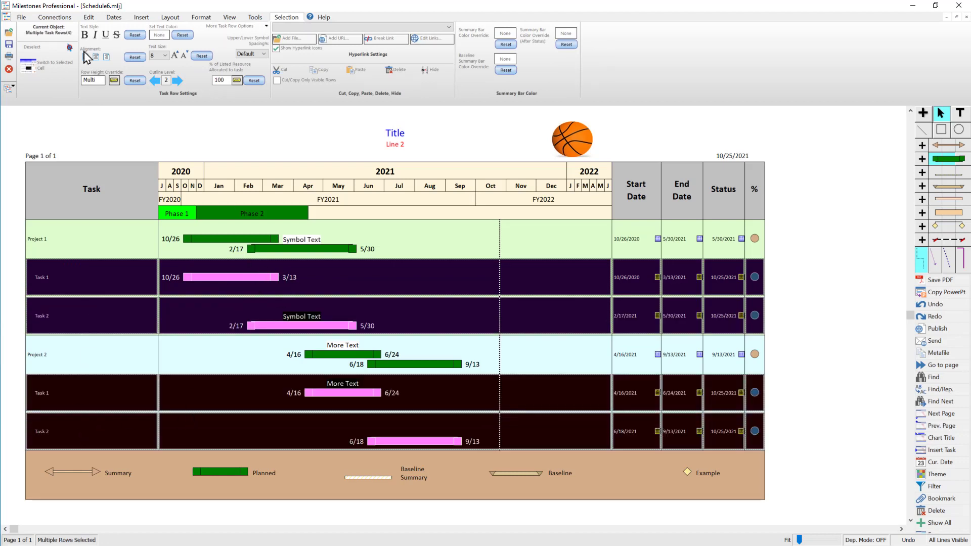
pyautogui.click(89, 18)
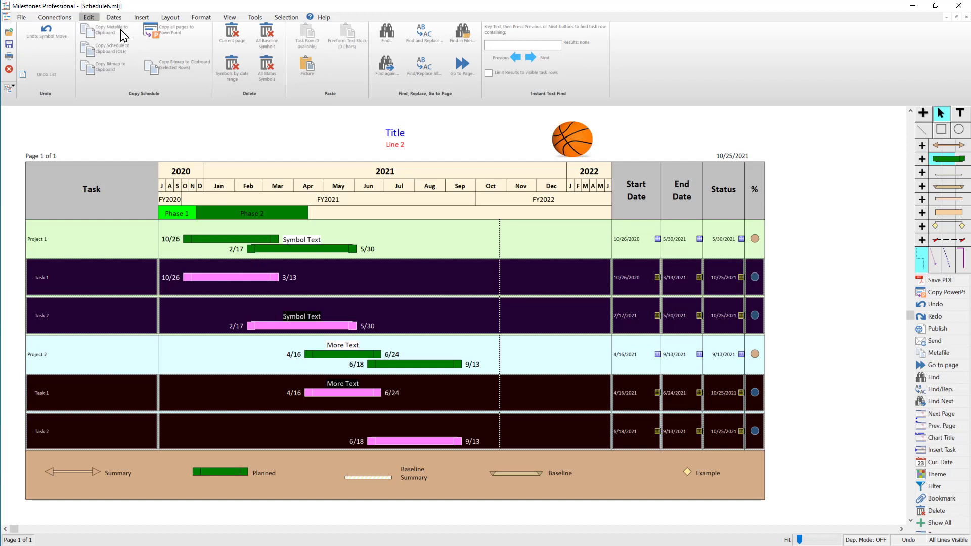
pyautogui.click(176, 79)
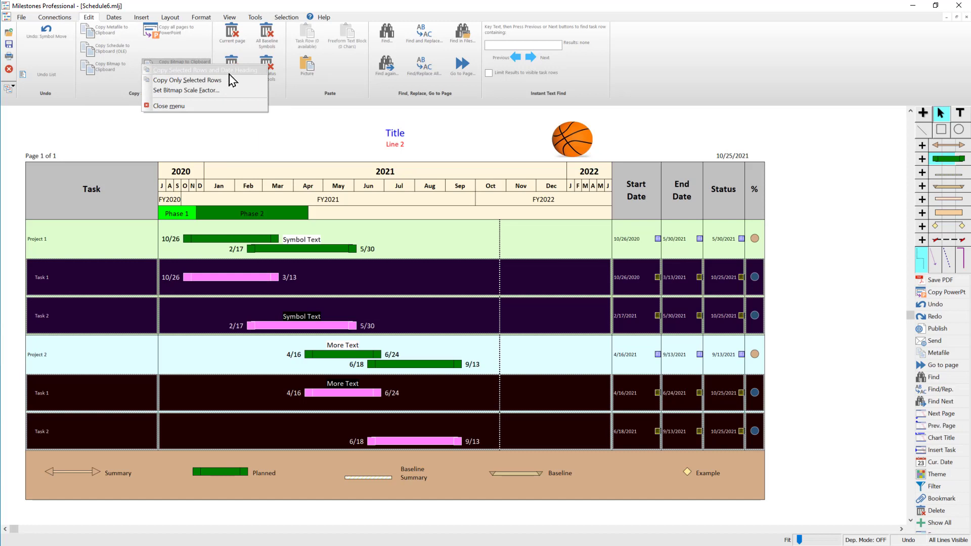
pyautogui.click(230, 79)
pyautogui.click(537, 310)
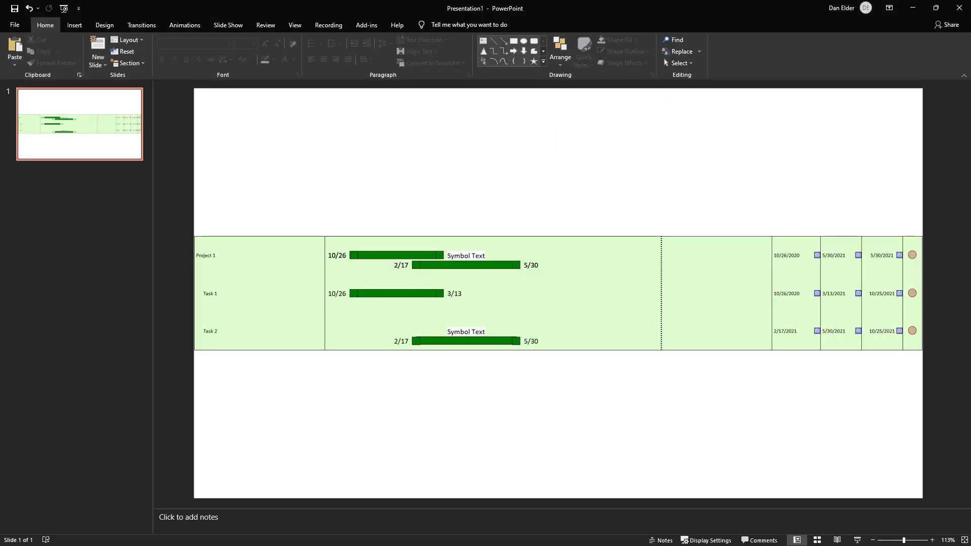
# Paste the rows-and-heading picture below the first rows picture, moved up the PowerPoint slide, and close the presentation without saving.
pyautogui.click(342, 295)
pyautogui.moveTo(343, 295); pyautogui.dragTo(346, 210)
pyautogui.hotkey('ctrl', 'v')
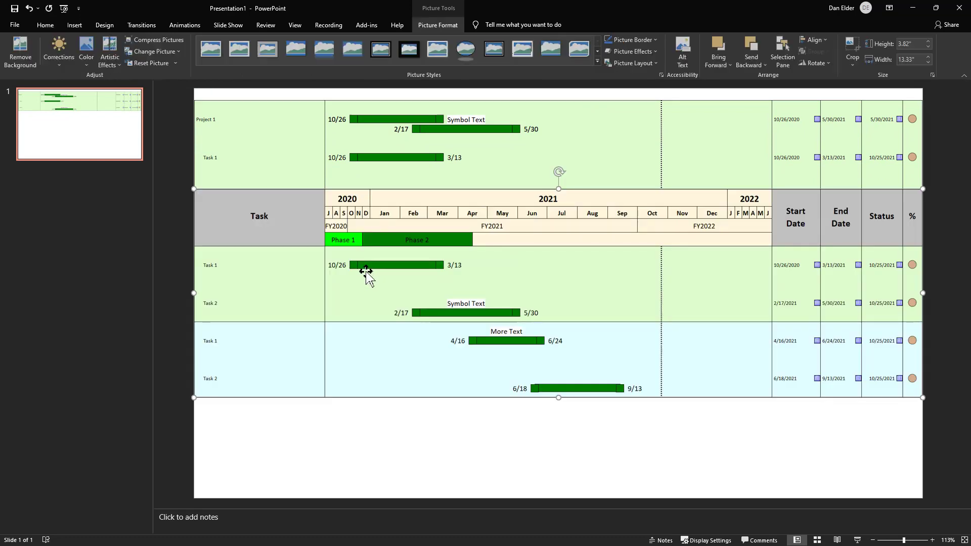
pyautogui.moveTo(384, 298); pyautogui.dragTo(385, 362)
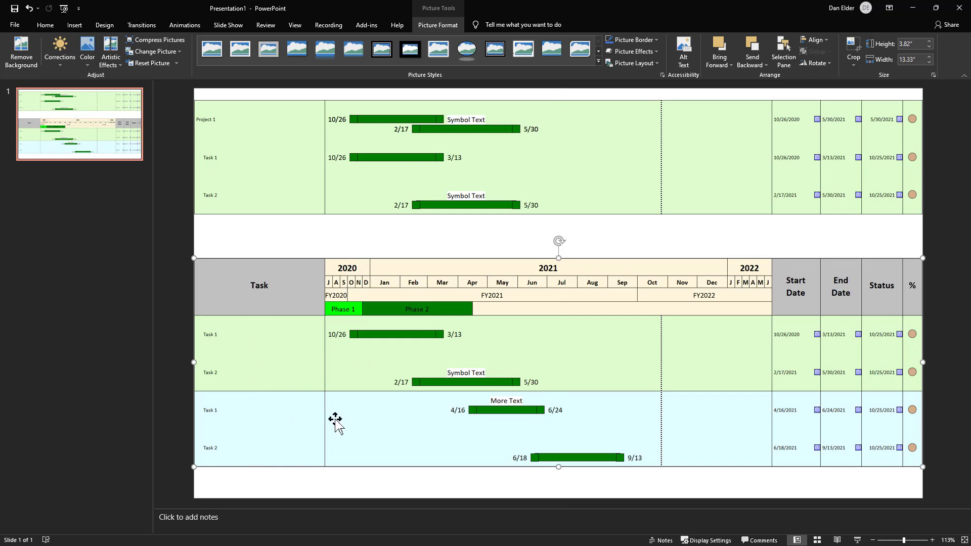
pyautogui.click(962, 15)
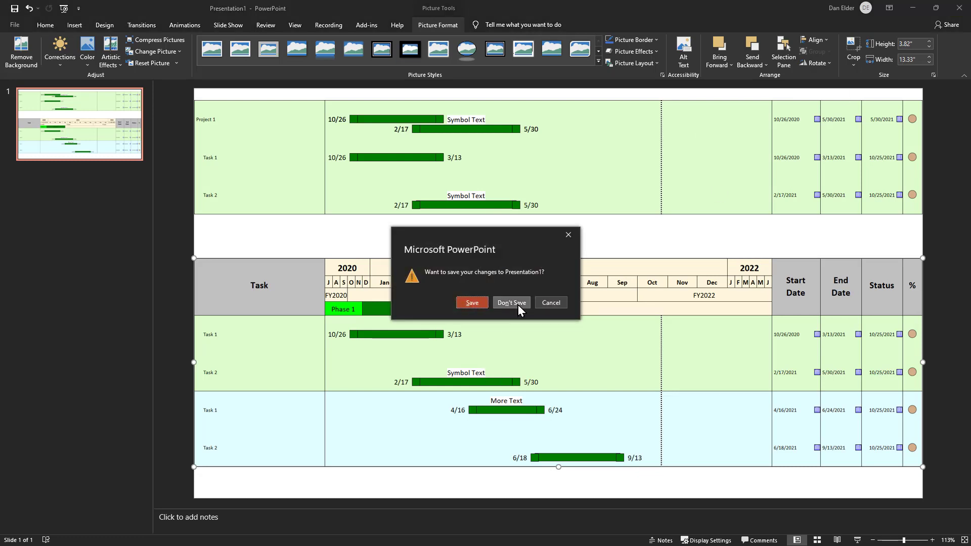
pyautogui.click(517, 304)
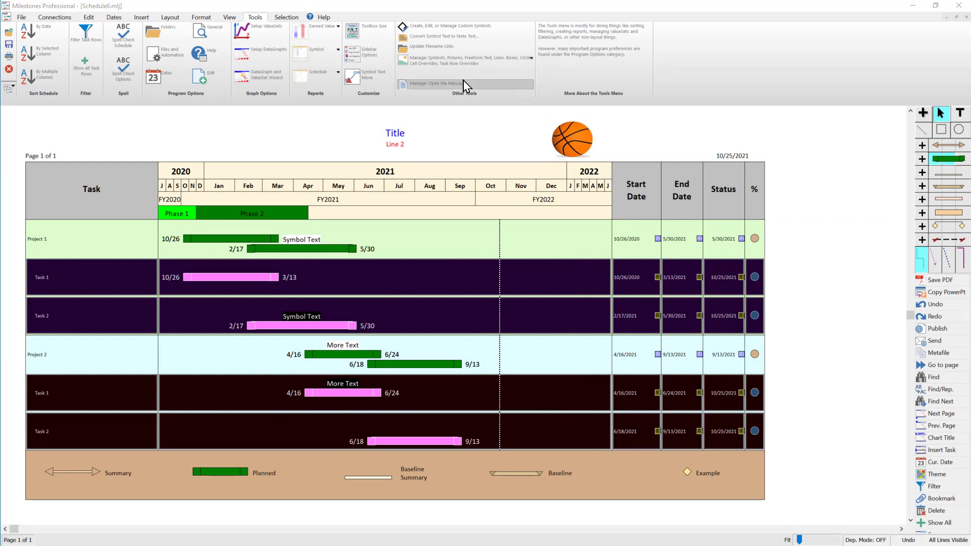
# Look through the Milestones Professional help resources, including the list of tutorial lessons and the latest software update download.
pyautogui.click(329, 18)
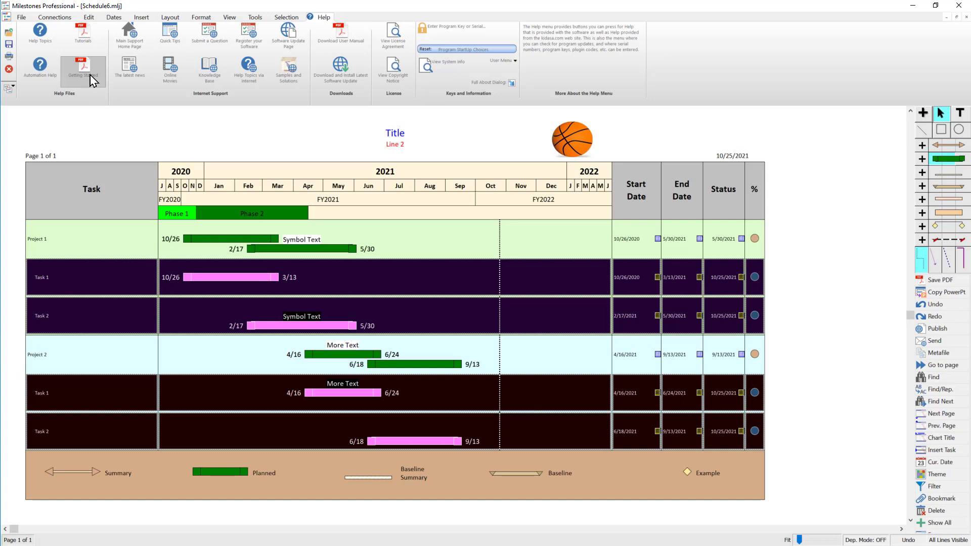
pyautogui.click(93, 44)
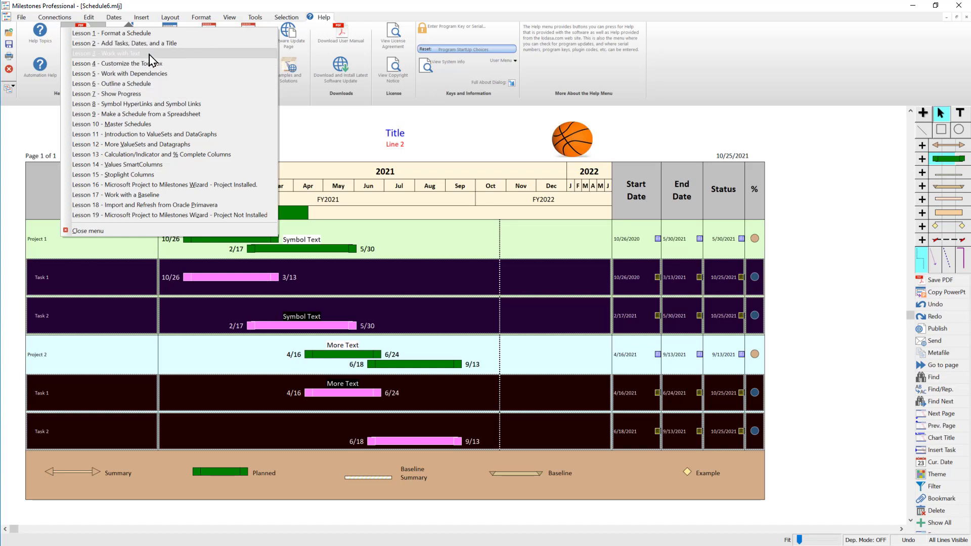
pyautogui.click(139, 9)
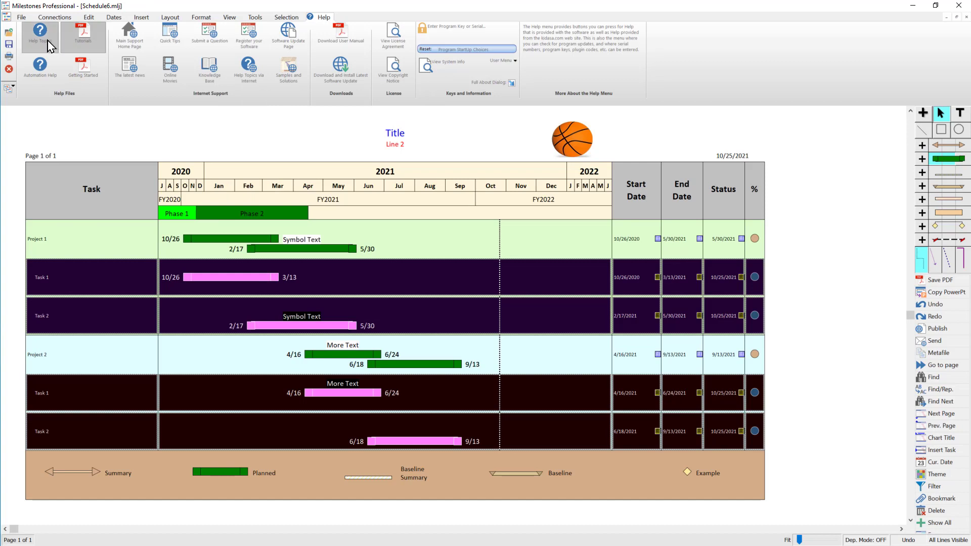
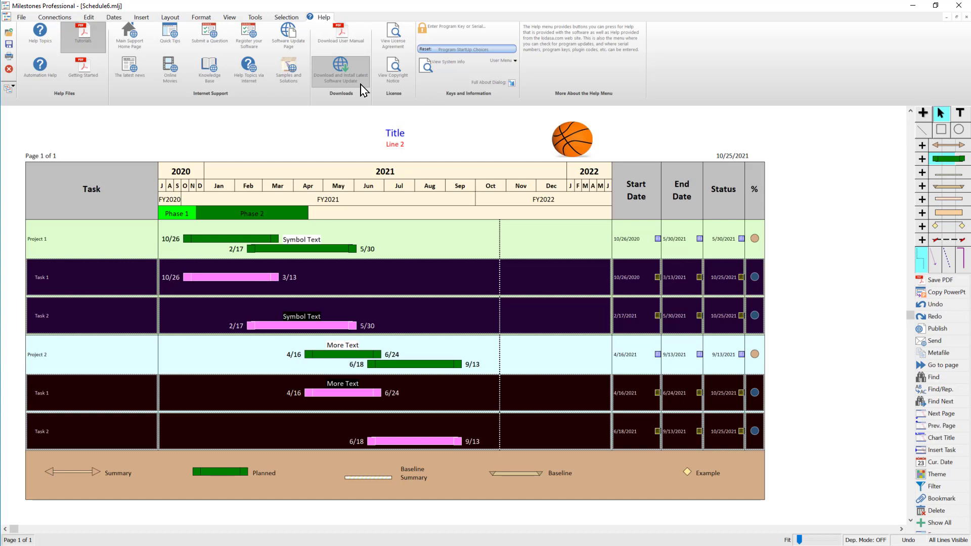
pyautogui.click(361, 86)
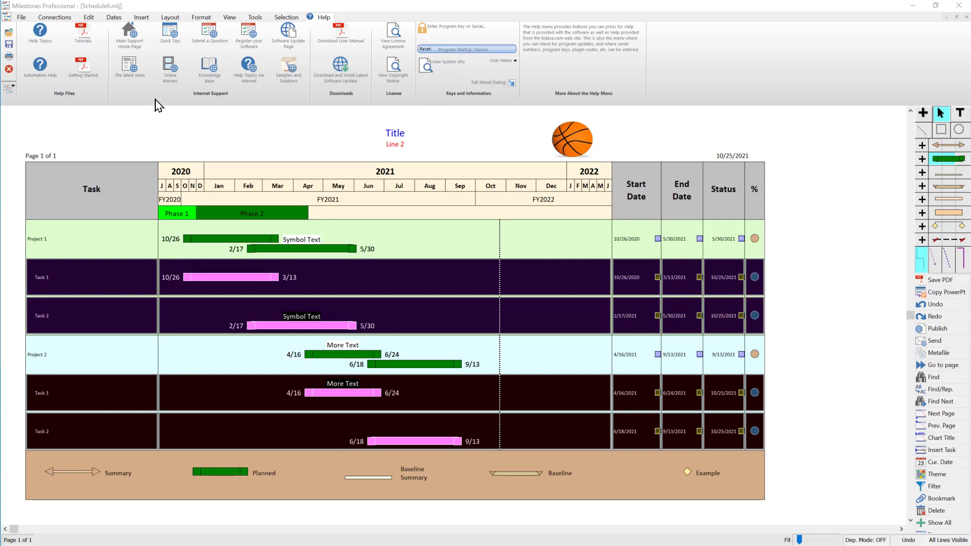
# View the KIDASA web form for submitting a support question, and return to the schedule to deselect the task rows.
pyautogui.click(216, 49)
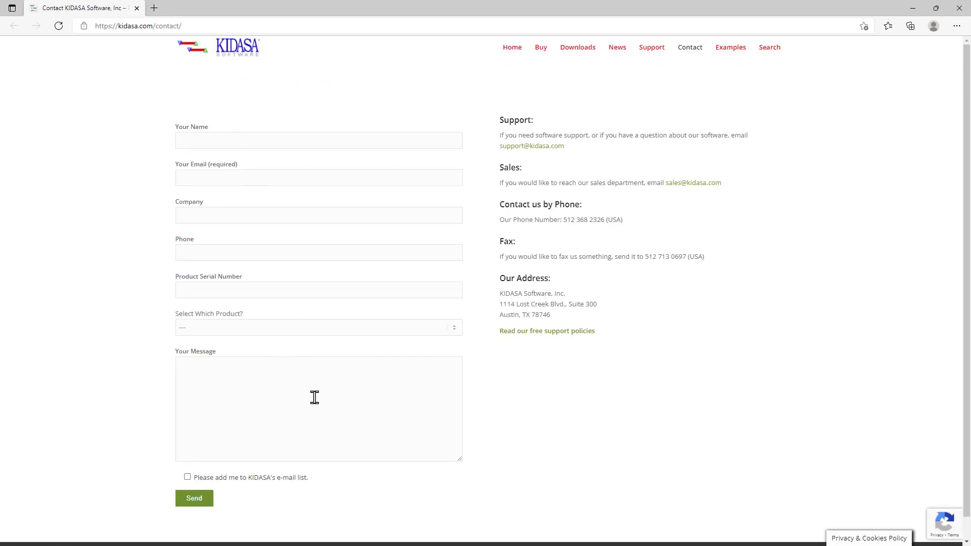
pyautogui.click(531, 146)
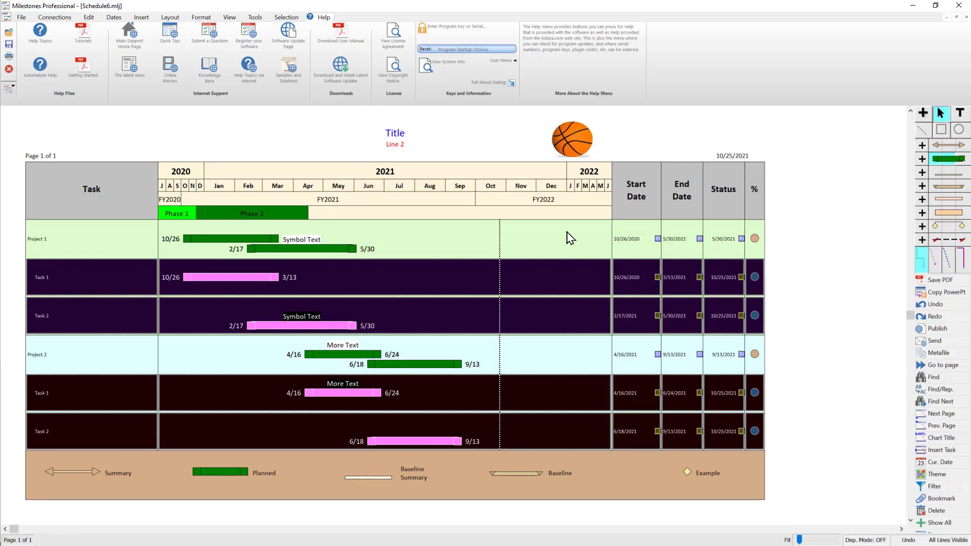
pyautogui.click(529, 245)
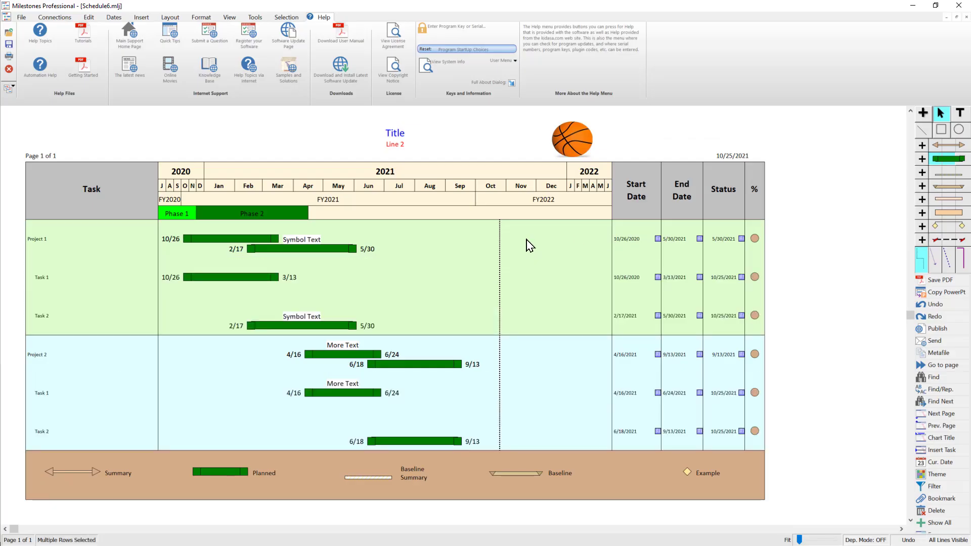